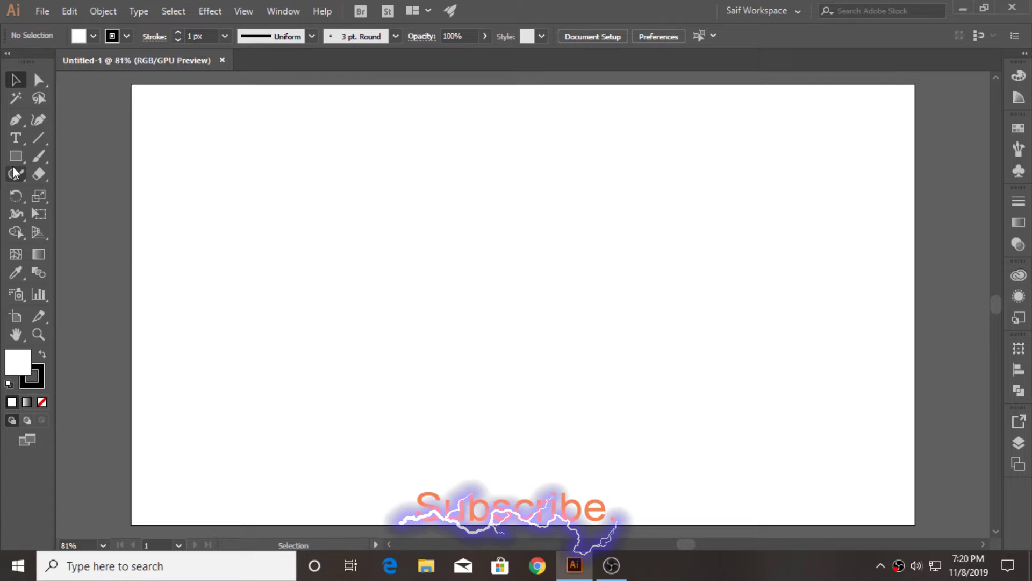
Step: Draw a tall oval for the lemon body with the Ellipse tool
{"action": "left_click", "coordinate": [14, 157]}
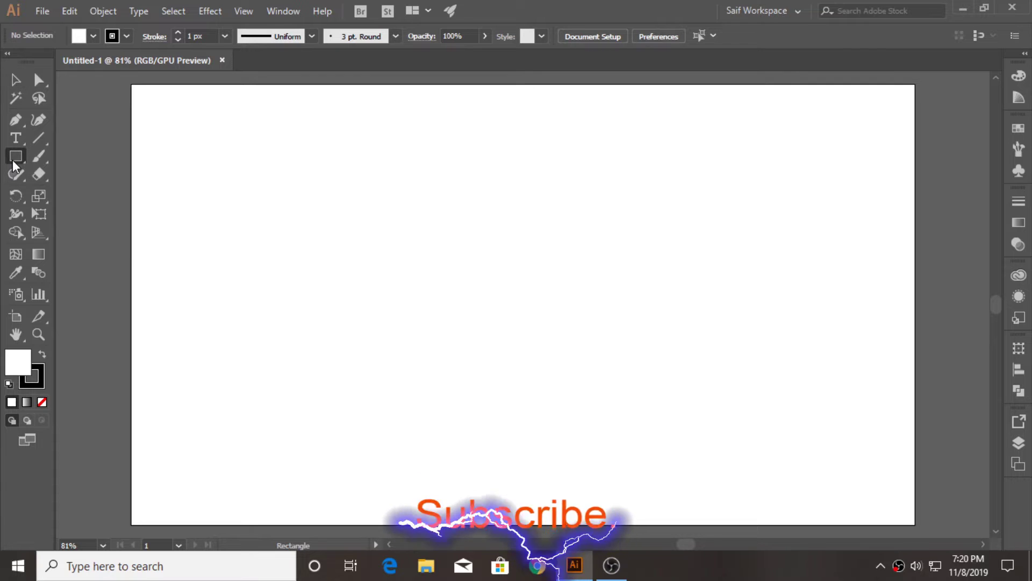
{"action": "left_click_drag", "start_coordinate": [15, 159], "coordinate": [74, 191]}
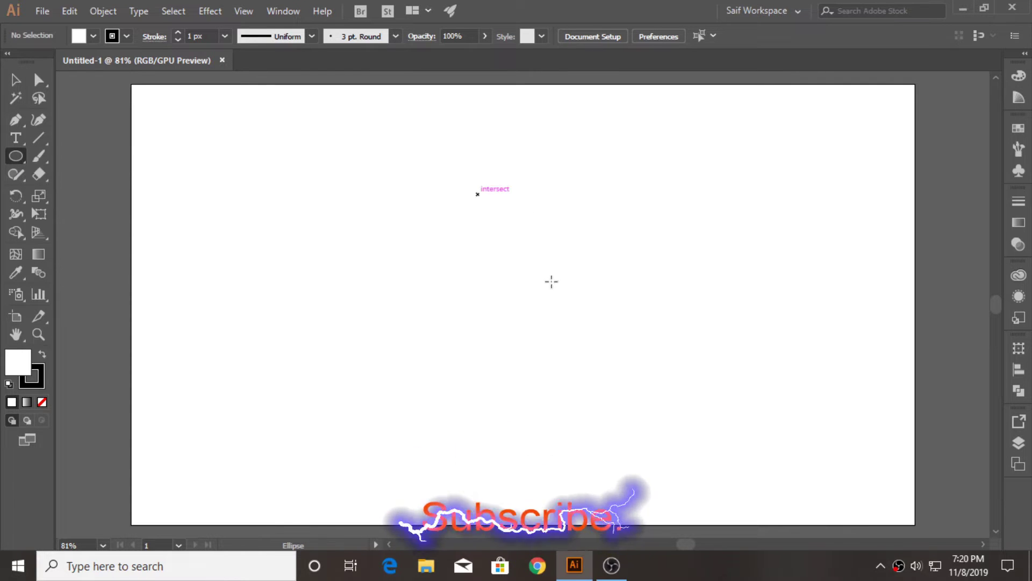
{"action": "left_click_drag", "start_coordinate": [478, 194], "coordinate": [653, 427]}
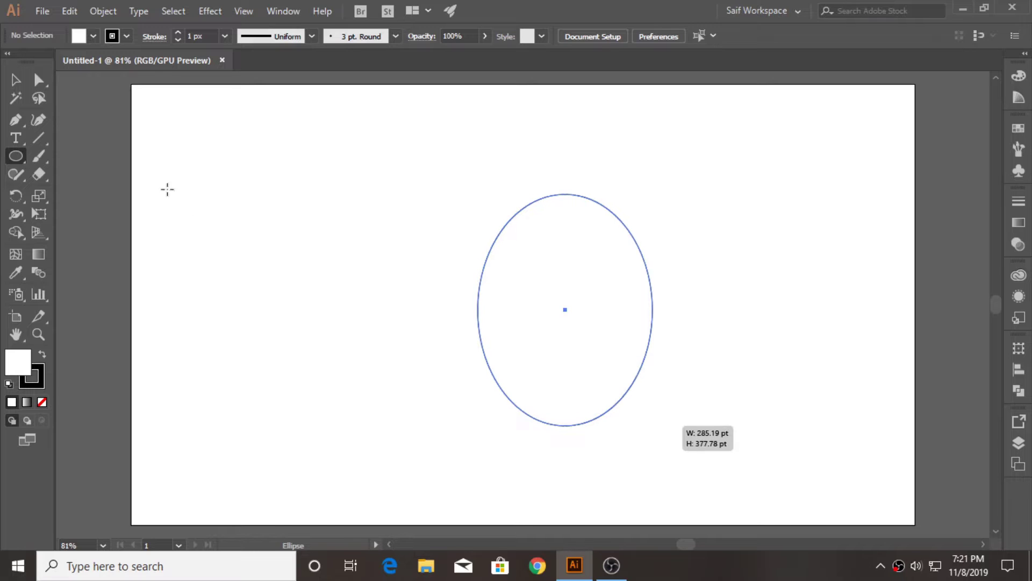
{"action": "left_click", "coordinate": [15, 80]}
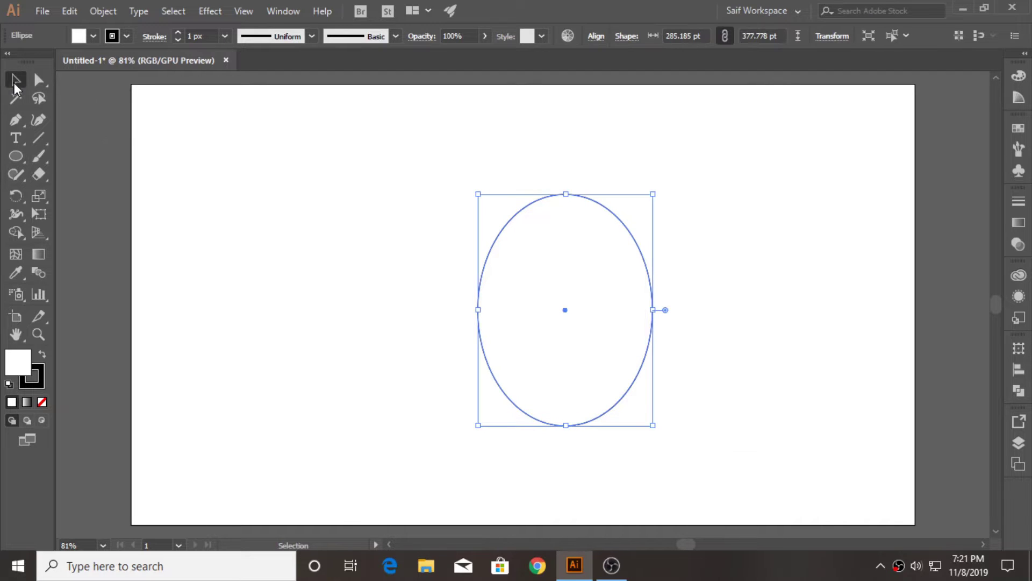
Step: Zoom in and pen-draw a V-shaped tip path just below the oval's bottom
{"action": "left_click", "coordinate": [14, 129]}
{"action": "key", "text": "z"}
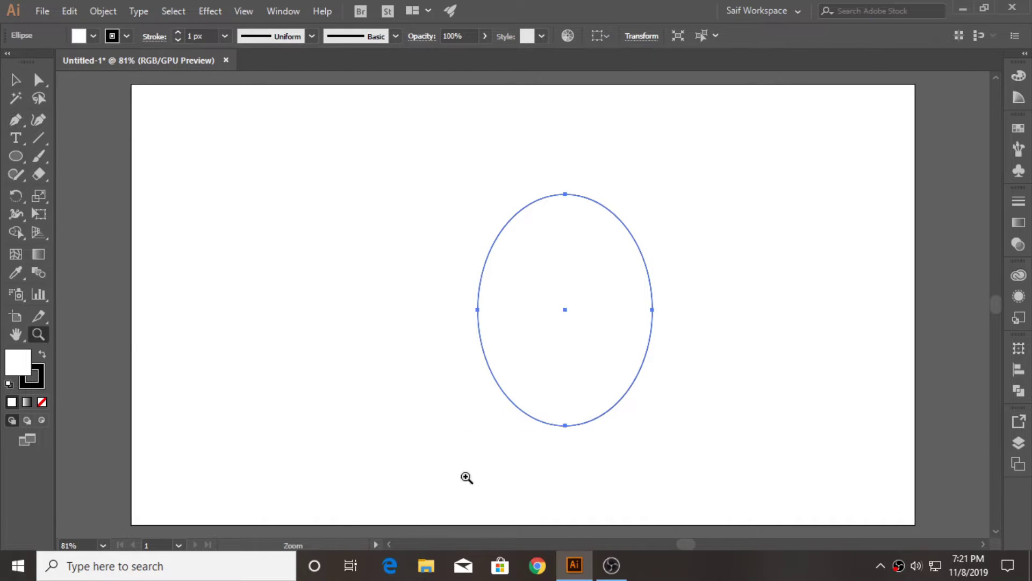
{"action": "left_click_drag", "start_coordinate": [569, 443], "coordinate": [757, 424]}
{"action": "left_click", "coordinate": [16, 129]}
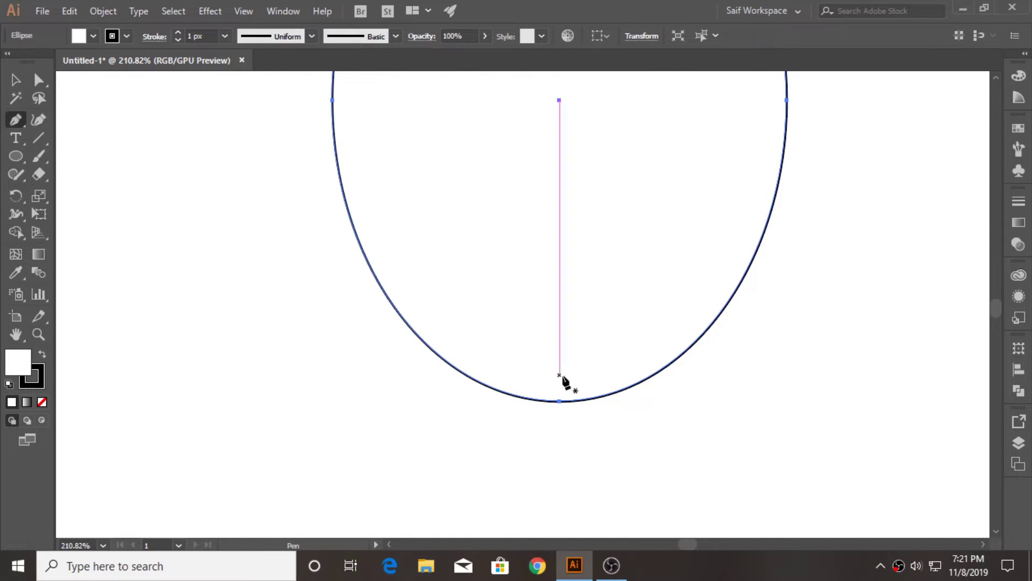
{"action": "left_click", "coordinate": [493, 378]}
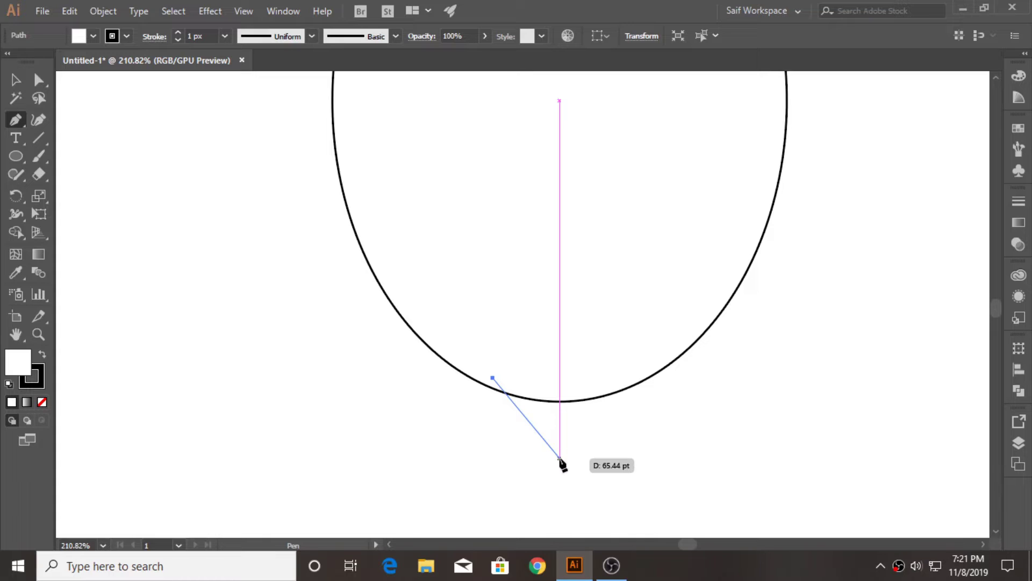
{"action": "left_click", "coordinate": [559, 451]}
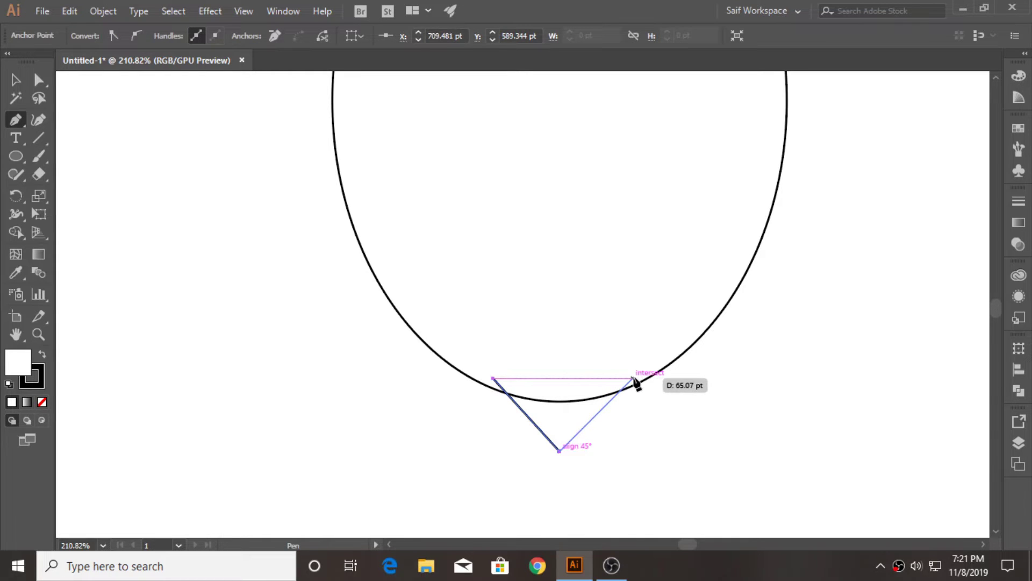
{"action": "key", "text": "ctrl+z"}
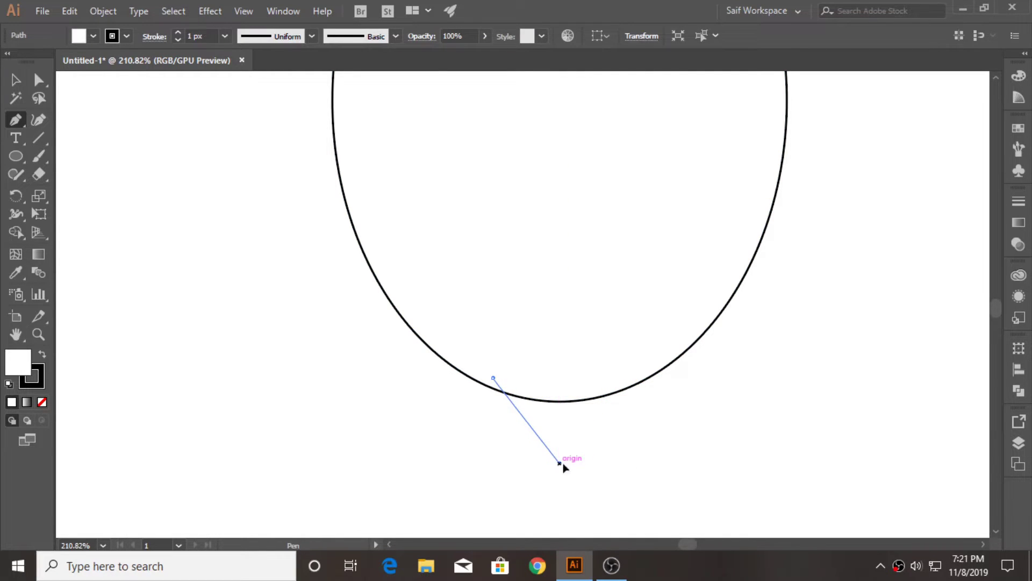
{"action": "left_click_drag", "start_coordinate": [583, 479], "coordinate": [591, 478]}
{"action": "left_click", "coordinate": [559, 463]}
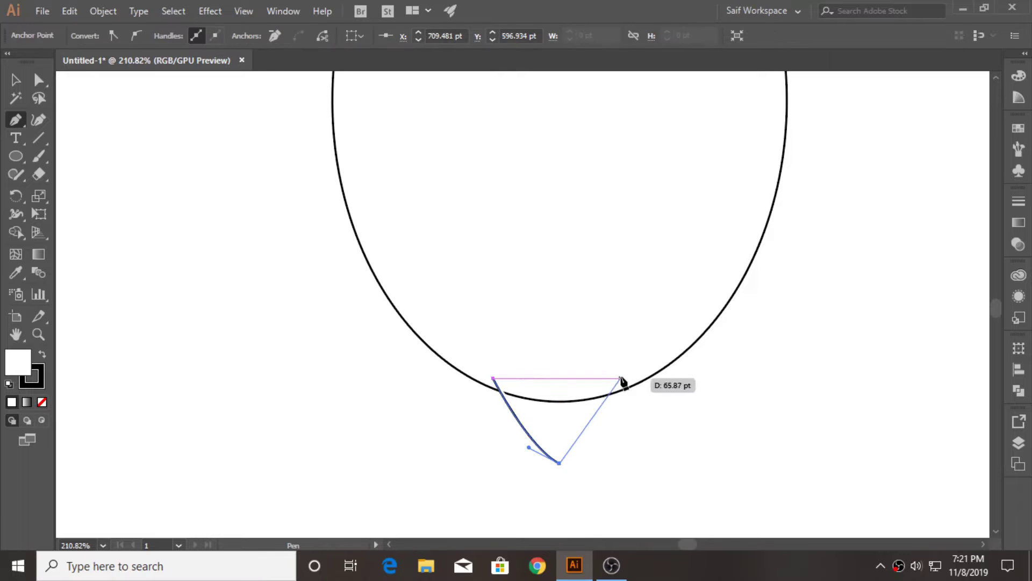
{"action": "left_click_drag", "start_coordinate": [625, 378], "coordinate": [632, 332]}
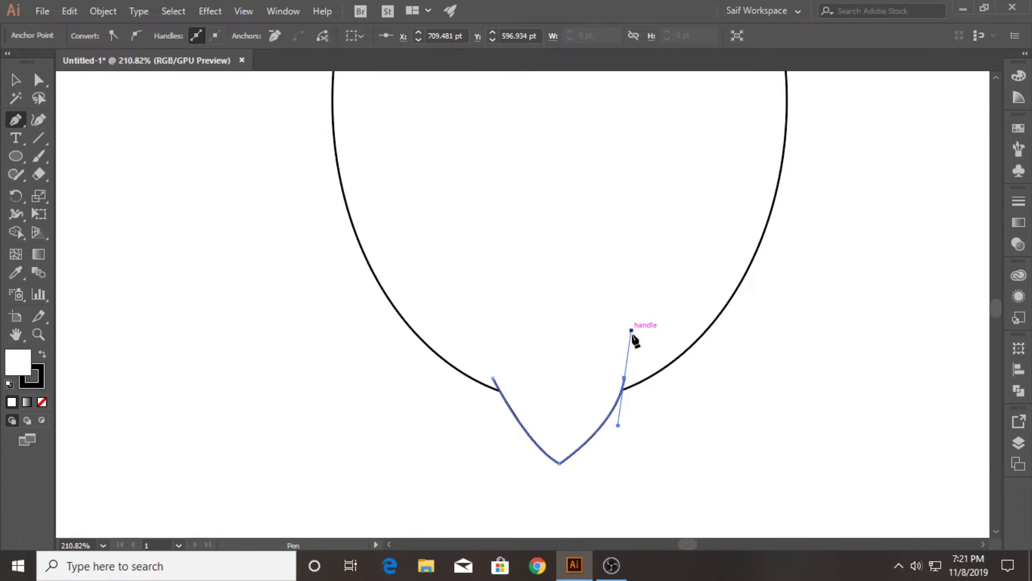
{"action": "left_click", "coordinate": [559, 424], "text": "ctrl"}
Step: Round off the sharp lowest point of the tip with its live corner widget
{"action": "left_click", "coordinate": [34, 81]}
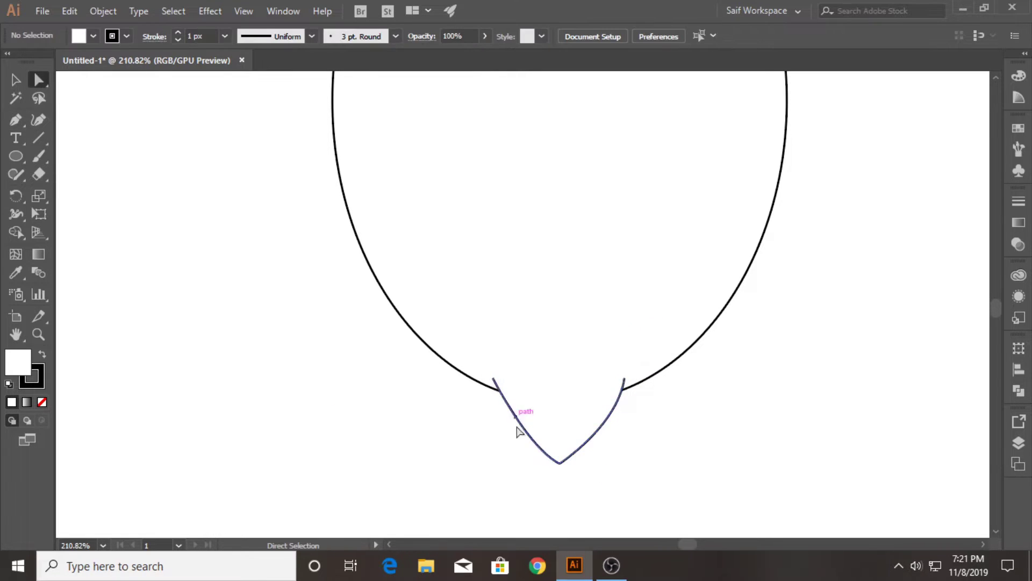
{"action": "left_click", "coordinate": [560, 464]}
{"action": "left_click_drag", "start_coordinate": [560, 454], "coordinate": [559, 444]}
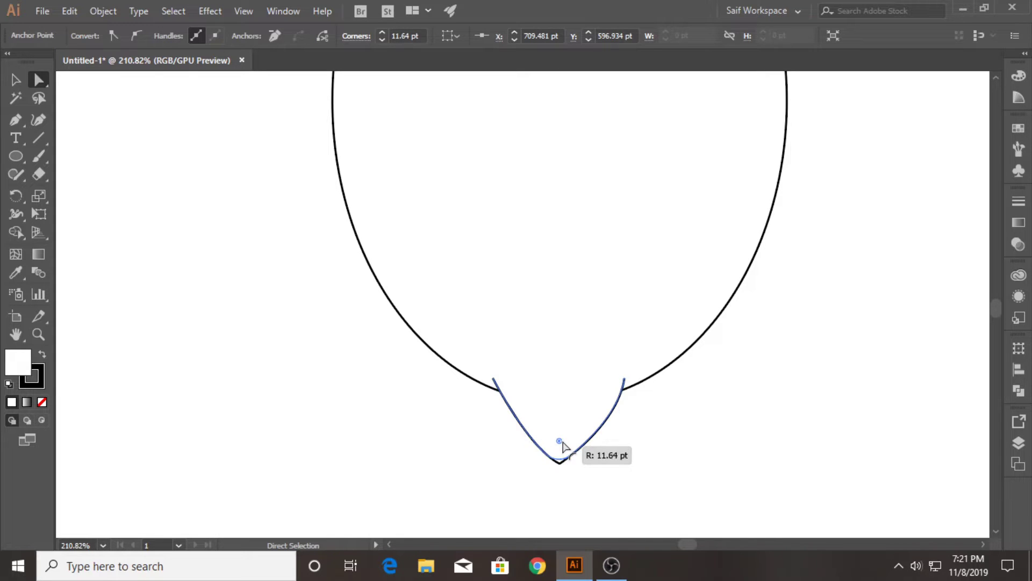
{"action": "left_click", "coordinate": [114, 151]}
Step: Pen-draw a flat-topped cap with sloping sides over the oval's top, then select its upper corners
{"action": "scroll", "coordinate": [312, 327], "scroll_direction": "up", "scroll_amount": 5}
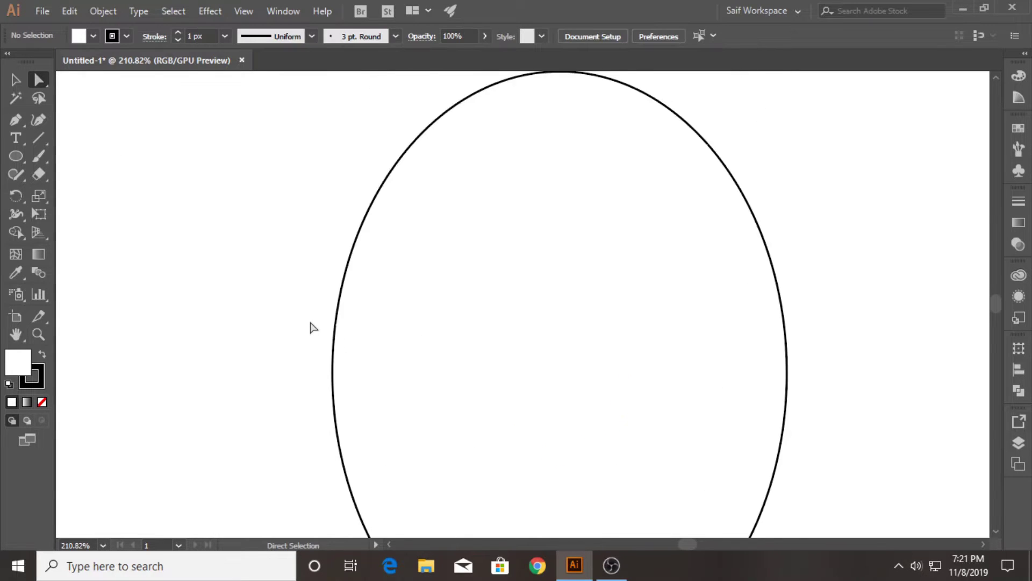
{"action": "scroll", "coordinate": [269, 269], "scroll_direction": "up", "scroll_amount": 3}
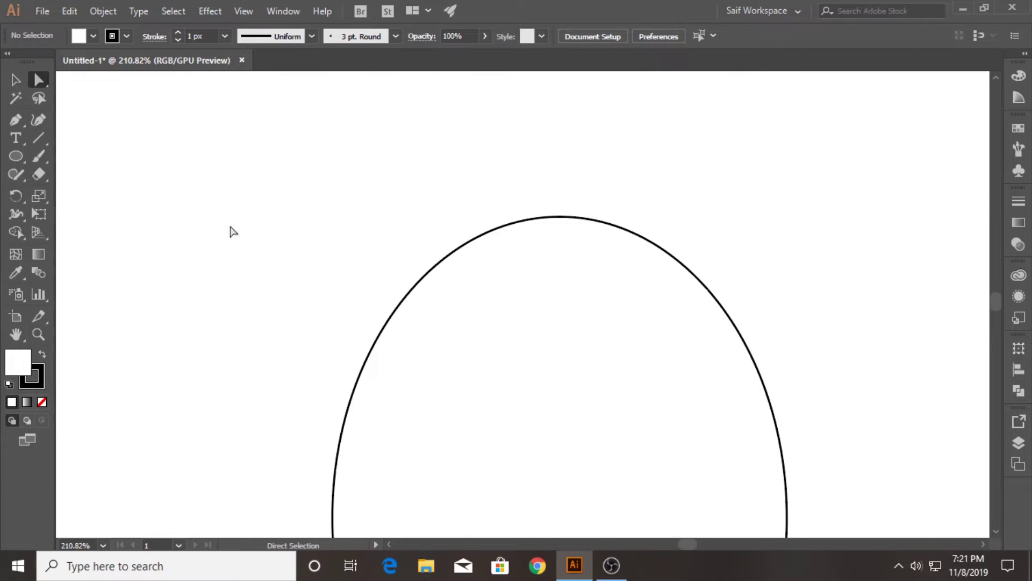
{"action": "left_click", "coordinate": [458, 258]}
{"action": "left_click", "coordinate": [490, 204]}
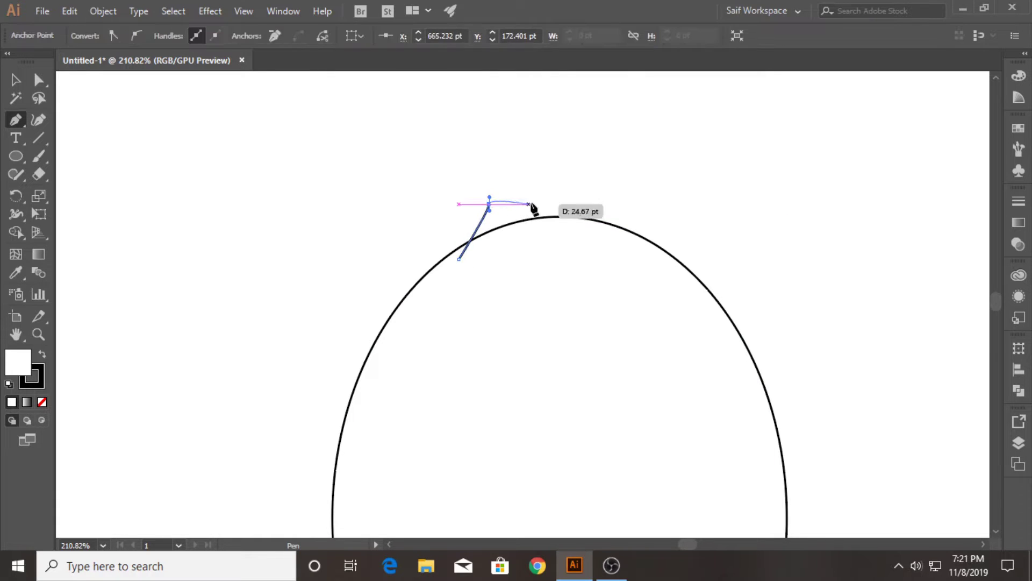
{"action": "left_click_drag", "start_coordinate": [618, 204], "coordinate": [627, 213]}
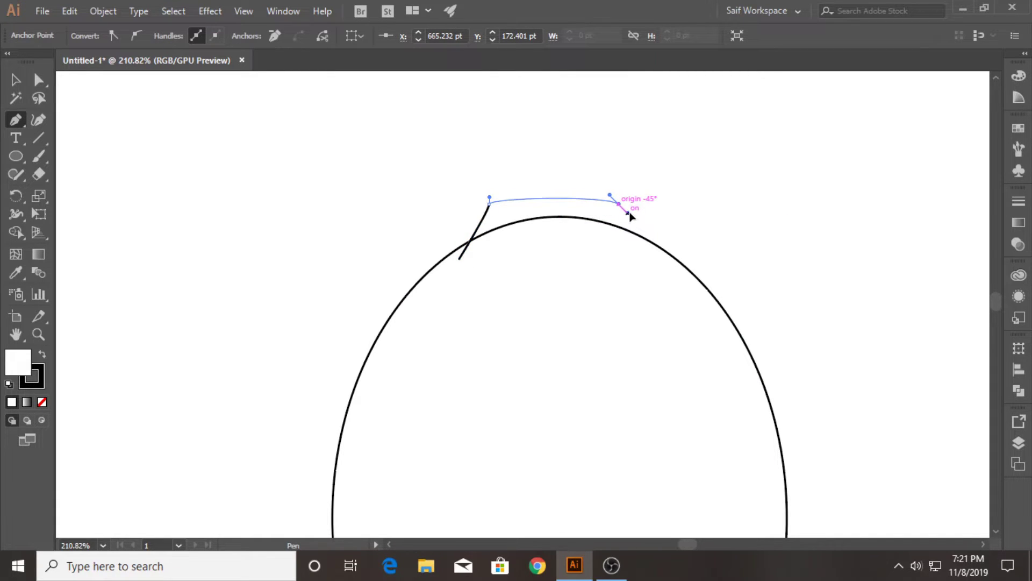
{"action": "left_click", "coordinate": [619, 204]}
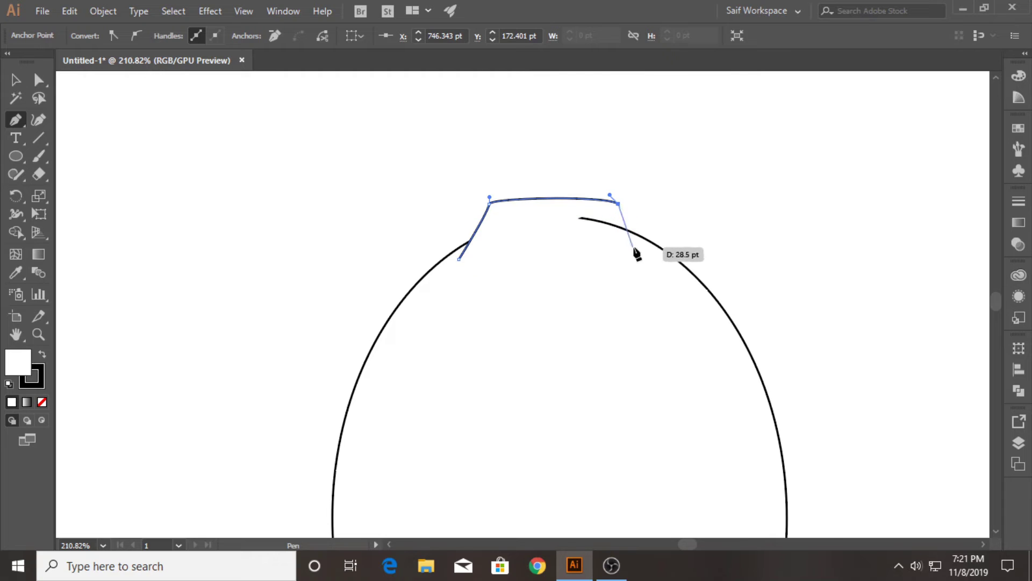
{"action": "left_click_drag", "start_coordinate": [641, 250], "coordinate": [665, 273]}
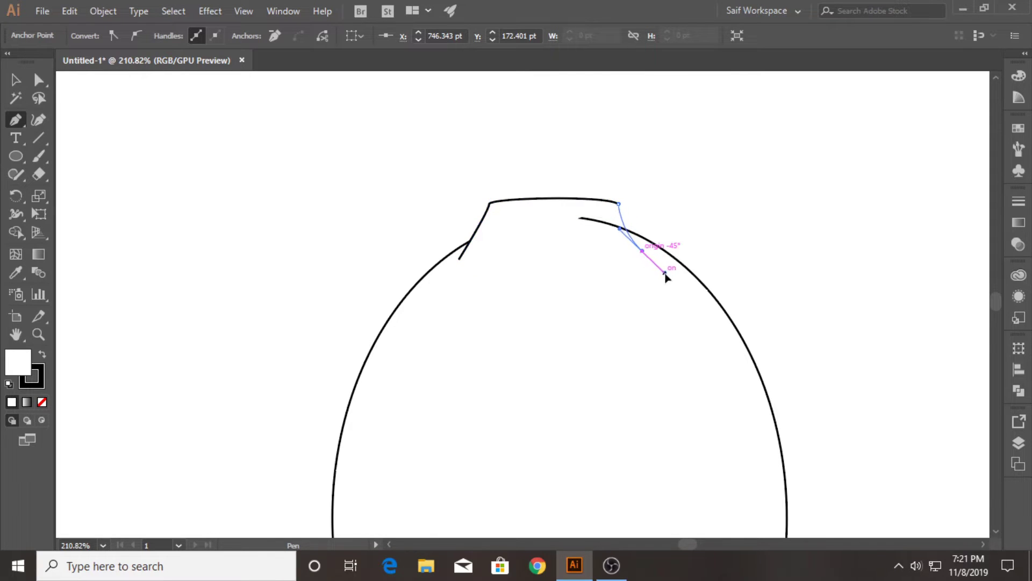
{"action": "left_click", "coordinate": [669, 233], "text": "ctrl"}
{"action": "left_click_drag", "start_coordinate": [630, 215], "coordinate": [650, 206]}
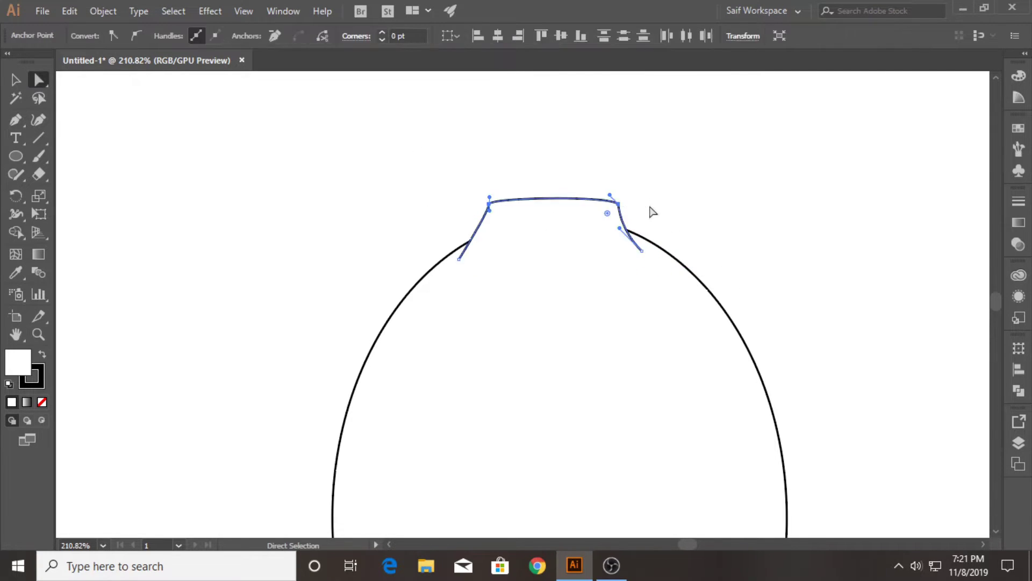
{"action": "left_click", "coordinate": [490, 207]}
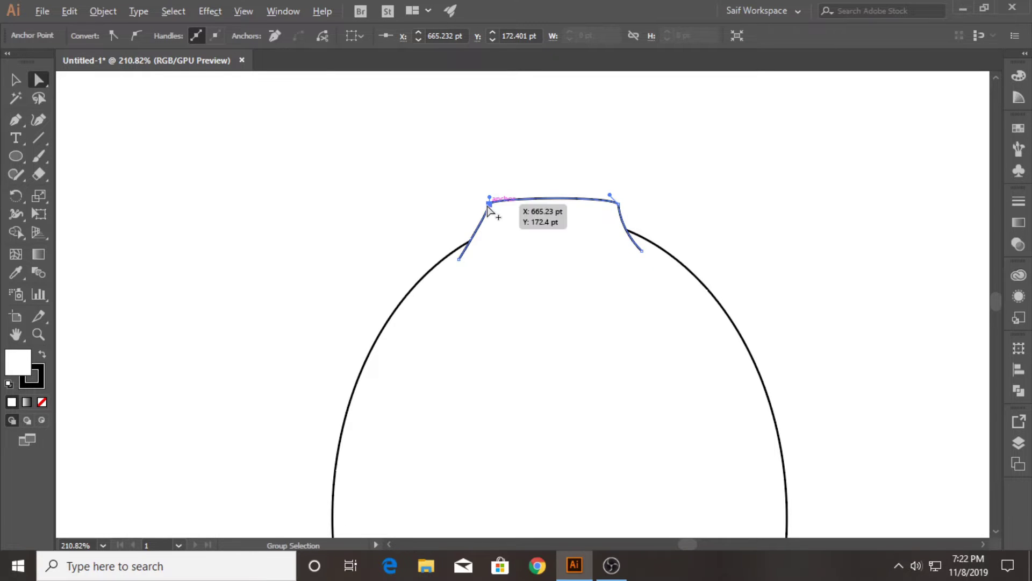
Step: Zoom out to the whole lemon and move the bottom tip up against the oval
{"action": "key", "text": "v"}
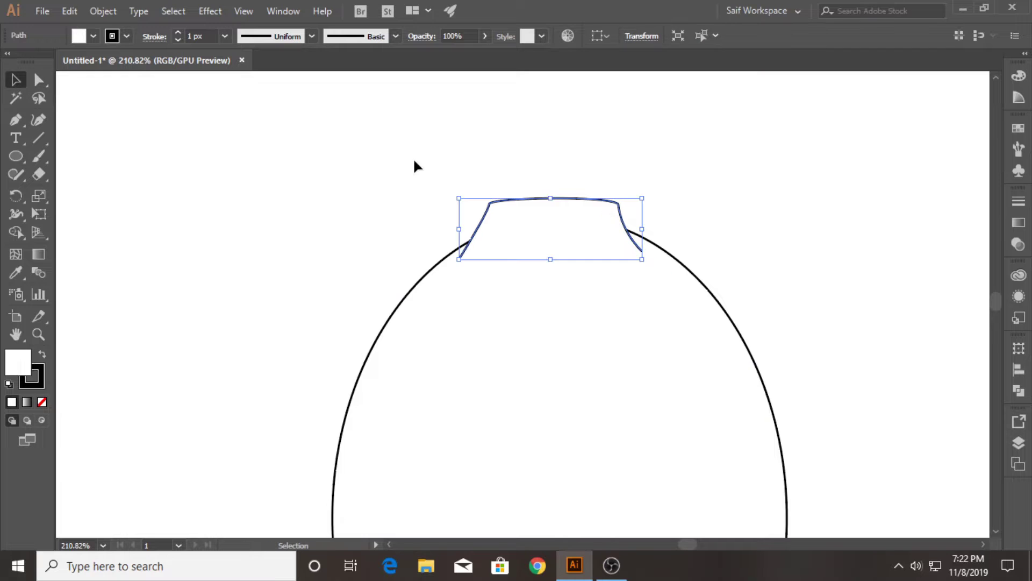
{"action": "left_click", "coordinate": [376, 301], "text": "shift"}
{"action": "left_click", "coordinate": [39, 334]}
{"action": "scroll", "coordinate": [454, 355], "scroll_direction": "down", "scroll_amount": 3}
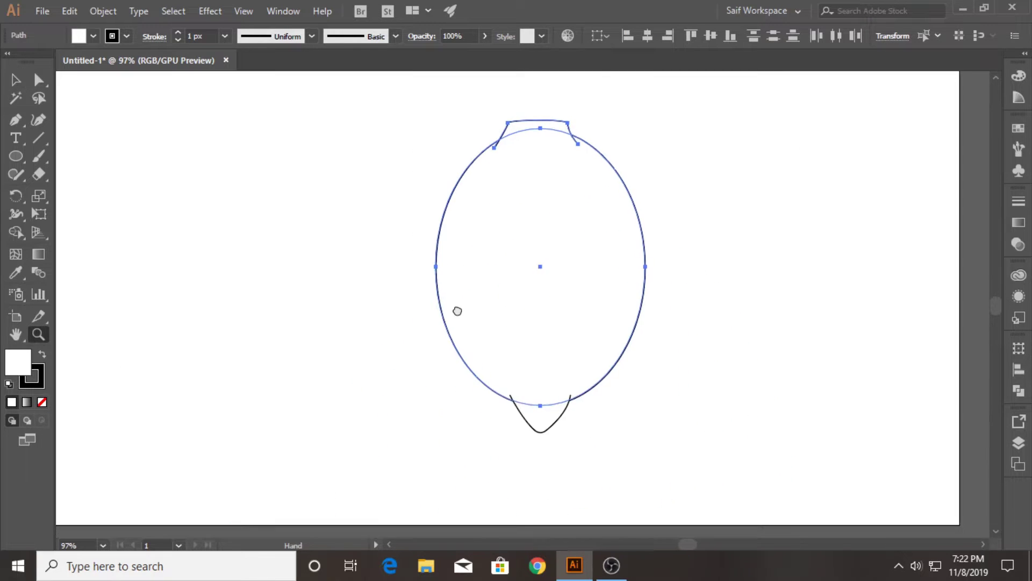
{"action": "left_click_drag", "start_coordinate": [457, 311], "coordinate": [471, 334]}
{"action": "left_click", "coordinate": [16, 80]}
{"action": "left_click", "coordinate": [409, 223]}
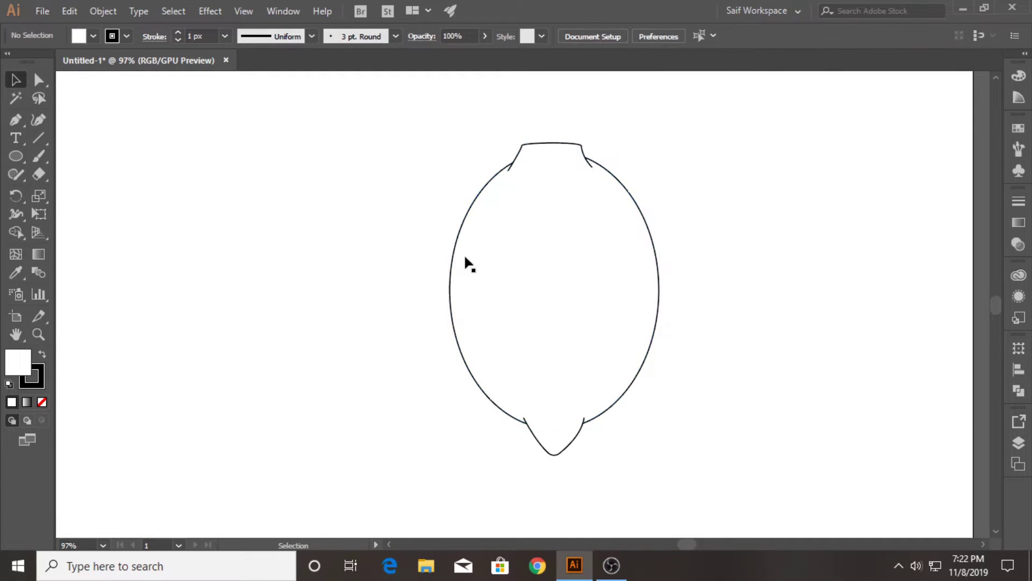
{"action": "left_click_drag", "start_coordinate": [567, 445], "coordinate": [566, 438]}
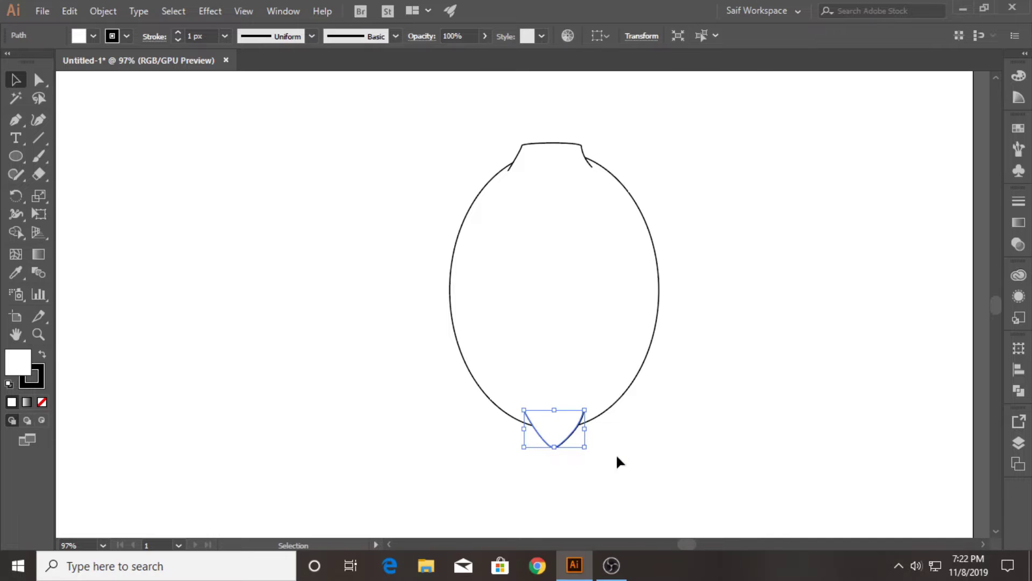
Step: Select the oval, cap and tip, and unite them with the Shape Builder tool
{"action": "left_click_drag", "start_coordinate": [425, 127], "coordinate": [716, 497]}
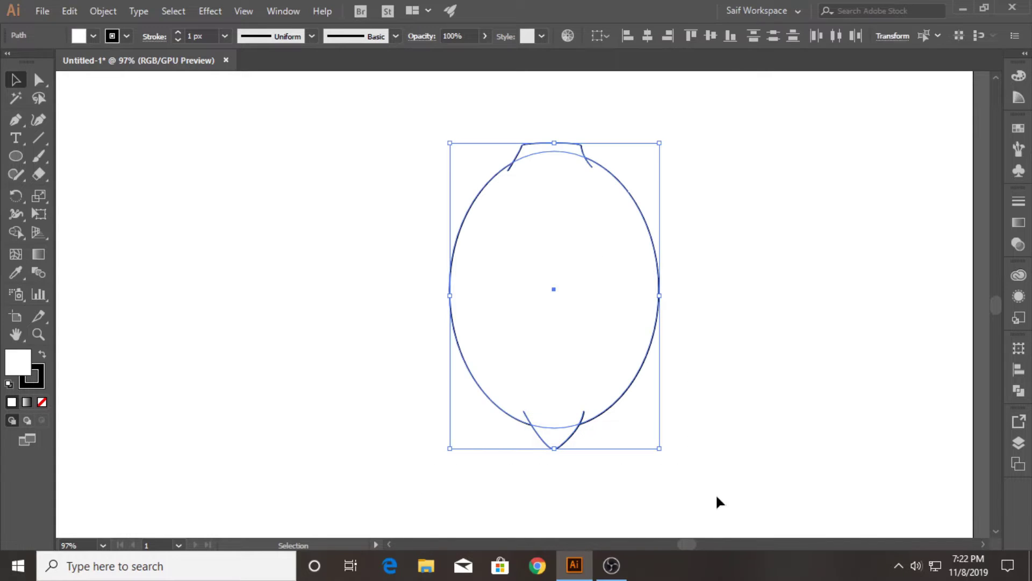
{"action": "left_click", "coordinate": [15, 232]}
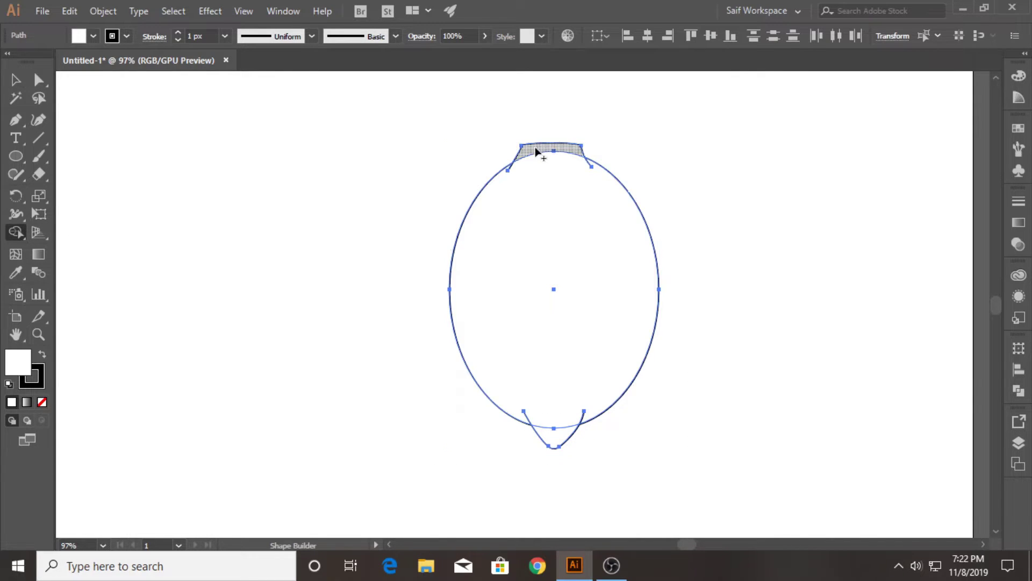
{"action": "left_click_drag", "start_coordinate": [536, 152], "coordinate": [545, 218]}
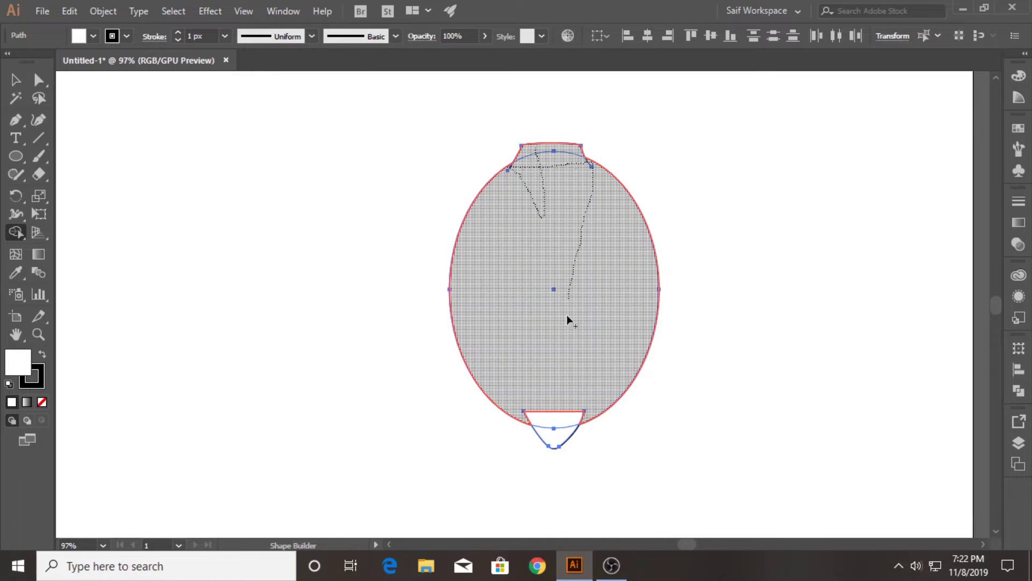
{"action": "left_click_drag", "start_coordinate": [568, 319], "coordinate": [556, 430]}
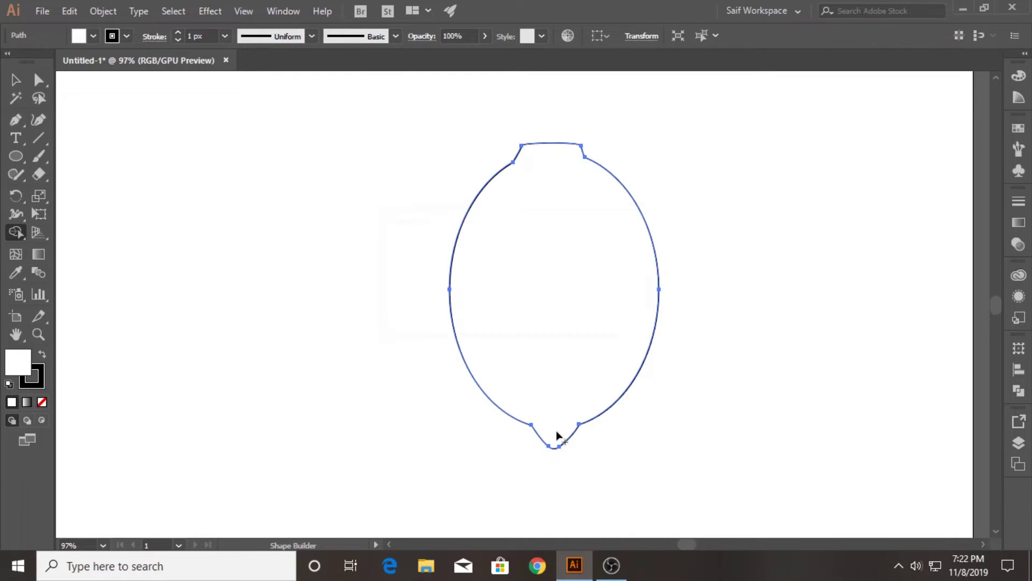
{"action": "left_click", "coordinate": [36, 81]}
Step: Round the left and right neck corners and select the bottom notch points
{"action": "mouse_move", "coordinate": [510, 134]}
{"action": "left_mouse_down"}
{"action": "mouse_move", "coordinate": [599, 153]}
{"action": "mouse_move", "coordinate": [570, 163]}
{"action": "mouse_move", "coordinate": [595, 154]}
{"action": "left_mouse_up"}
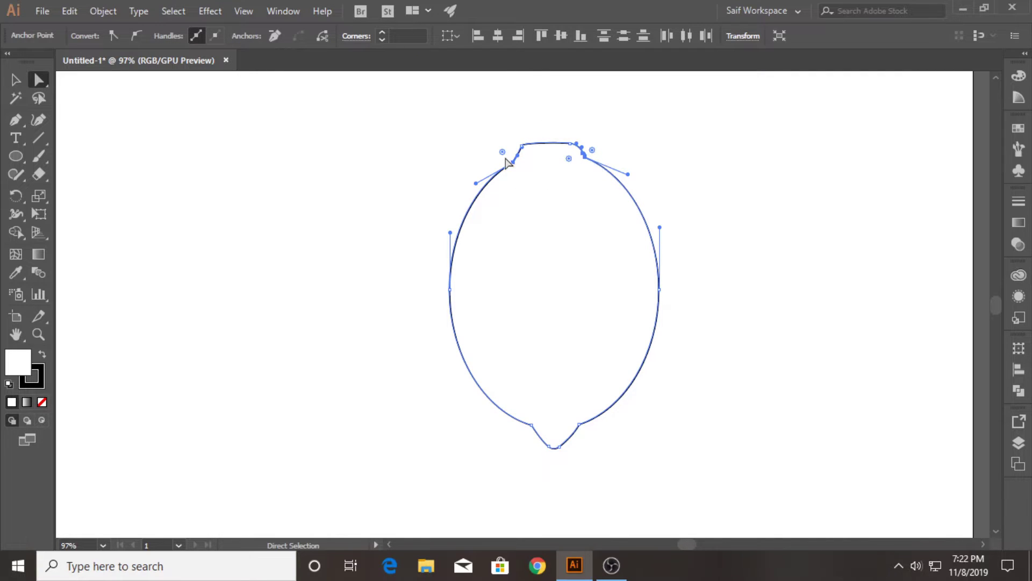
{"action": "left_click_drag", "start_coordinate": [507, 161], "coordinate": [502, 157]}
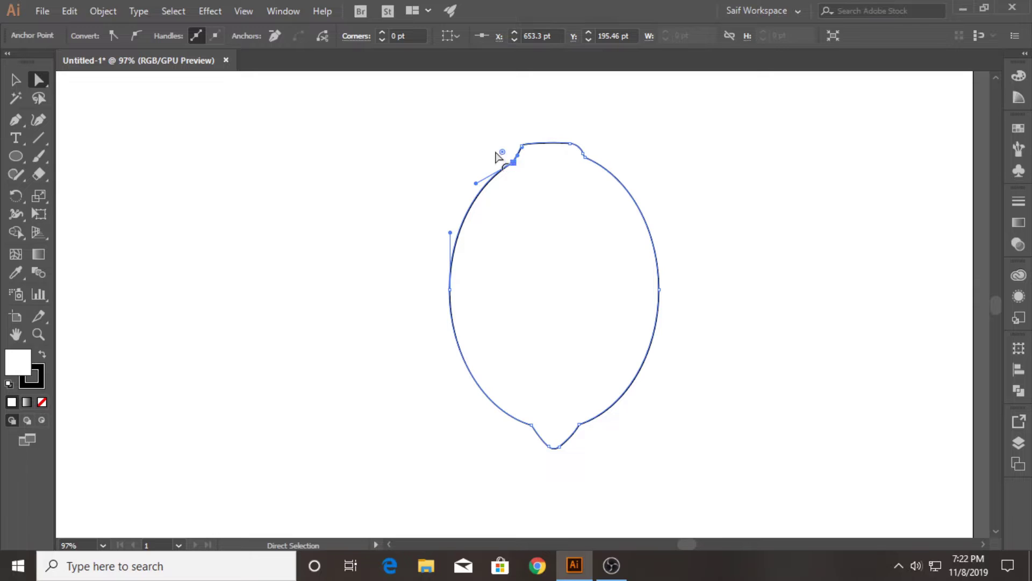
{"action": "left_click", "coordinate": [583, 158]}
{"action": "left_click_drag", "start_coordinate": [595, 156], "coordinate": [618, 157]}
{"action": "left_click", "coordinate": [578, 444]}
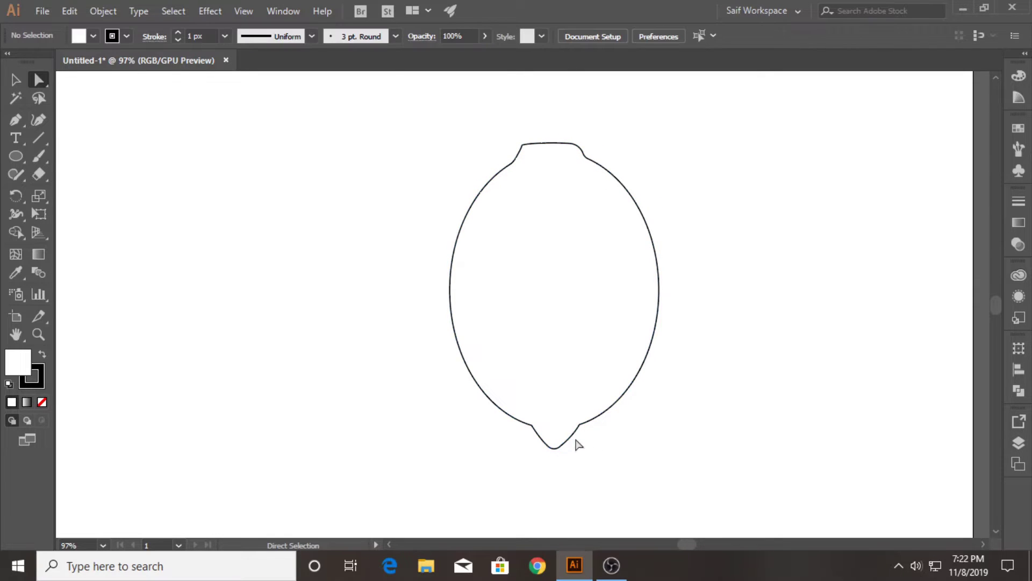
{"action": "left_click_drag", "start_coordinate": [501, 422], "coordinate": [590, 440]}
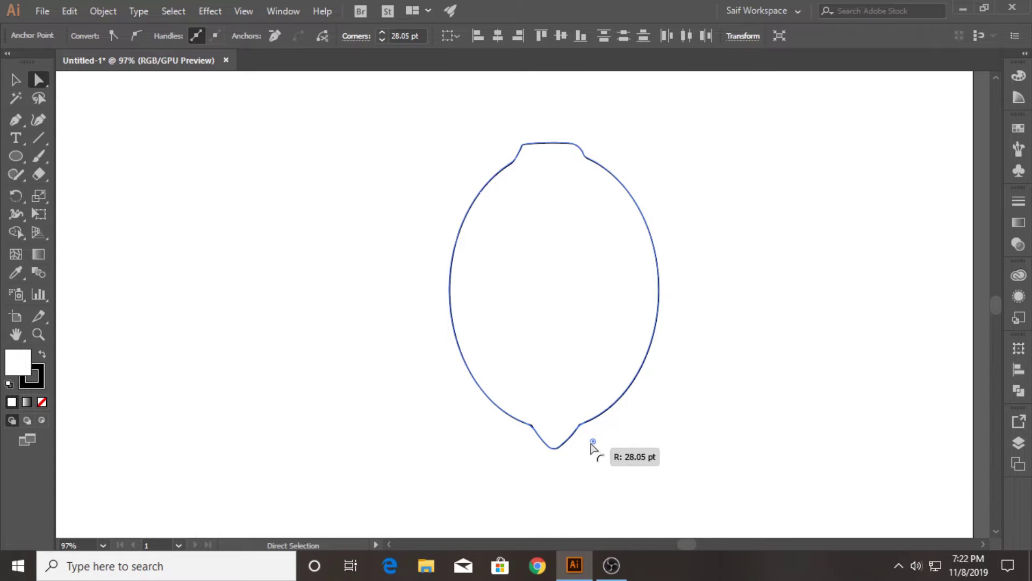
{"action": "left_click", "coordinate": [621, 439]}
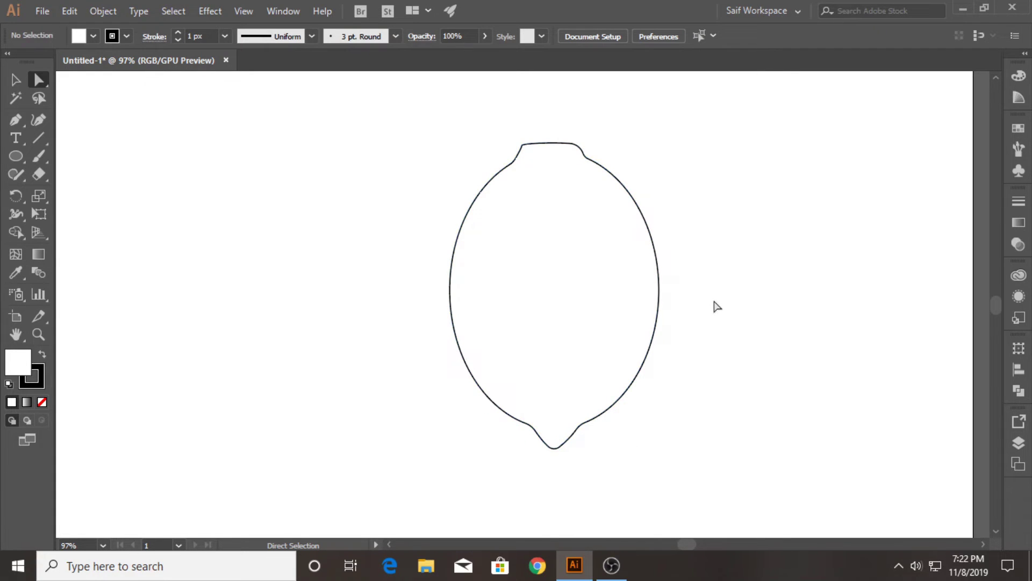
Step: Widen the lemon to the right and move it to the left
{"action": "key", "text": "v"}
{"action": "left_click", "coordinate": [658, 296]}
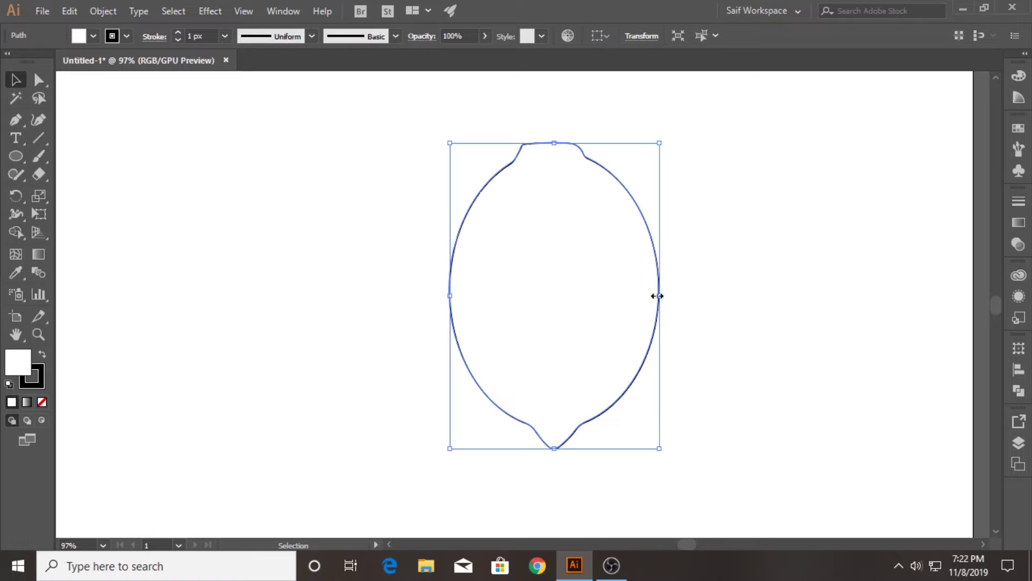
{"action": "left_click_drag", "start_coordinate": [663, 298], "coordinate": [678, 297]}
{"action": "left_click", "coordinate": [728, 325]}
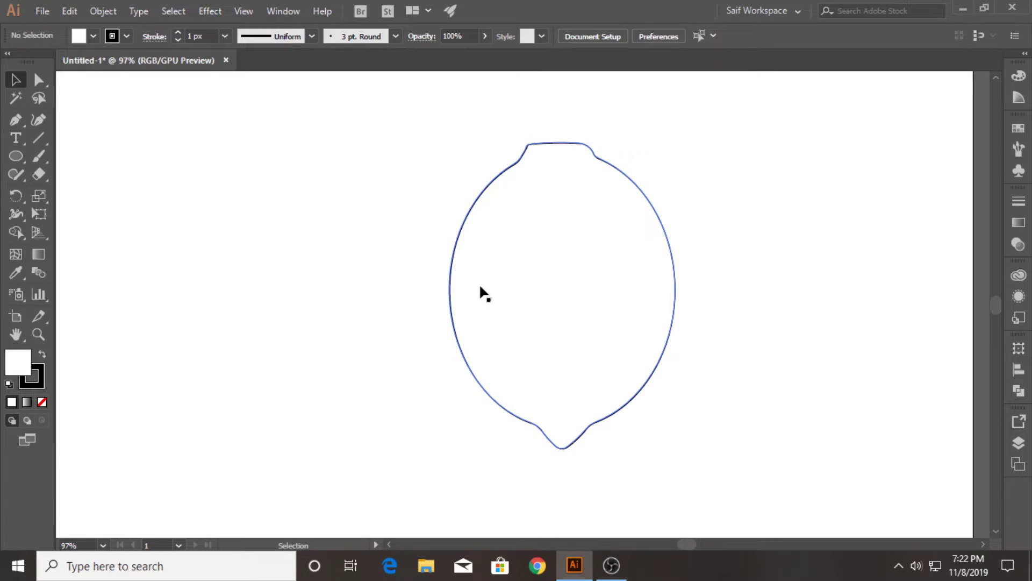
{"action": "left_click_drag", "start_coordinate": [479, 291], "coordinate": [419, 286]}
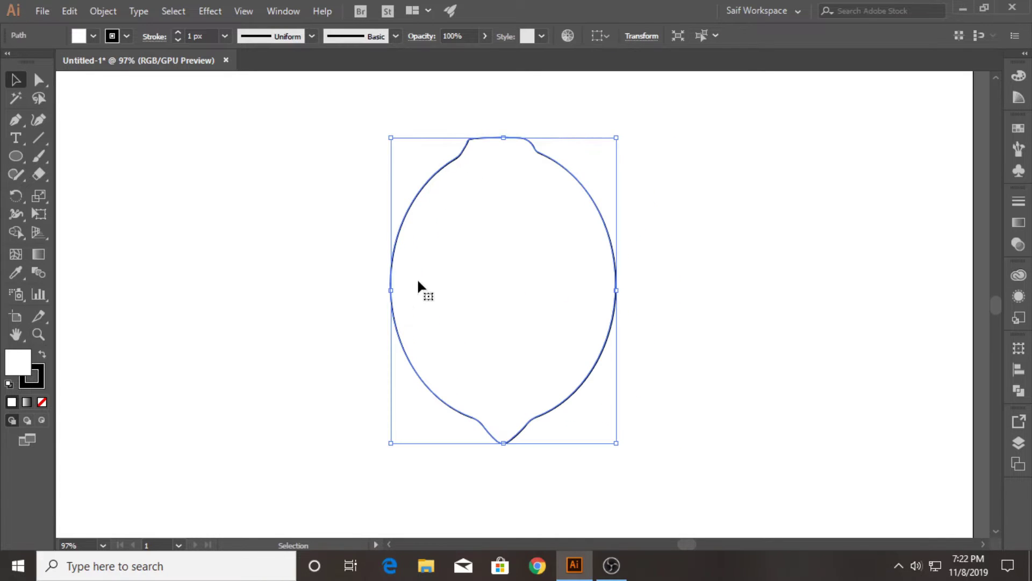
{"action": "left_click", "coordinate": [287, 264]}
Step: Narrow the lemon slightly, nudge it down, and zoom in on it
{"action": "mouse_move", "coordinate": [362, 320]}
{"action": "left_mouse_down"}
{"action": "mouse_move", "coordinate": [645, 451]}
{"action": "mouse_move", "coordinate": [595, 414]}
{"action": "left_mouse_up"}
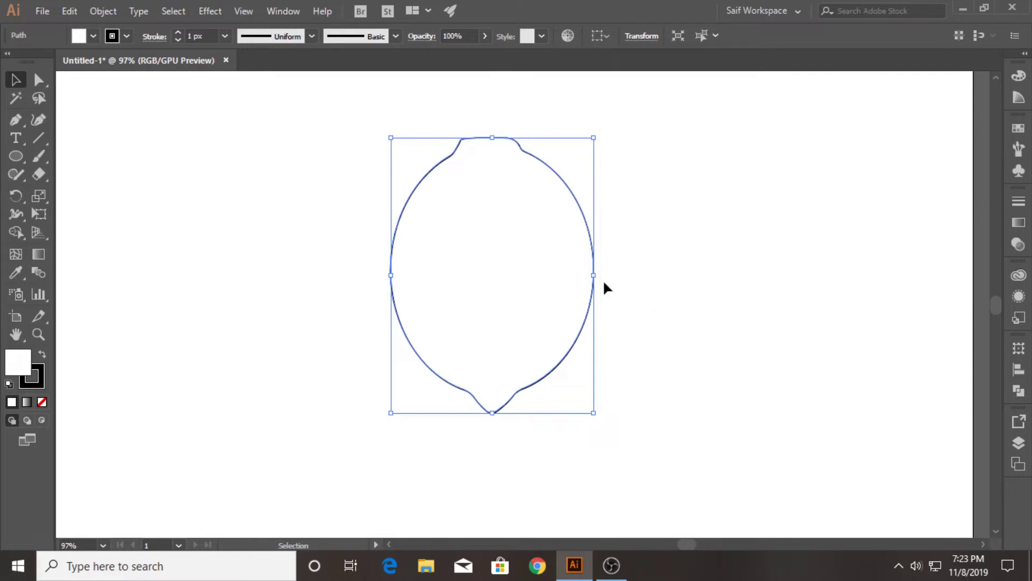
{"action": "left_click", "coordinate": [627, 295]}
{"action": "left_click", "coordinate": [593, 290]}
{"action": "key", "text": "shift+Down"}
{"action": "key", "text": "shift+Down"}
{"action": "key", "text": "shift+Down"}
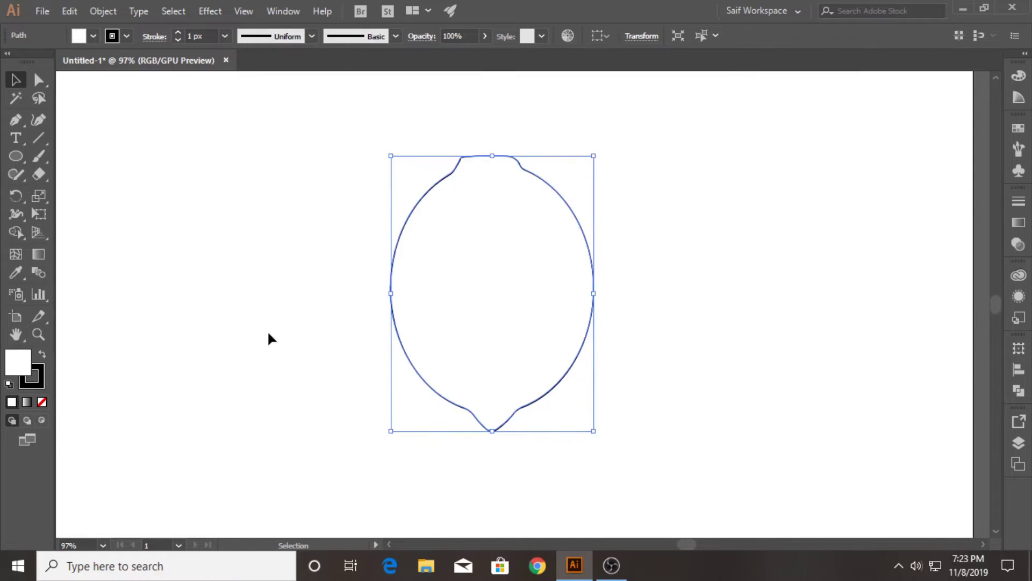
{"action": "left_click", "coordinate": [39, 334]}
{"action": "left_click_drag", "start_coordinate": [552, 330], "coordinate": [625, 332]}
Step: Give the lemon a 6 px dark grey outline
{"action": "left_click", "coordinate": [224, 37]}
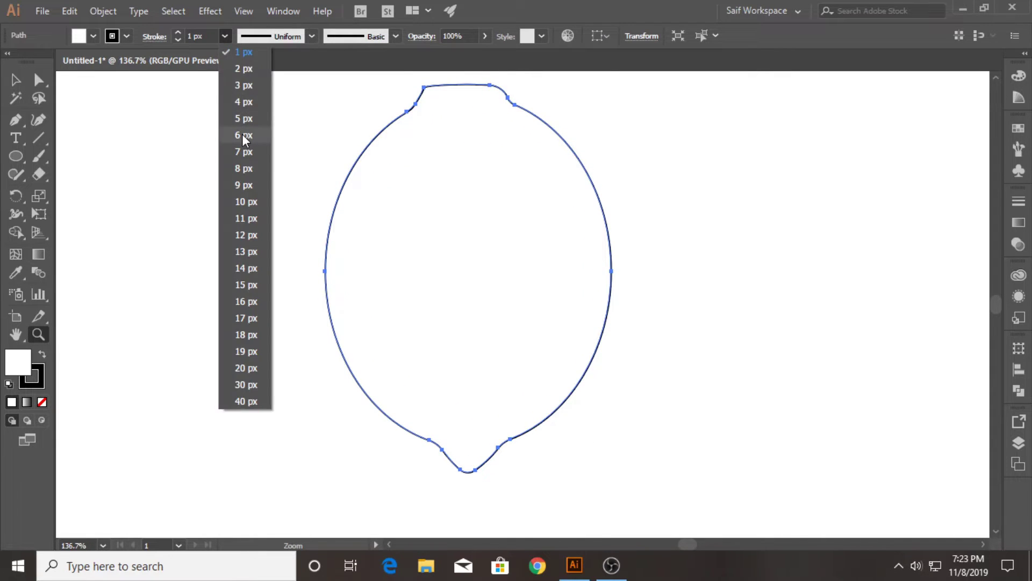
{"action": "left_click", "coordinate": [244, 135]}
{"action": "left_click", "coordinate": [126, 36]}
{"action": "left_click", "coordinate": [54, 110]}
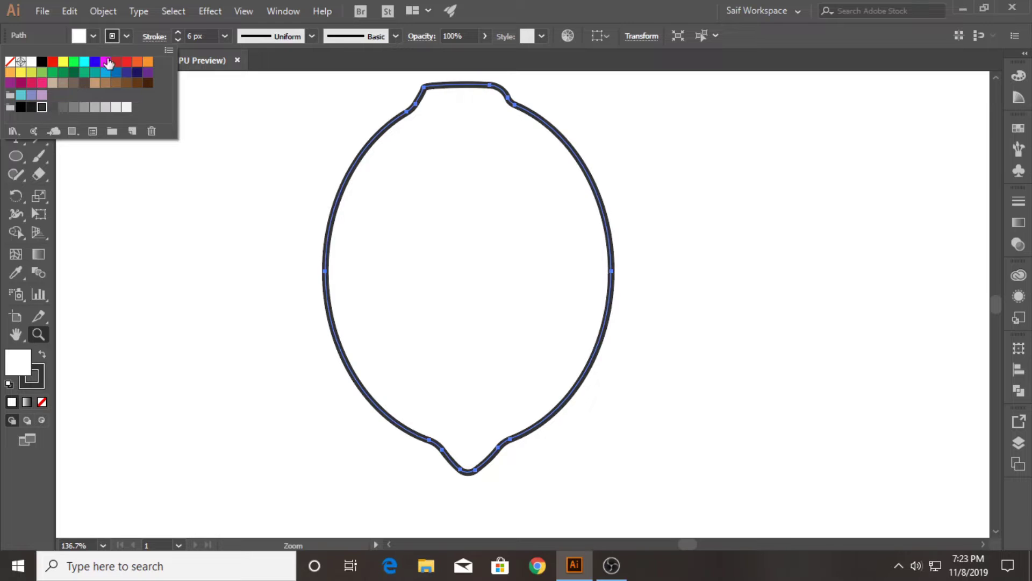
Step: Fill the lemon with yellow
{"action": "left_click", "coordinate": [21, 83]}
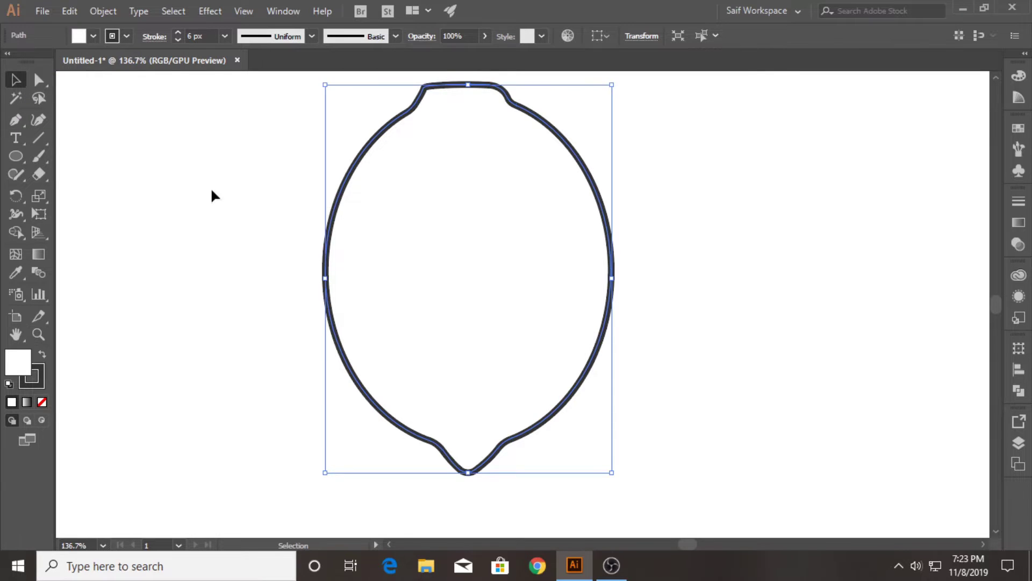
{"action": "left_click", "coordinate": [211, 187]}
{"action": "left_click", "coordinate": [339, 204]}
{"action": "left_click", "coordinate": [93, 36]}
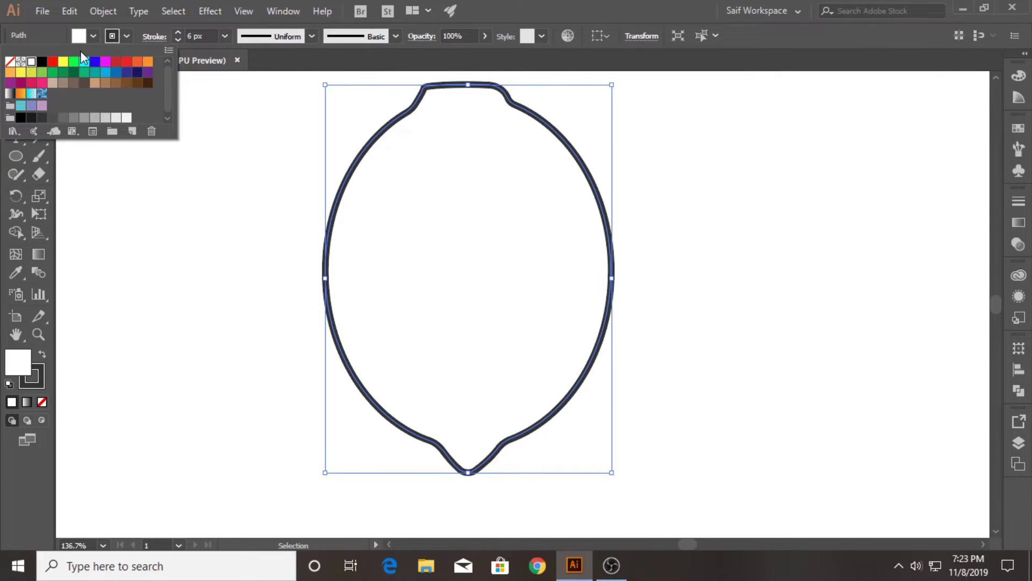
{"action": "left_click", "coordinate": [20, 73]}
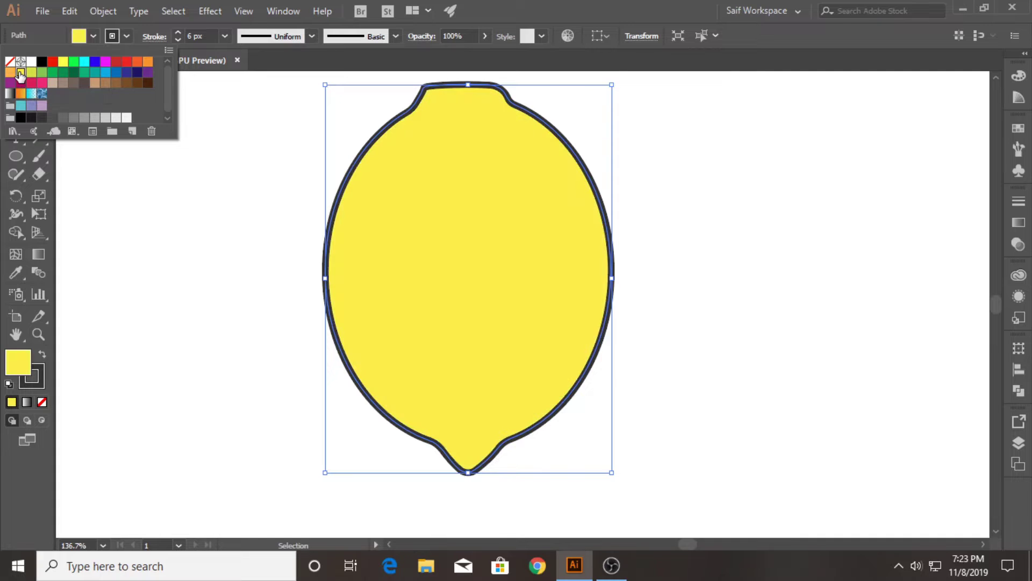
{"action": "left_click", "coordinate": [209, 277]}
Step: Try a lighter grey swatch for the lemon's outline
{"action": "left_click", "coordinate": [384, 298]}
{"action": "left_click", "coordinate": [127, 36]}
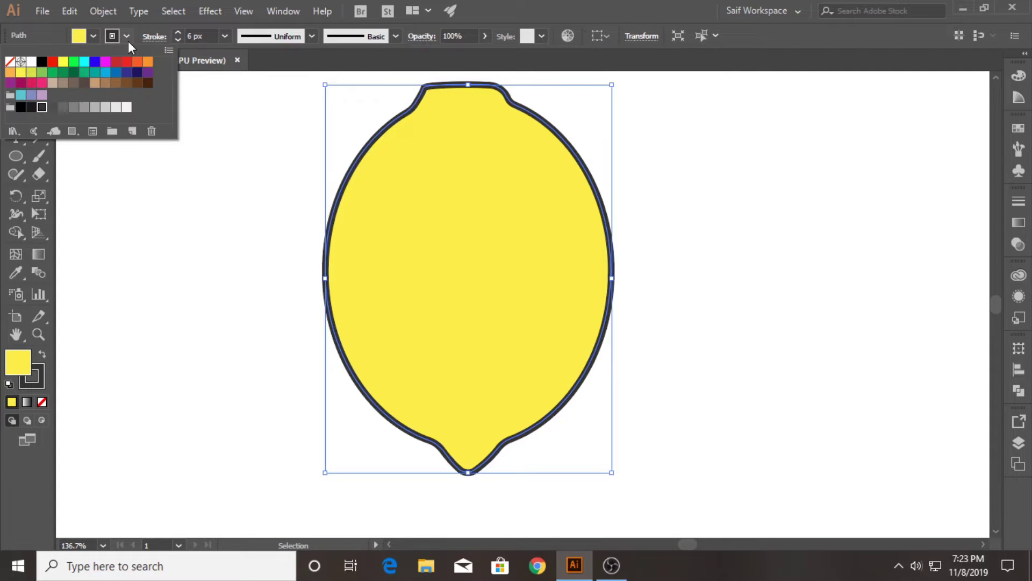
{"action": "left_click", "coordinate": [52, 107]}
Step: Darken the outline grey and pen-draw a closed pointed sliver along the lower-left outline toward the tip
{"action": "left_click", "coordinate": [43, 108]}
{"action": "left_click", "coordinate": [163, 288]}
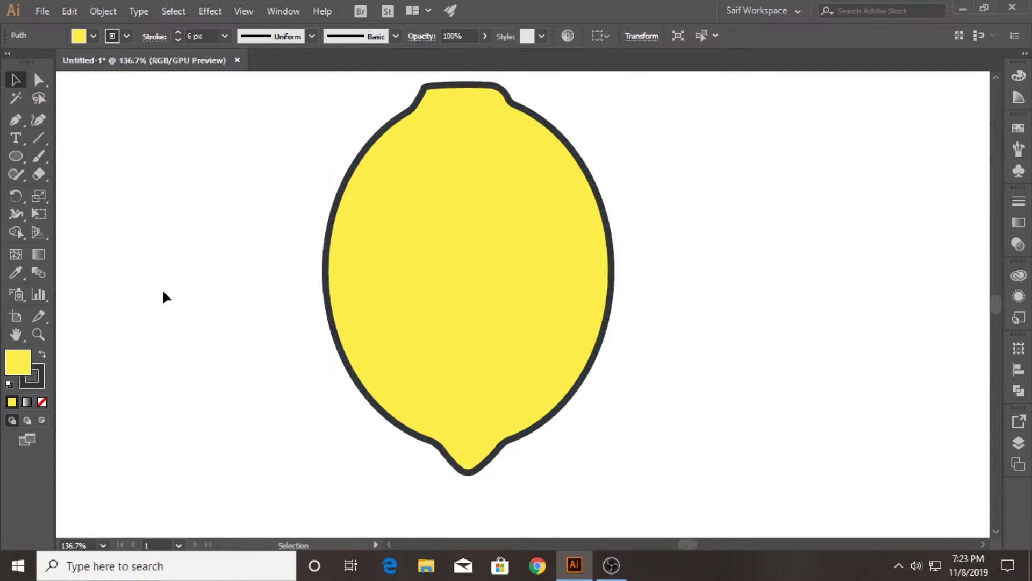
{"action": "left_click_drag", "start_coordinate": [400, 441], "coordinate": [747, 447]}
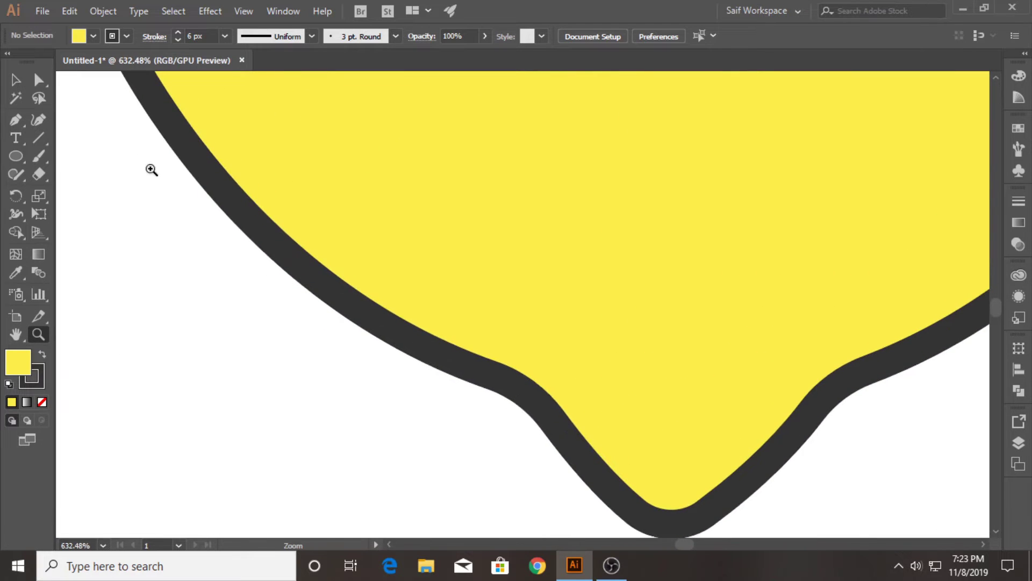
{"action": "left_click", "coordinate": [484, 356]}
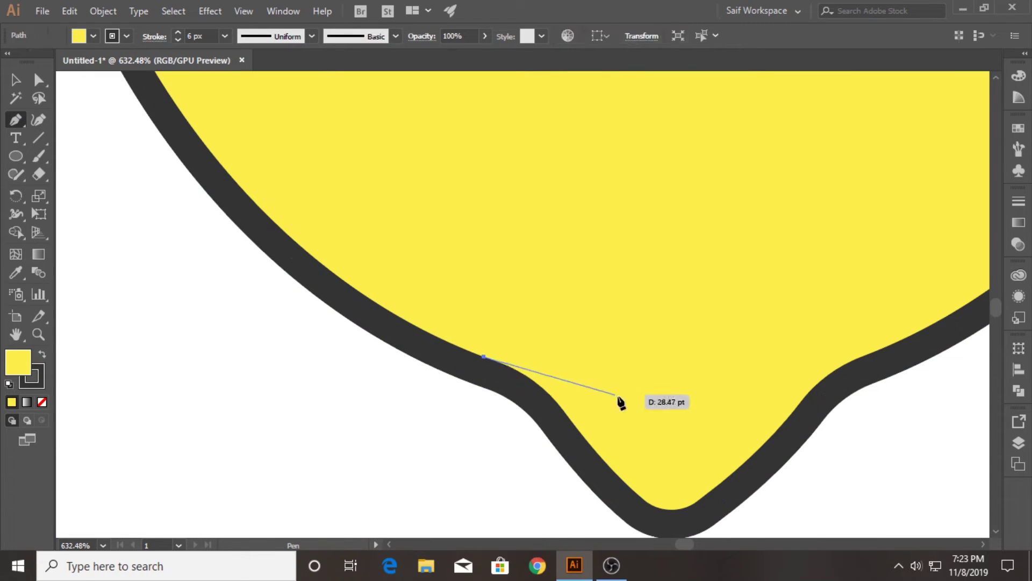
{"action": "left_click_drag", "start_coordinate": [663, 401], "coordinate": [712, 404]}
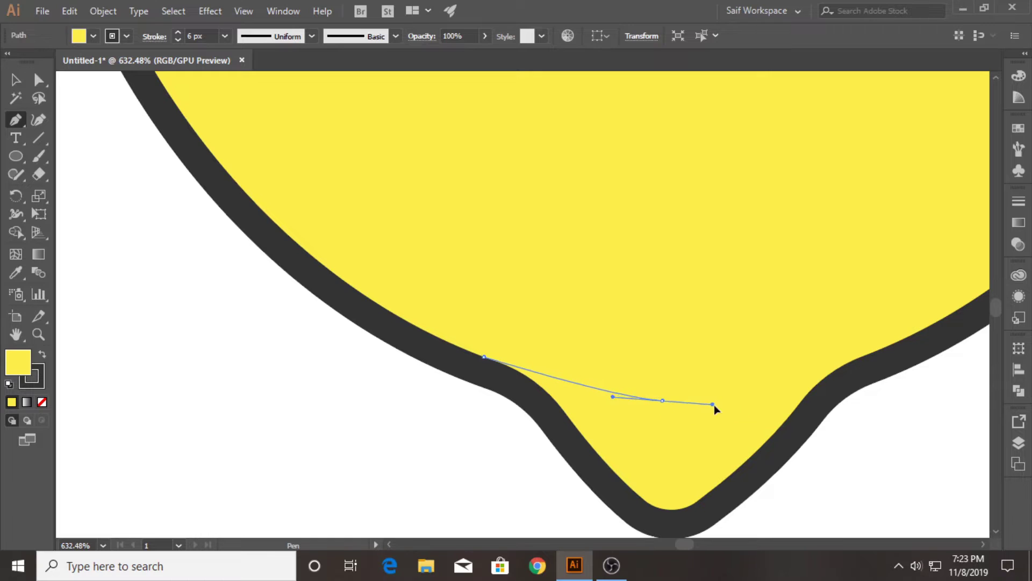
{"action": "left_click", "coordinate": [663, 401]}
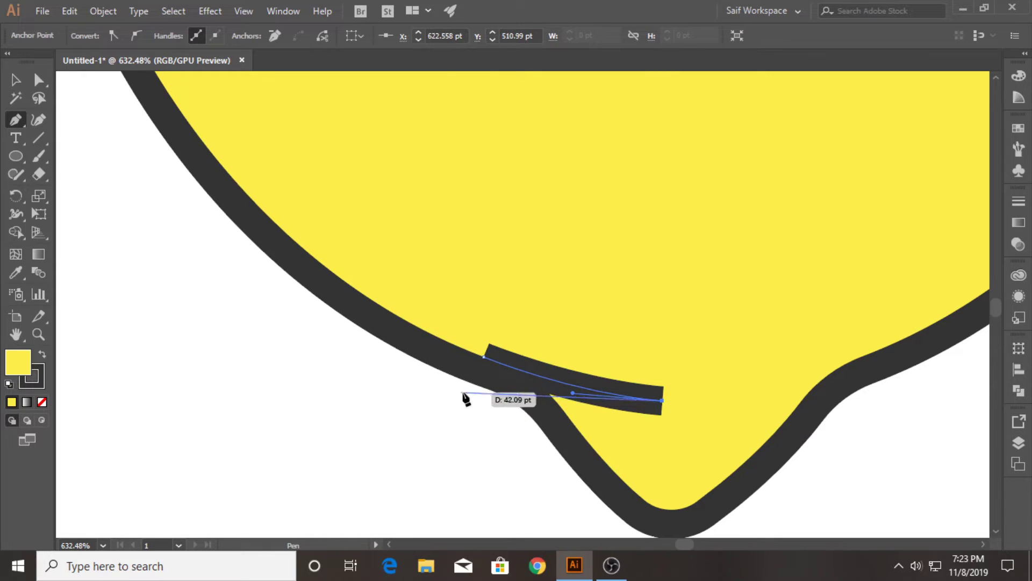
{"action": "left_click_drag", "start_coordinate": [477, 388], "coordinate": [363, 355]}
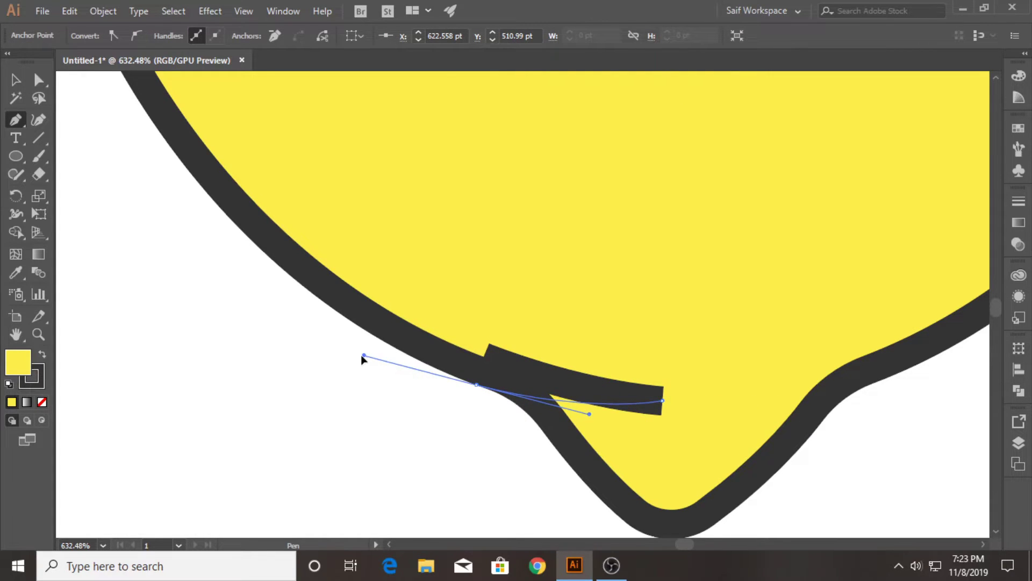
{"action": "left_click", "coordinate": [476, 385]}
Step: Set the sliver's stroke to None and fill it dark grey, then zoom out
{"action": "left_click", "coordinate": [484, 357]}
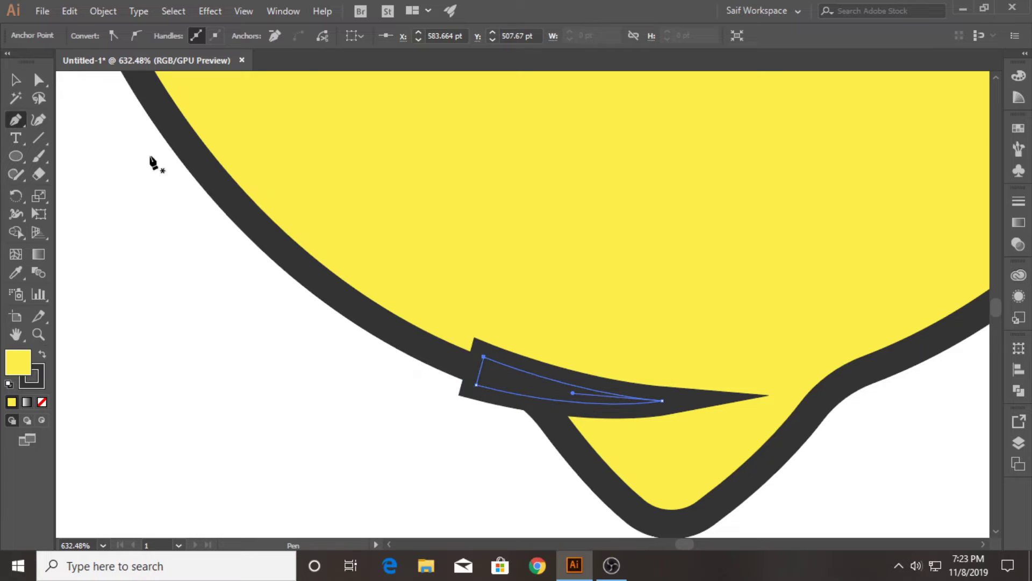
{"action": "left_click", "coordinate": [15, 80]}
{"action": "left_click", "coordinate": [270, 387]}
{"action": "left_click", "coordinate": [548, 379]}
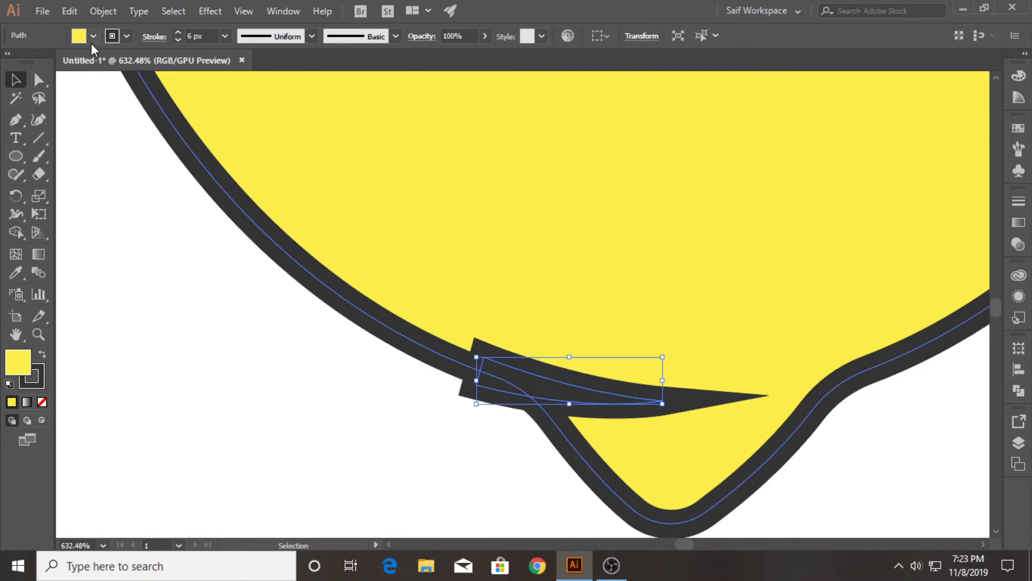
{"action": "left_click", "coordinate": [127, 36]}
{"action": "left_click", "coordinate": [9, 61]}
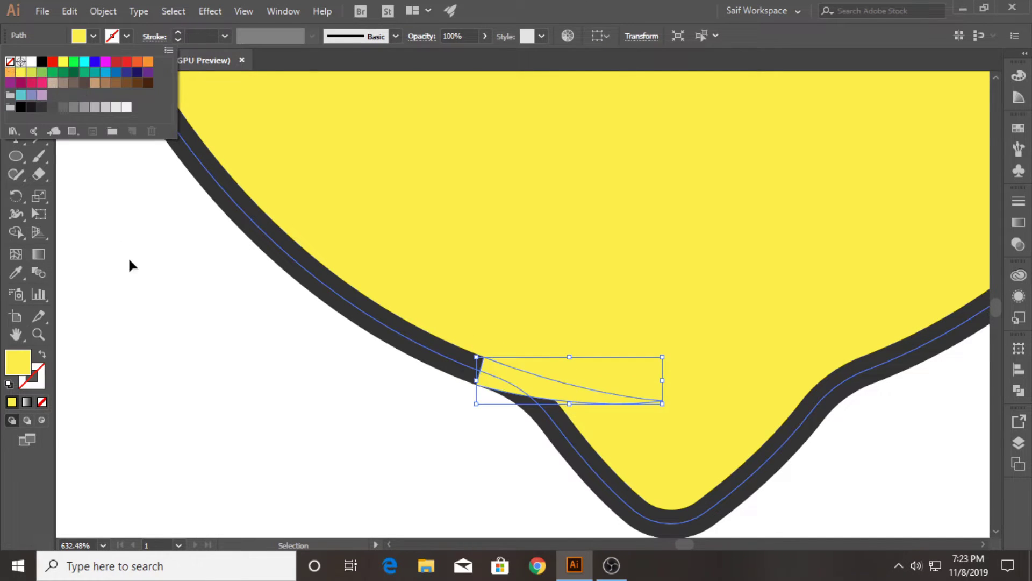
{"action": "left_click", "coordinate": [385, 362]}
{"action": "key", "text": "ctrl+z"}
{"action": "left_click", "coordinate": [93, 36]}
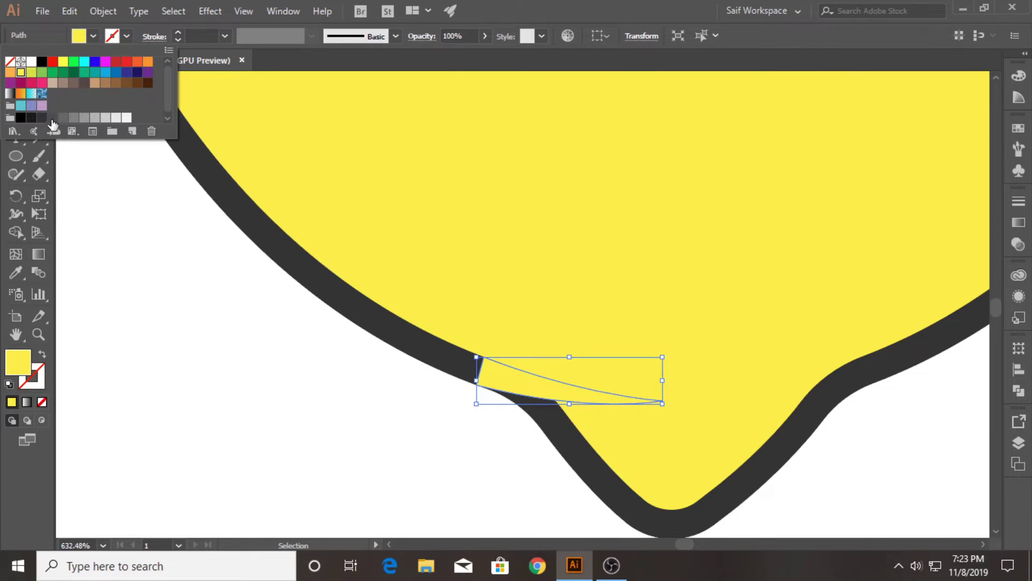
{"action": "left_click", "coordinate": [49, 123]}
{"action": "left_click", "coordinate": [240, 366]}
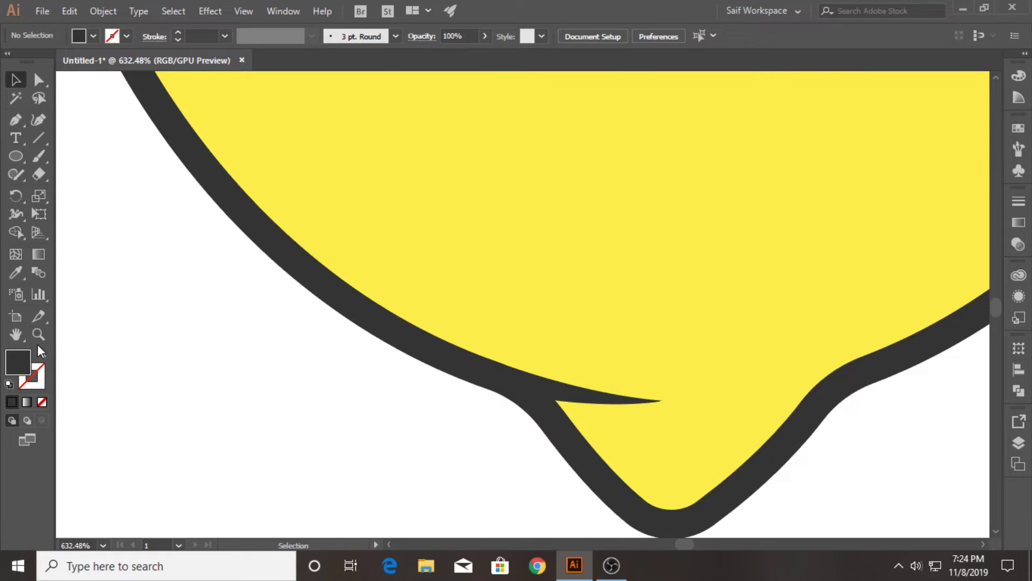
{"action": "mouse_move", "coordinate": [601, 236]}
{"action": "left_mouse_down"}
{"action": "mouse_move", "coordinate": [483, 203]}
{"action": "mouse_move", "coordinate": [373, 396]}
{"action": "left_mouse_up"}
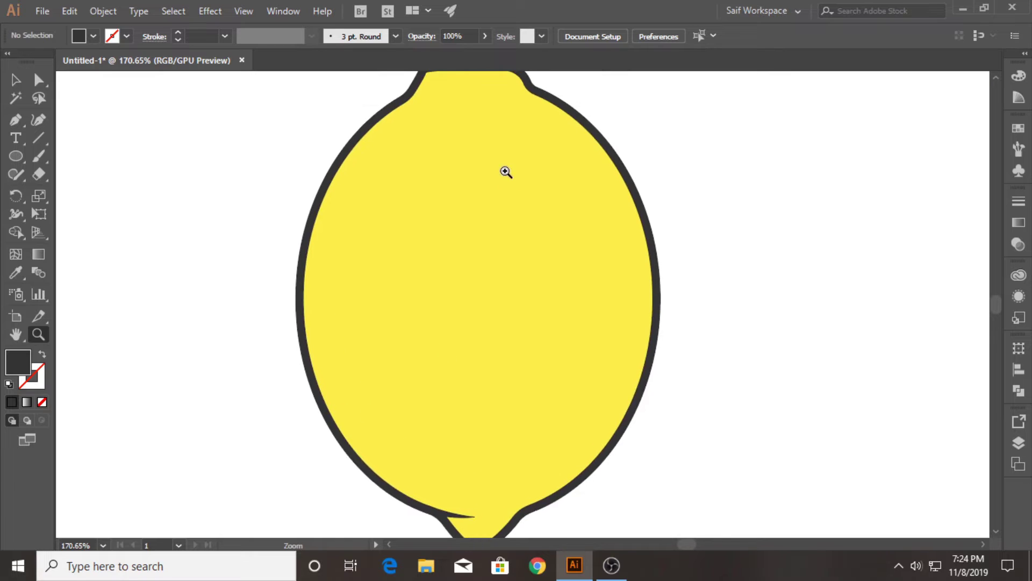
Step: Zoom in on the top and pen-draw a closed crease sliver on the right shoulder
{"action": "left_click", "coordinate": [448, 184], "text": "alt"}
{"action": "mouse_move", "coordinate": [447, 184]}
{"action": "left_mouse_down"}
{"action": "mouse_move", "coordinate": [468, 203]}
{"action": "mouse_move", "coordinate": [727, 205]}
{"action": "left_mouse_up"}
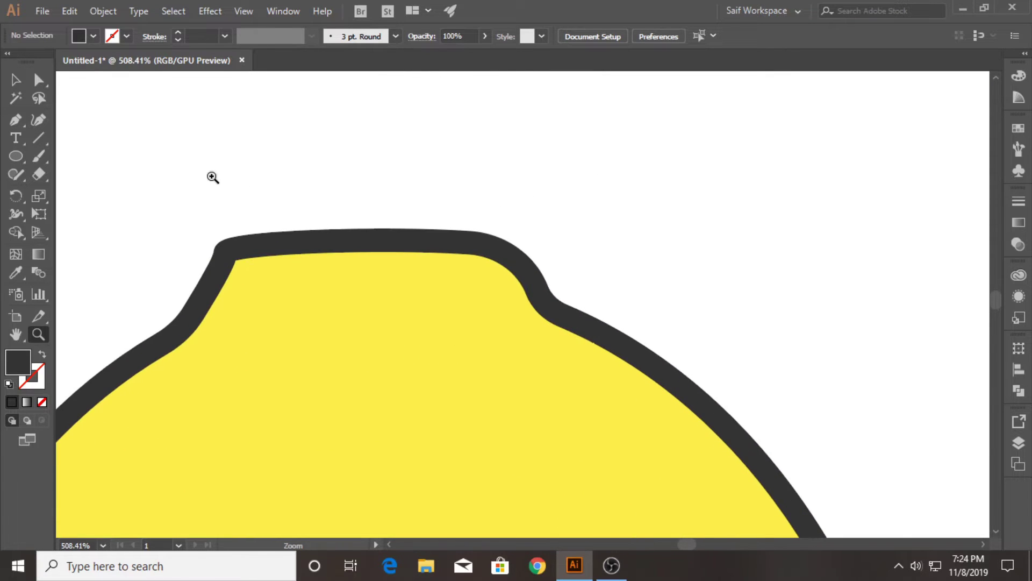
{"action": "left_click_drag", "start_coordinate": [383, 298], "coordinate": [434, 299]}
{"action": "left_click", "coordinate": [16, 121]}
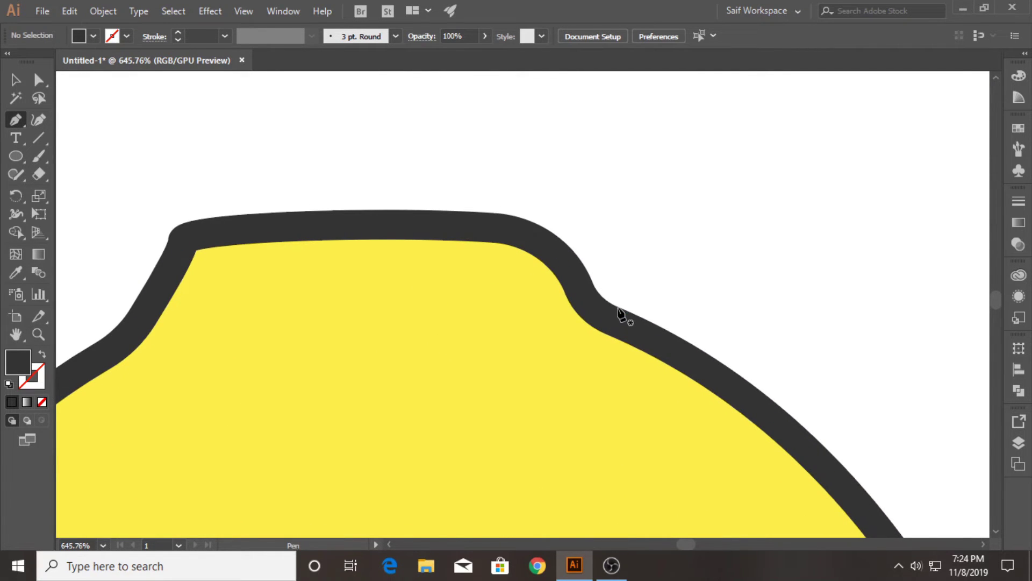
{"action": "left_click", "coordinate": [618, 308]}
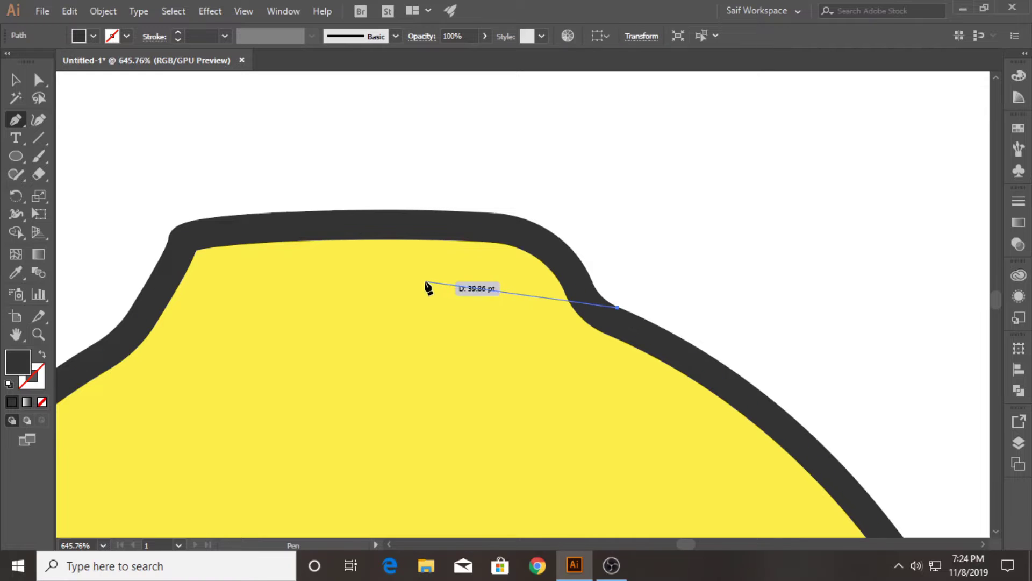
{"action": "mouse_move", "coordinate": [426, 281]}
{"action": "left_mouse_down"}
{"action": "mouse_move", "coordinate": [378, 301]}
{"action": "mouse_move", "coordinate": [300, 299]}
{"action": "left_mouse_up"}
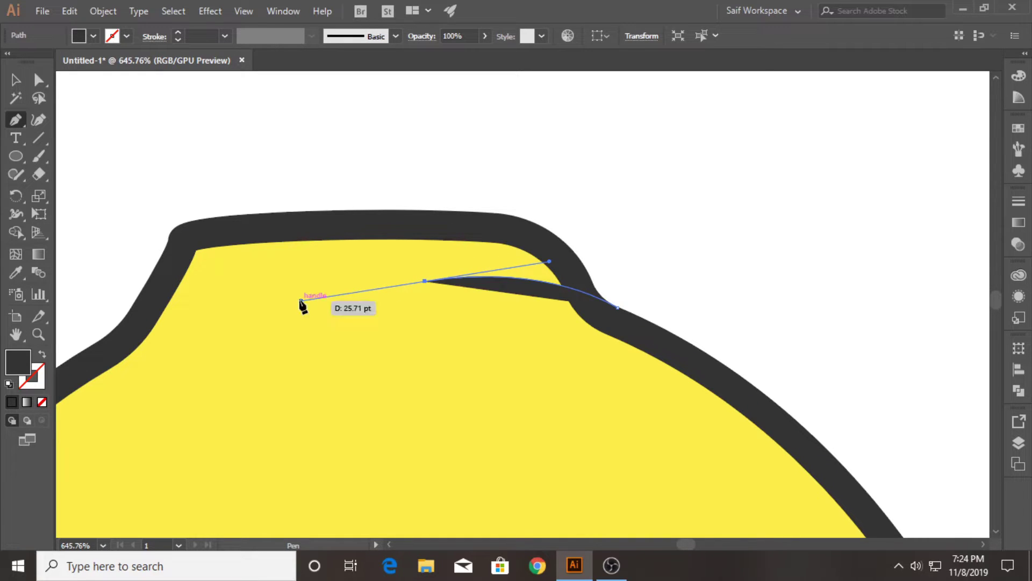
{"action": "left_click", "coordinate": [425, 281]}
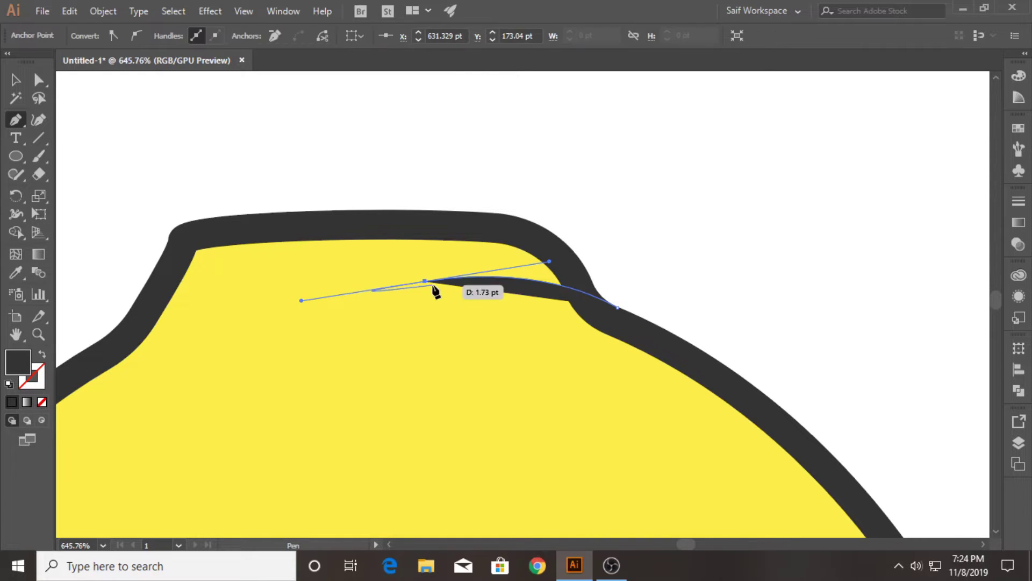
{"action": "left_click_drag", "start_coordinate": [625, 342], "coordinate": [683, 374]}
{"action": "left_click", "coordinate": [625, 342]}
{"action": "left_click", "coordinate": [618, 308]}
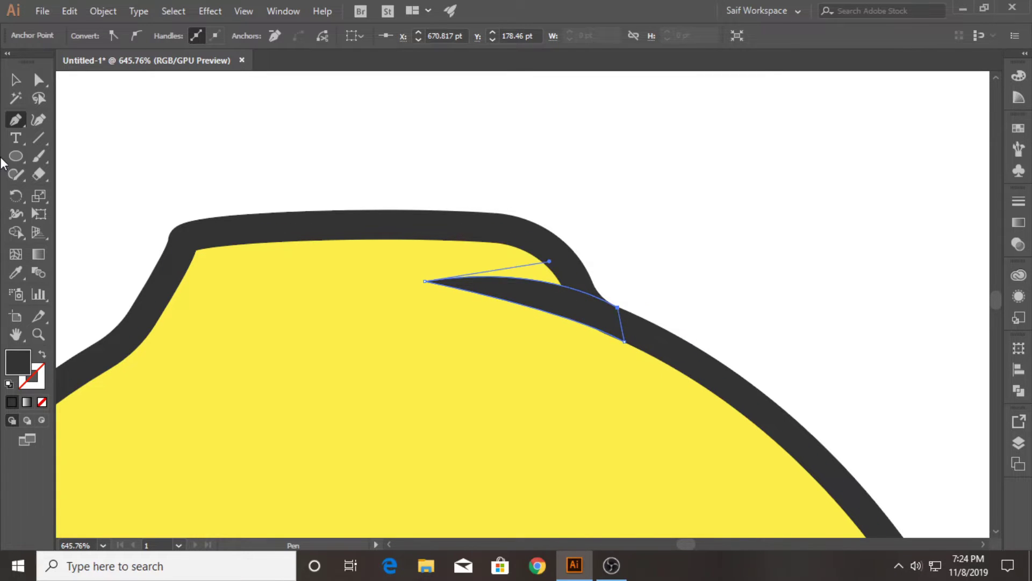
{"action": "key", "text": "v"}
Step: Stretch the crease sliver further toward the left
{"action": "key", "text": "ctrl+shift+a"}
{"action": "left_click", "coordinate": [472, 293]}
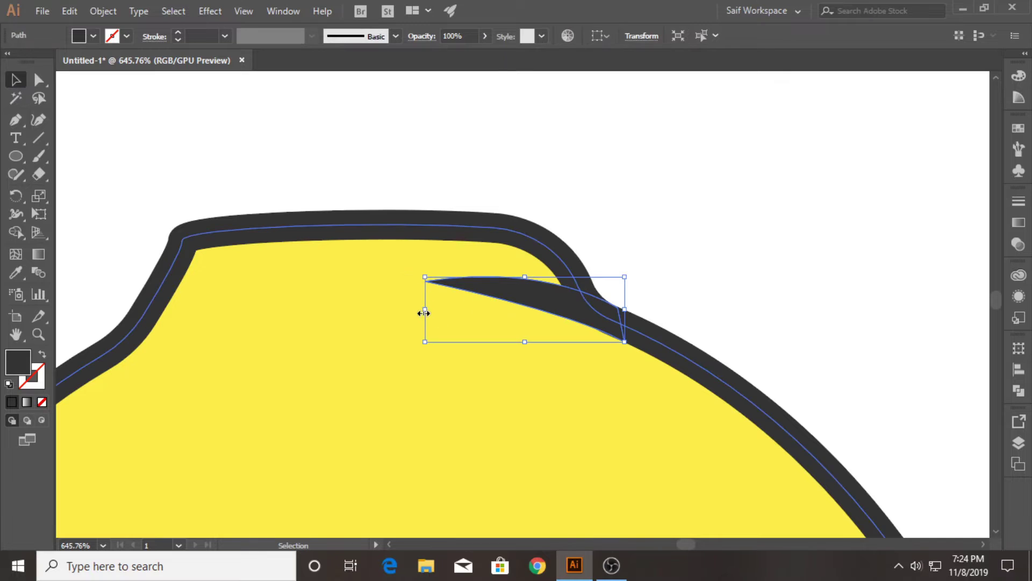
{"action": "left_click_drag", "start_coordinate": [425, 309], "coordinate": [393, 309]}
{"action": "left_click", "coordinate": [330, 175]}
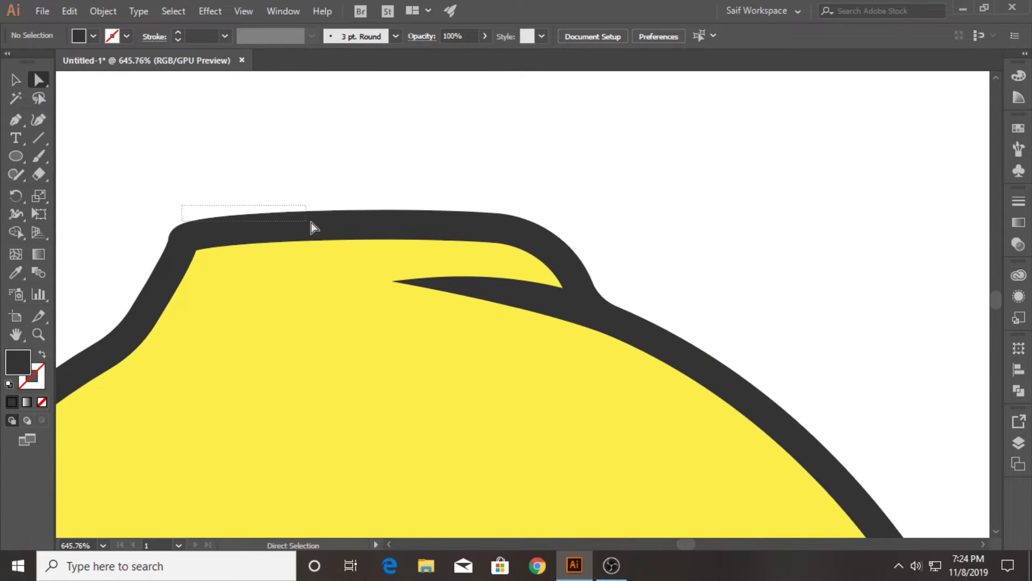
Step: Raise the lemon outline's top curve about 25 px, then zoom out
{"action": "left_click_drag", "start_coordinate": [565, 249], "coordinate": [502, 246]}
{"action": "left_click_drag", "start_coordinate": [397, 248], "coordinate": [377, 215]}
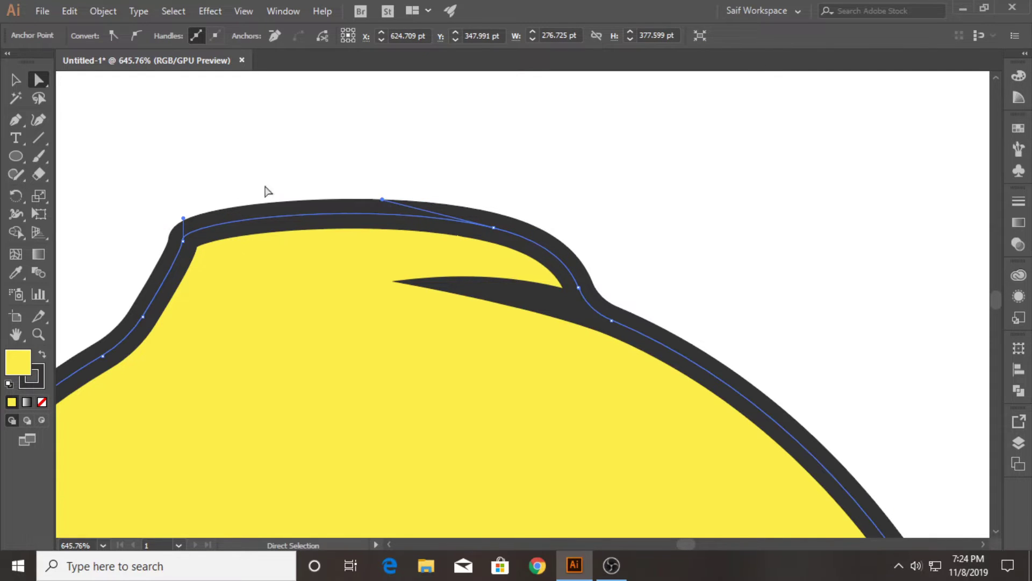
{"action": "left_click_drag", "start_coordinate": [569, 263], "coordinate": [568, 263]}
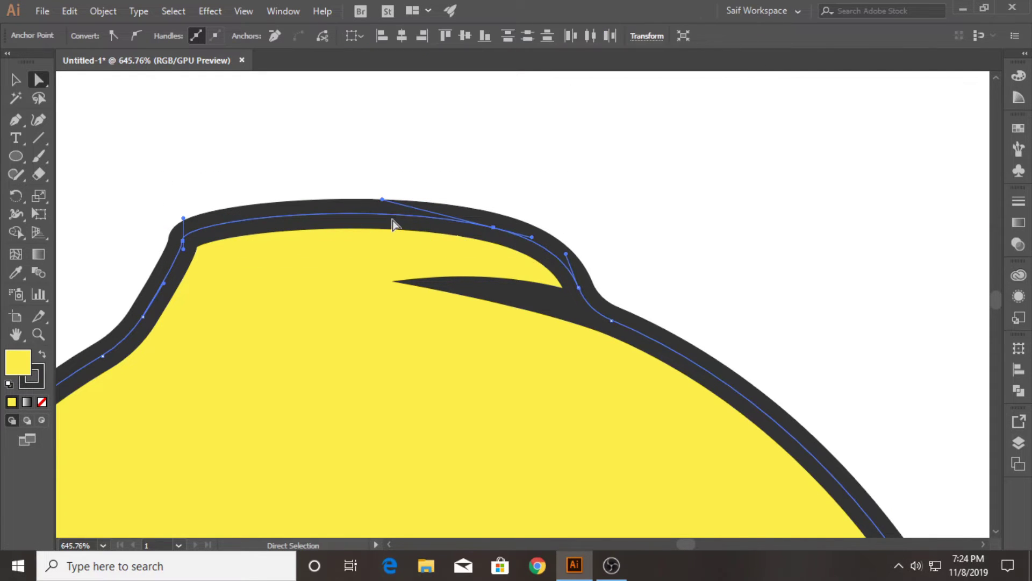
{"action": "left_click_drag", "start_coordinate": [393, 224], "coordinate": [387, 212]}
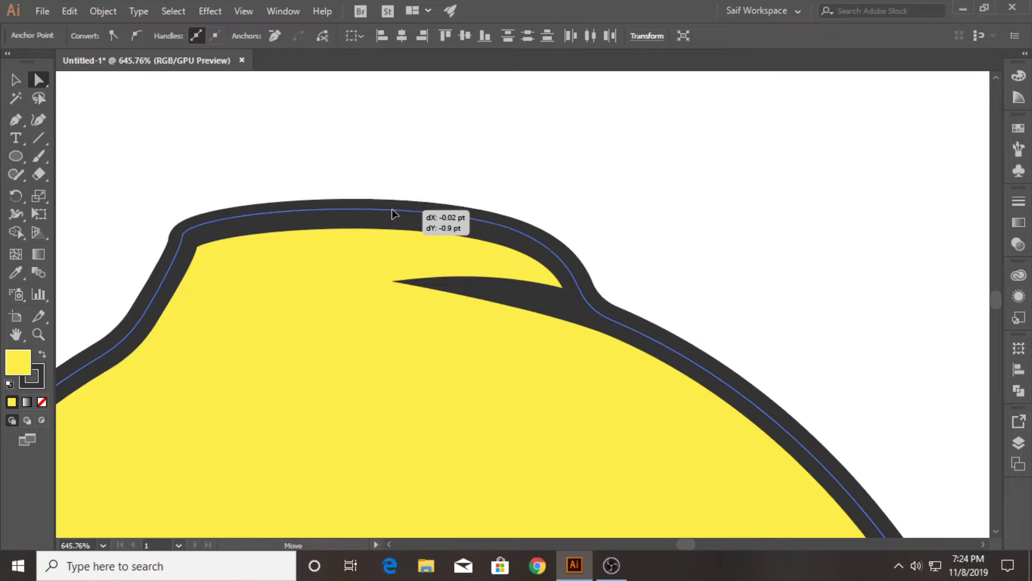
{"action": "left_click", "coordinate": [39, 333]}
{"action": "left_click_drag", "start_coordinate": [578, 351], "coordinate": [525, 378]}
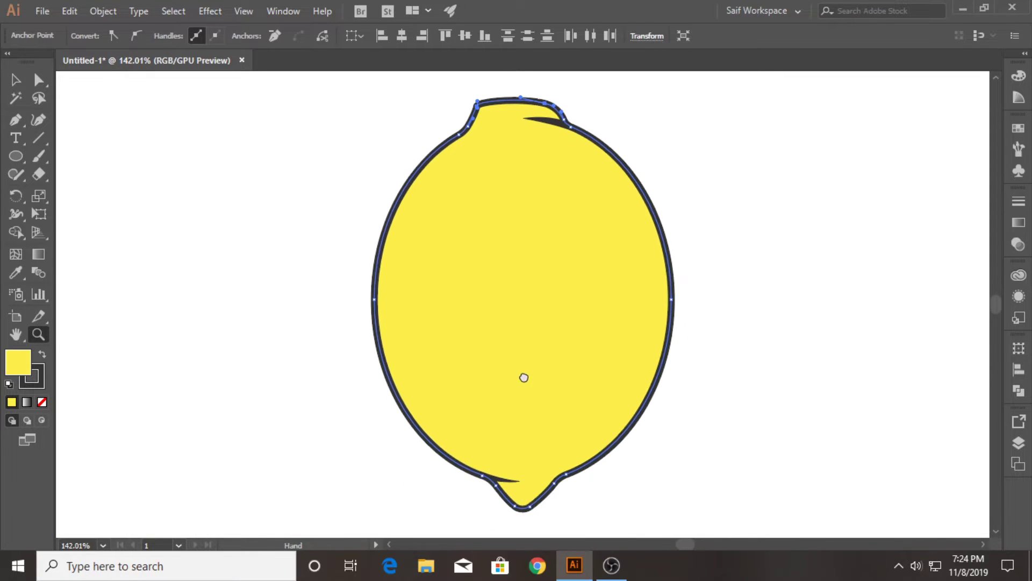
{"action": "left_click", "coordinate": [15, 80]}
{"action": "left_click", "coordinate": [195, 276]}
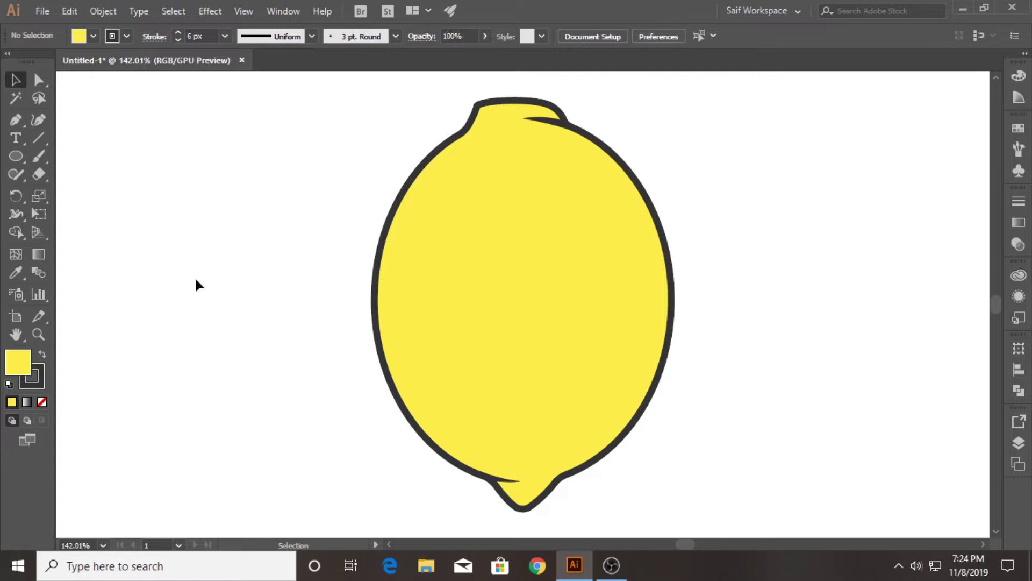
Step: Zoom in on the lemon's top and pen-draw a pointed stem curving back down to it
{"action": "scroll", "coordinate": [195, 276], "scroll_direction": "up", "scroll_amount": 4}
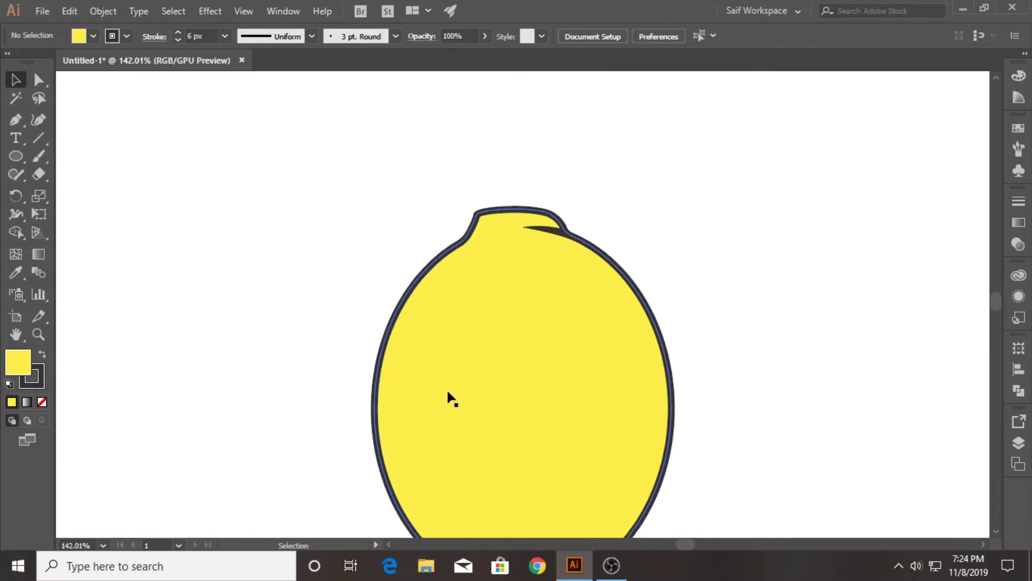
{"action": "scroll", "coordinate": [447, 388], "scroll_direction": "up", "scroll_amount": 2}
{"action": "scroll", "coordinate": [446, 388], "scroll_direction": "down", "scroll_amount": 3}
{"action": "scroll", "coordinate": [314, 390], "scroll_direction": "down", "scroll_amount": 2}
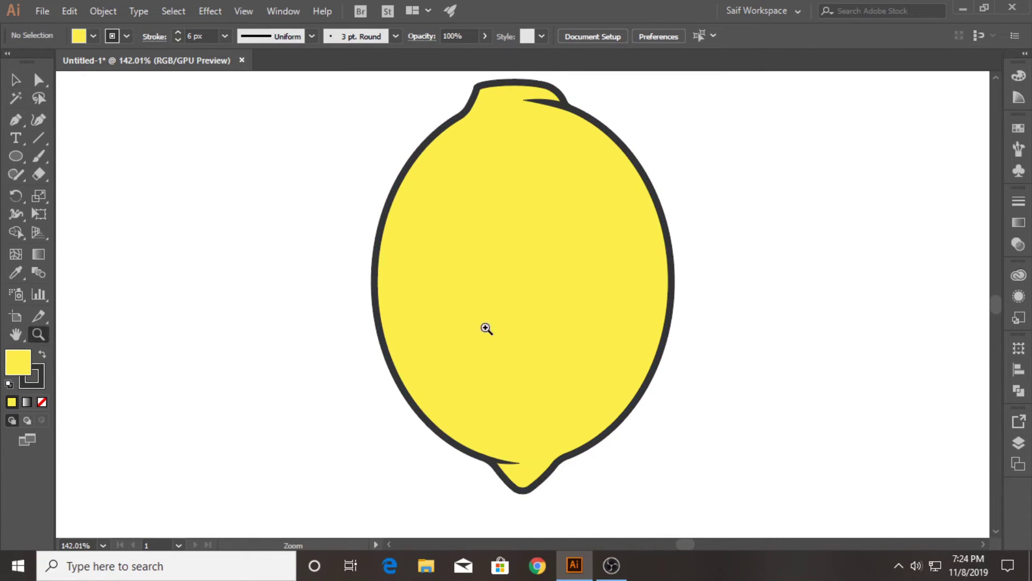
{"action": "scroll", "coordinate": [486, 329], "scroll_direction": "up", "scroll_amount": 1}
{"action": "scroll", "coordinate": [505, 302], "scroll_direction": "up", "scroll_amount": 5}
{"action": "left_click", "coordinate": [503, 240]}
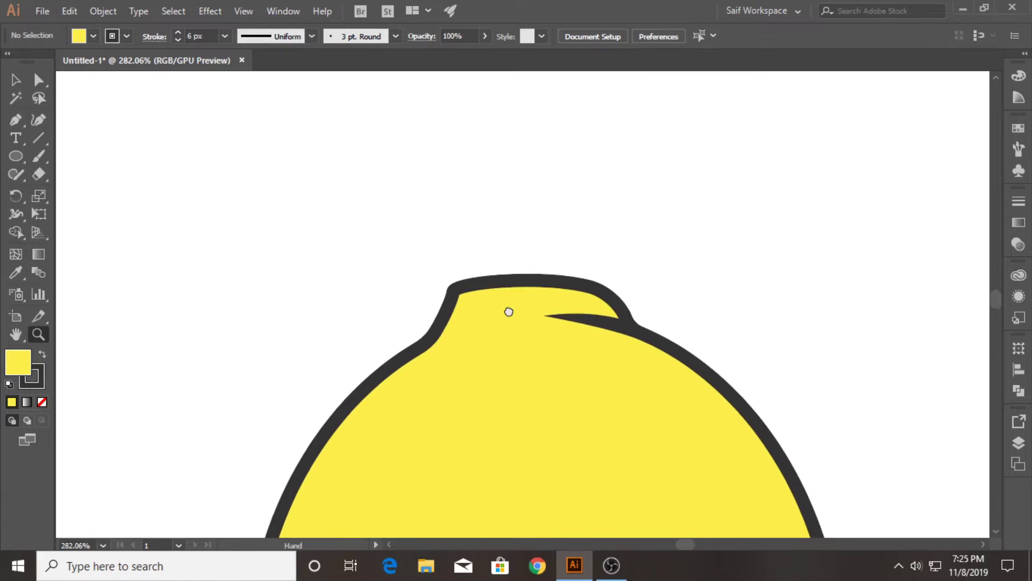
{"action": "scroll", "coordinate": [509, 312], "scroll_direction": "up", "scroll_amount": 2}
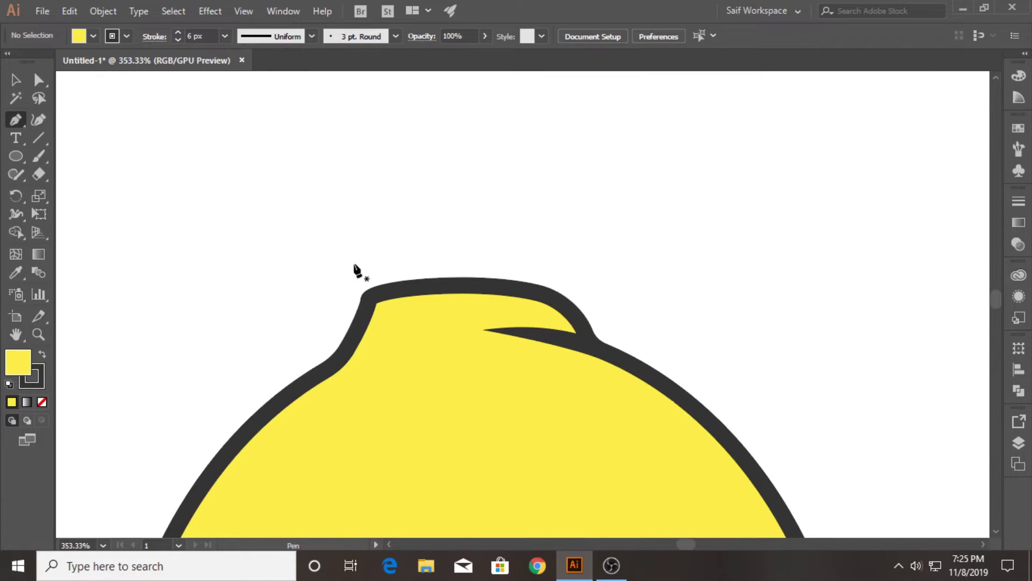
{"action": "mouse_move", "coordinate": [434, 285]}
{"action": "left_mouse_down"}
{"action": "mouse_move", "coordinate": [418, 267]}
{"action": "mouse_move", "coordinate": [411, 162]}
{"action": "mouse_move", "coordinate": [395, 162]}
{"action": "left_mouse_up"}
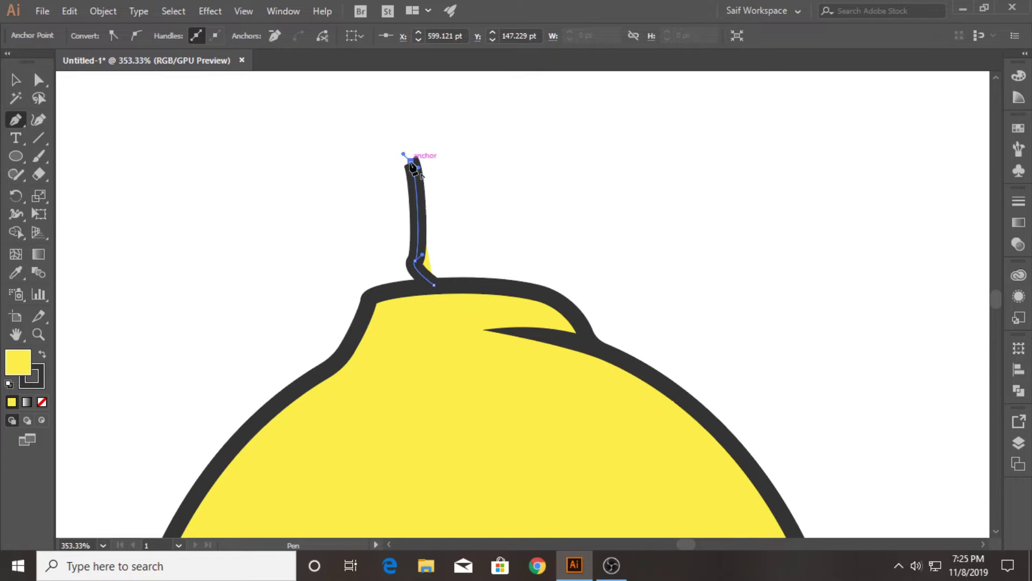
{"action": "left_click_drag", "start_coordinate": [470, 248], "coordinate": [463, 293]}
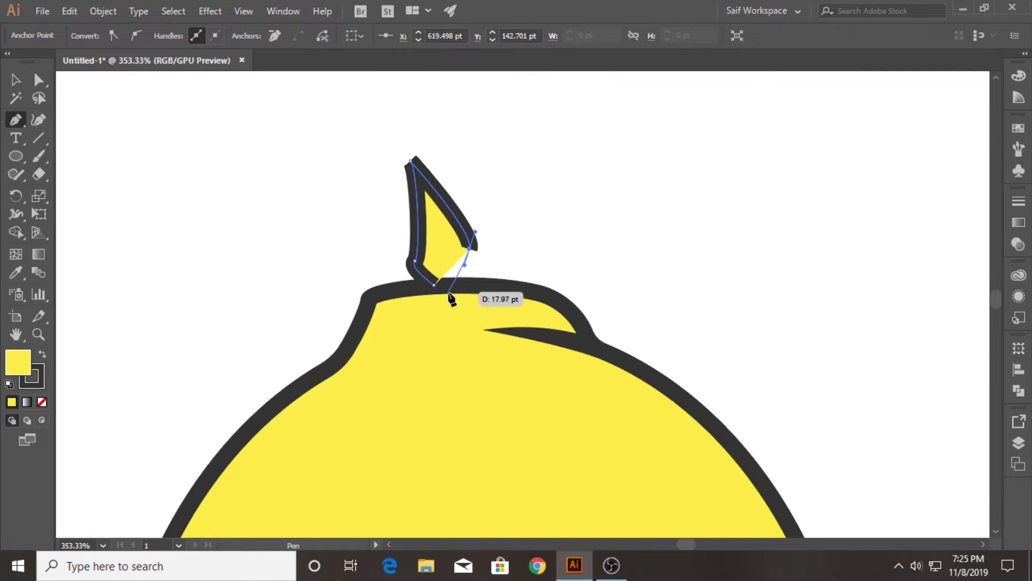
Step: Give the stem the crease's dark fill with the Eyedropper and reshape its tip curve
{"action": "key", "text": "i"}
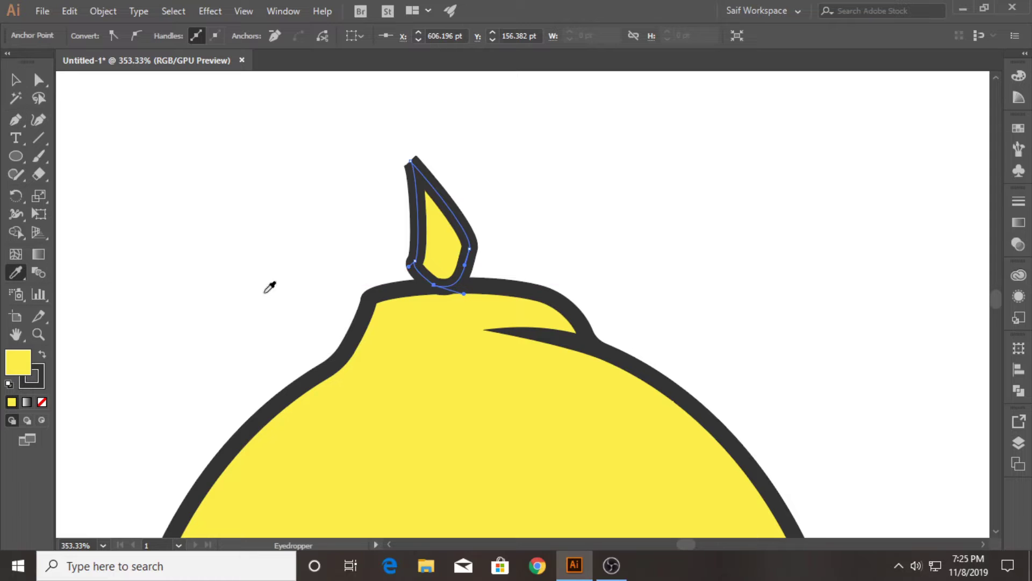
{"action": "left_click", "coordinate": [546, 330]}
{"action": "key", "text": "v"}
{"action": "left_click_drag", "start_coordinate": [311, 115], "coordinate": [447, 181]}
{"action": "left_click", "coordinate": [47, 79]}
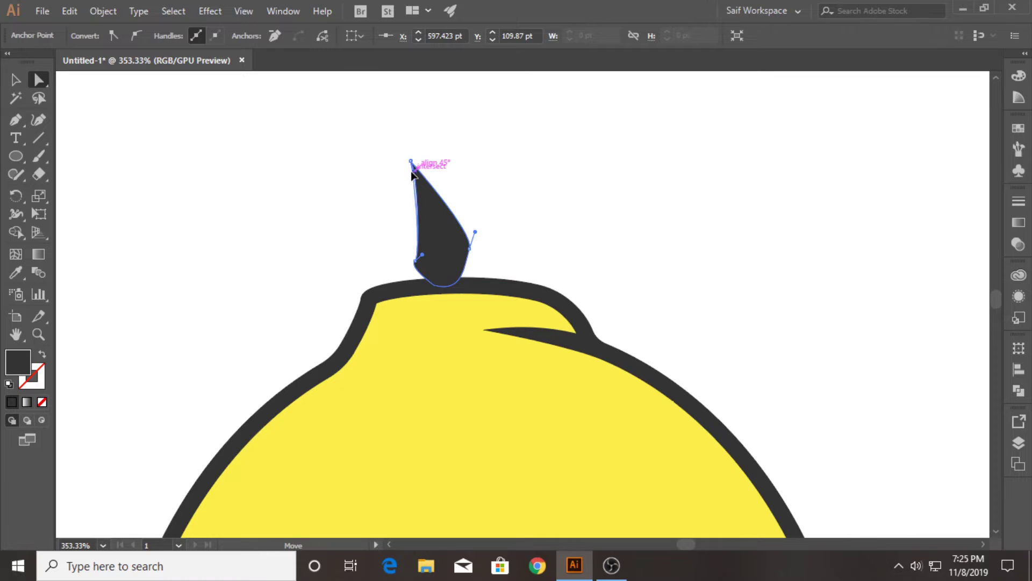
{"action": "left_click_drag", "start_coordinate": [409, 176], "coordinate": [416, 175]}
{"action": "left_click", "coordinate": [257, 216]}
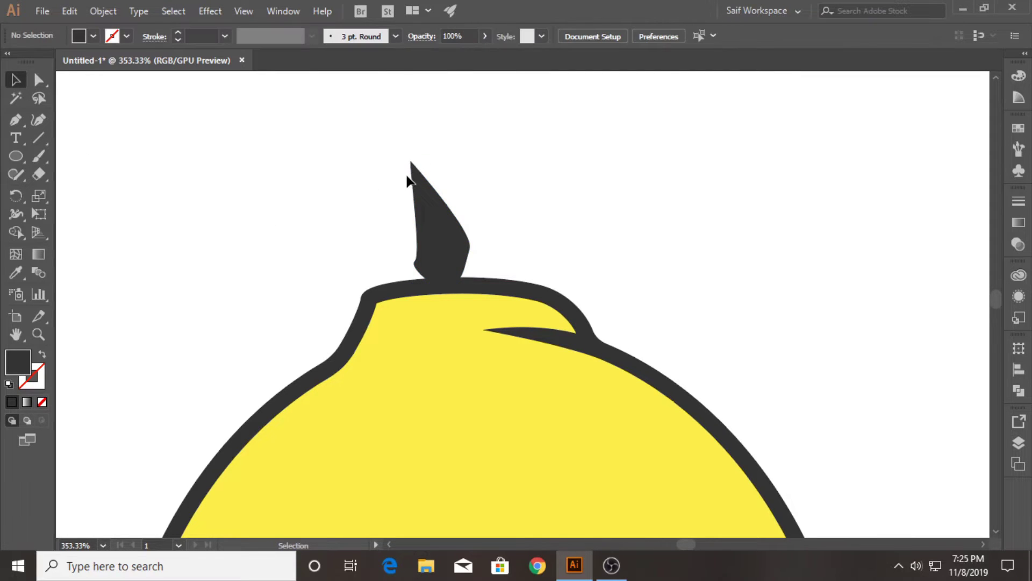
Step: Round the stem's pointed top anchor, then zoom out to show the whole lemon
{"action": "left_click", "coordinate": [417, 177]}
{"action": "key", "text": "a"}
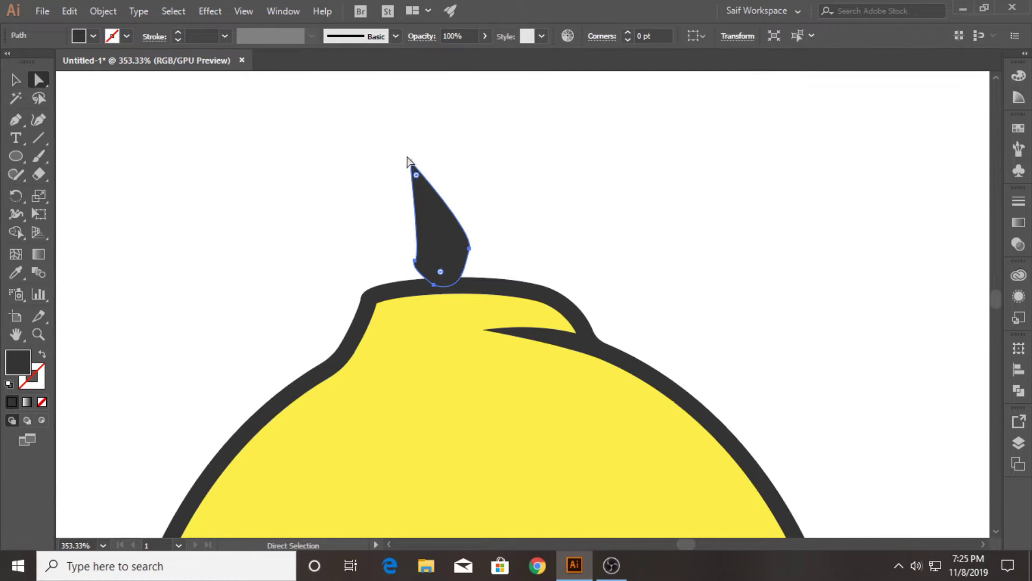
{"action": "left_click", "coordinate": [410, 161]}
{"action": "left_click_drag", "start_coordinate": [420, 180], "coordinate": [412, 166]}
{"action": "left_click", "coordinate": [333, 208]}
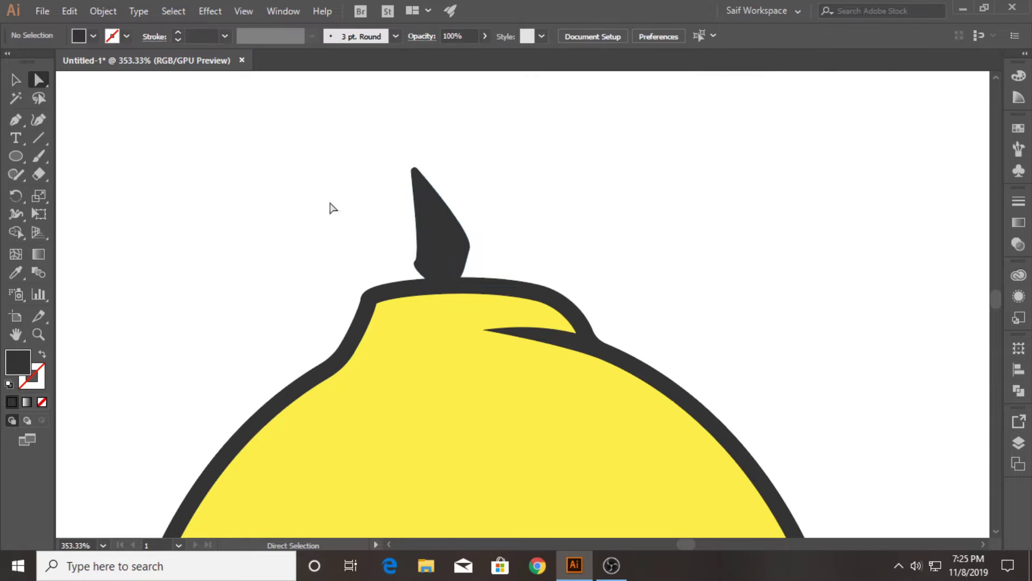
{"action": "left_click", "coordinate": [36, 334]}
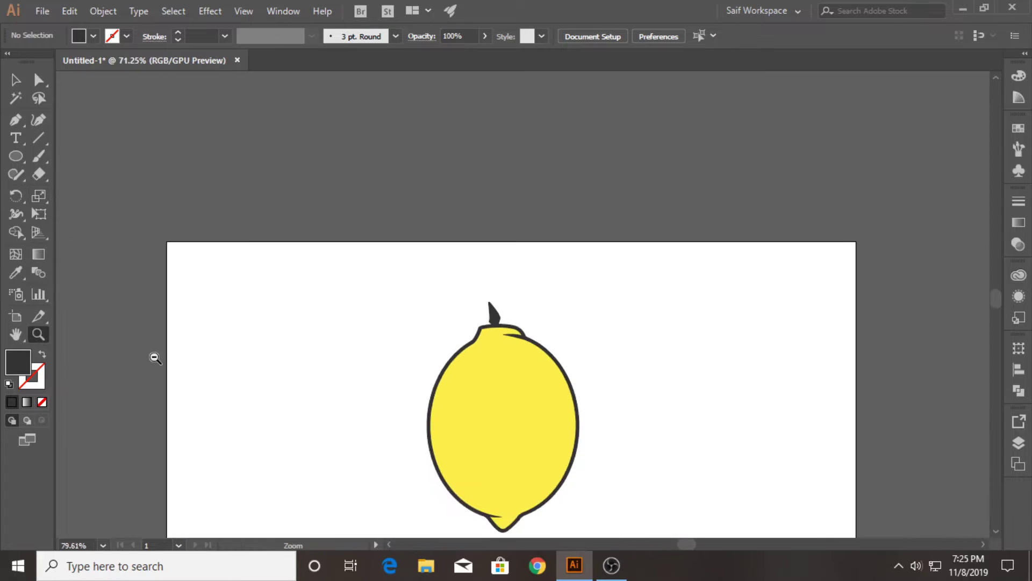
{"action": "left_click_drag", "start_coordinate": [387, 306], "coordinate": [431, 302]}
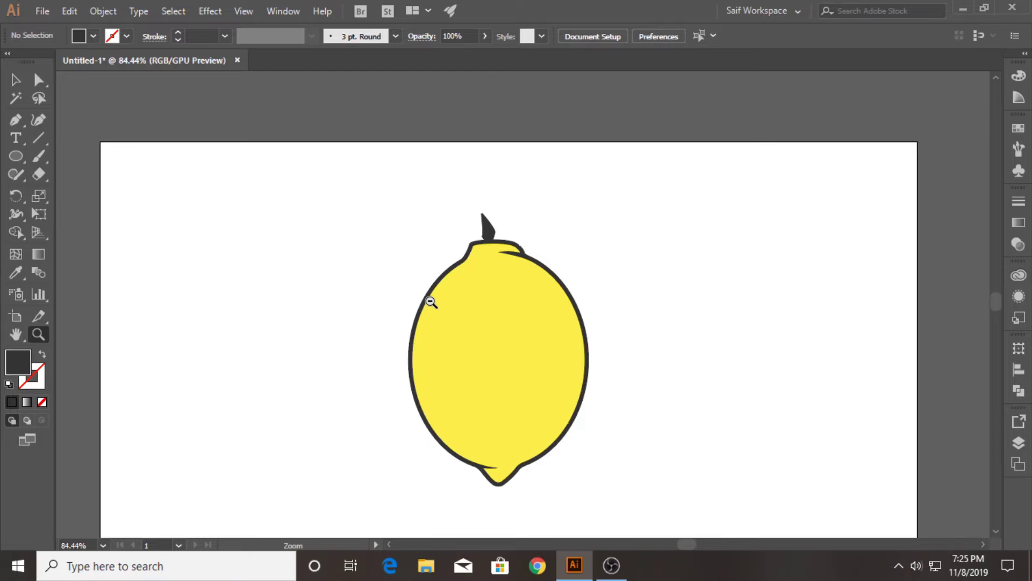
{"action": "left_click", "coordinate": [15, 159]}
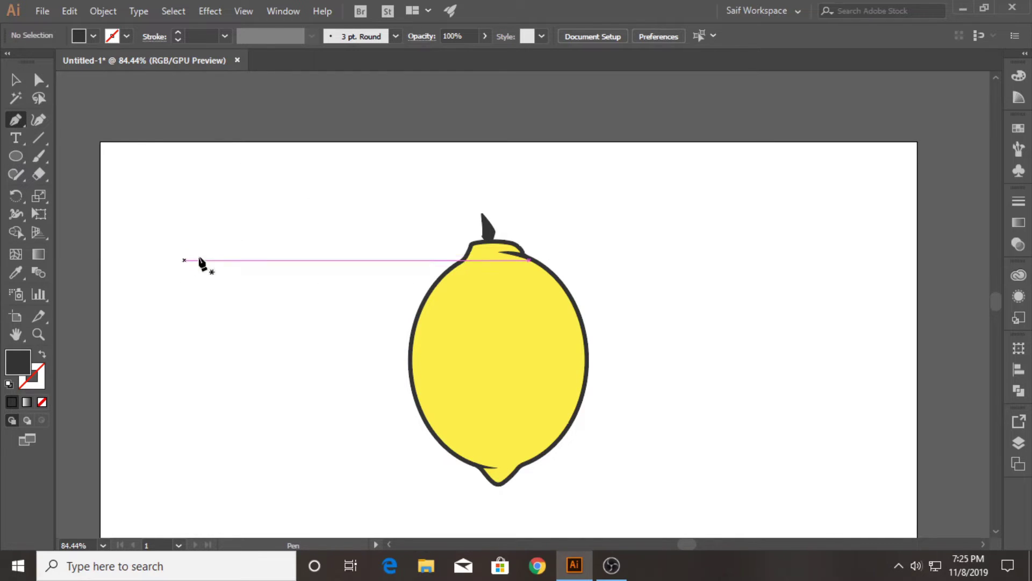
Step: Pen-draw a closed, thin, sharp-tipped dark crescent left of the lemon, then zoom in on it
{"action": "left_click", "coordinate": [364, 247]}
{"action": "left_click_drag", "start_coordinate": [268, 357], "coordinate": [257, 418]}
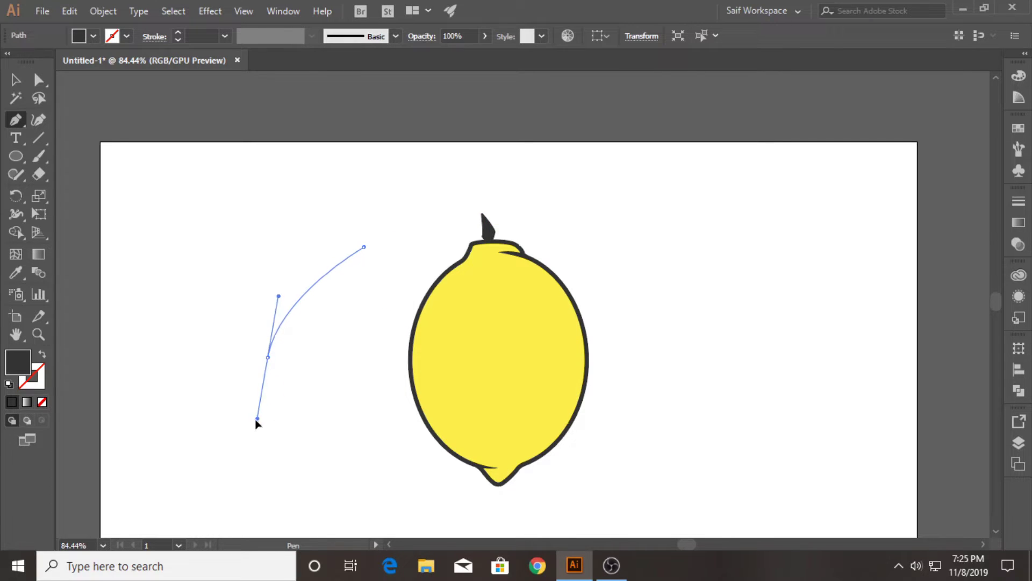
{"action": "left_click", "coordinate": [268, 357]}
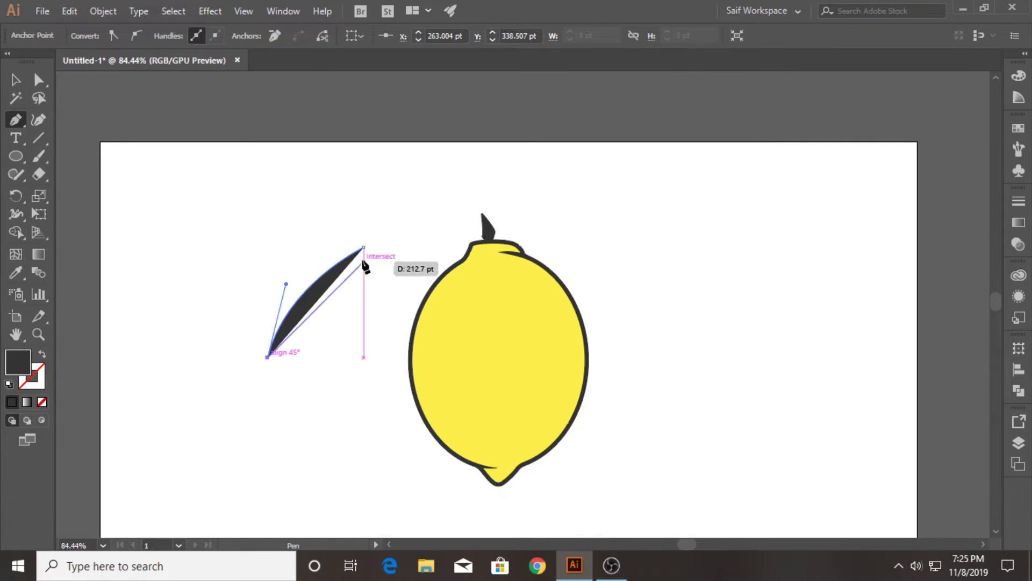
{"action": "left_click_drag", "start_coordinate": [365, 254], "coordinate": [423, 247]}
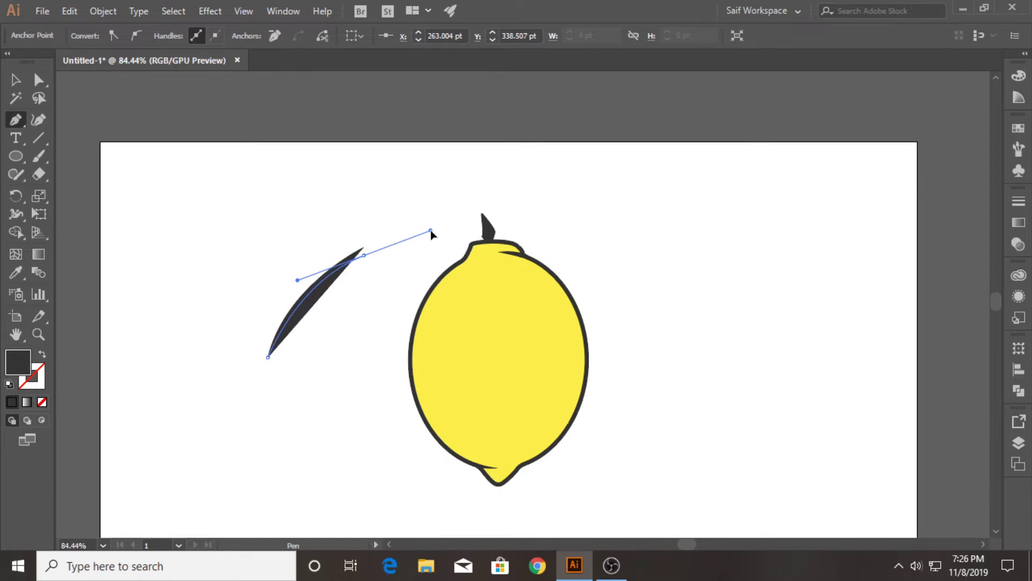
{"action": "left_click", "coordinate": [364, 255], "text": "alt"}
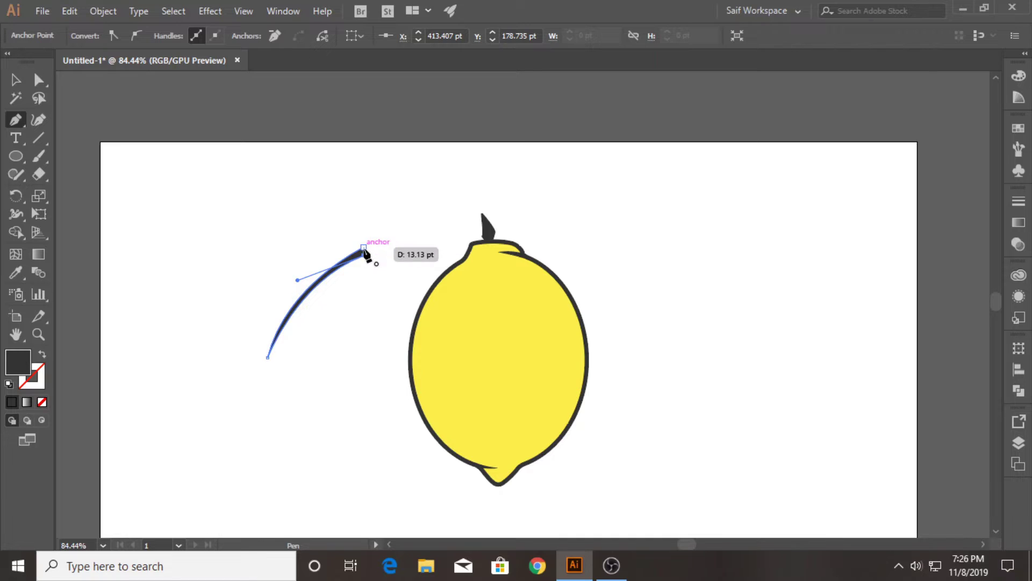
{"action": "key", "text": "v"}
{"action": "left_click", "coordinate": [215, 209]}
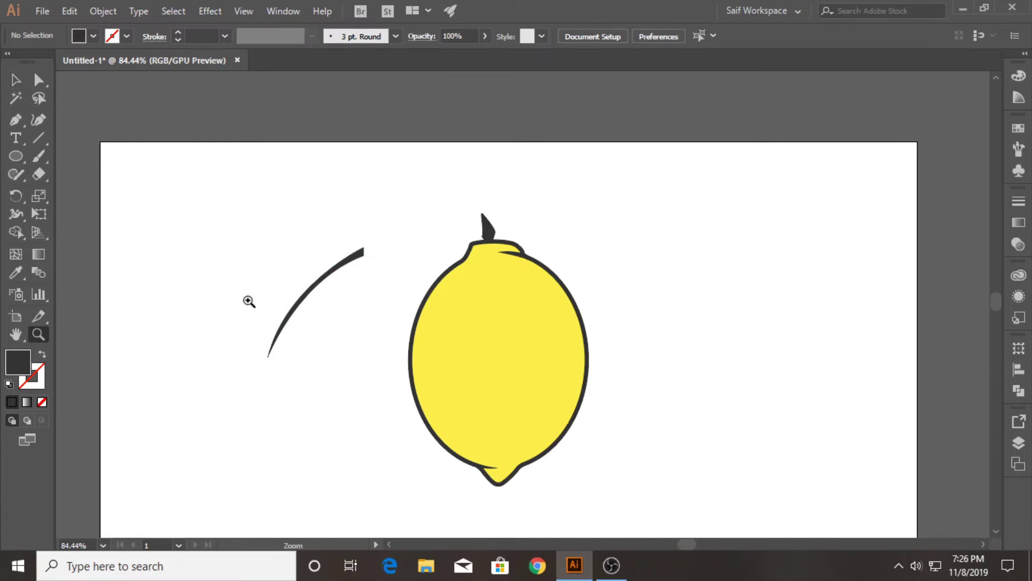
{"action": "left_click_drag", "start_coordinate": [249, 301], "coordinate": [463, 306]}
Step: Draw the first closed curved spike with a sharp tip branching off the stem
{"action": "key", "text": "p"}
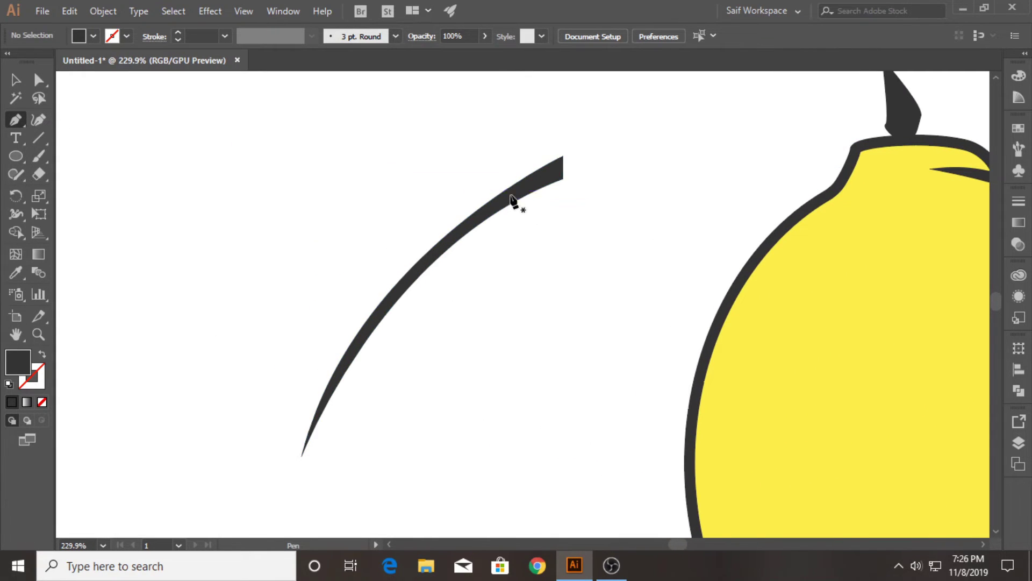
{"action": "left_click", "coordinate": [505, 190]}
{"action": "left_click_drag", "start_coordinate": [387, 212], "coordinate": [364, 245]}
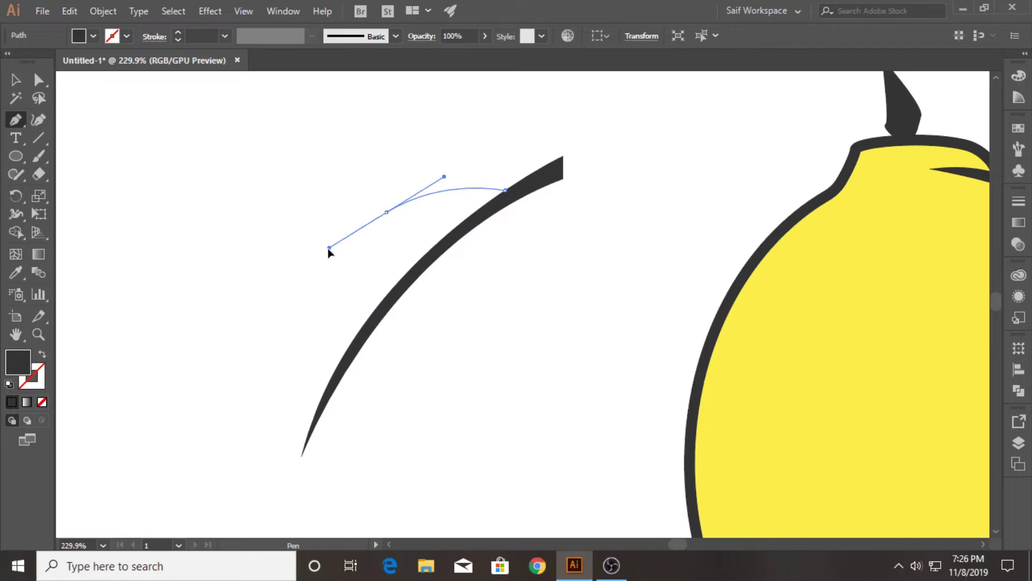
{"action": "left_click", "coordinate": [386, 212]}
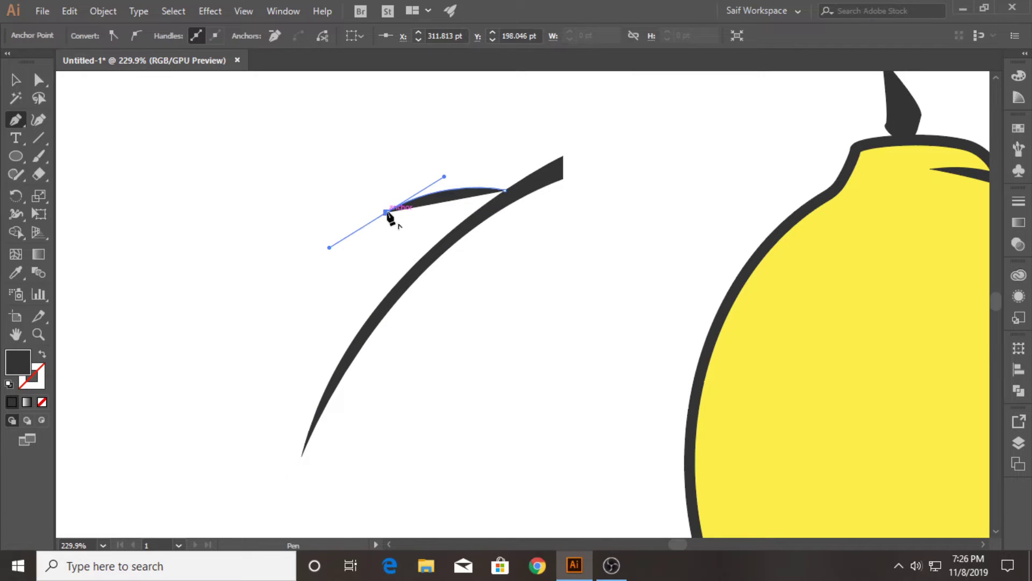
{"action": "left_click_drag", "start_coordinate": [572, 200], "coordinate": [577, 198]}
{"action": "left_click", "coordinate": [521, 179]}
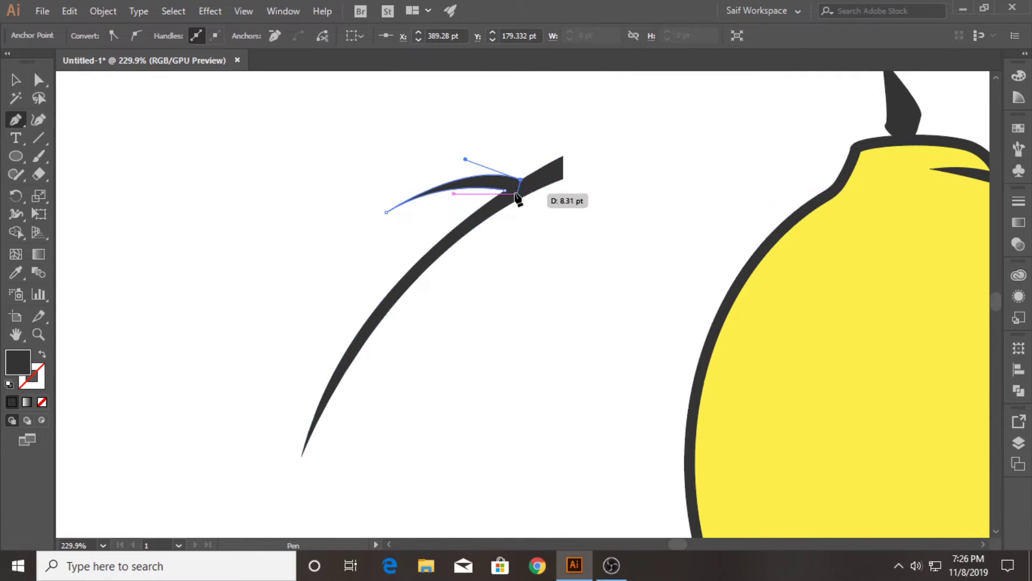
{"action": "mouse_move", "coordinate": [505, 190]}
{"action": "left_mouse_down"}
{"action": "mouse_move", "coordinate": [516, 190]}
{"action": "mouse_move", "coordinate": [494, 277]}
{"action": "mouse_move", "coordinate": [461, 357]}
{"action": "left_mouse_up"}
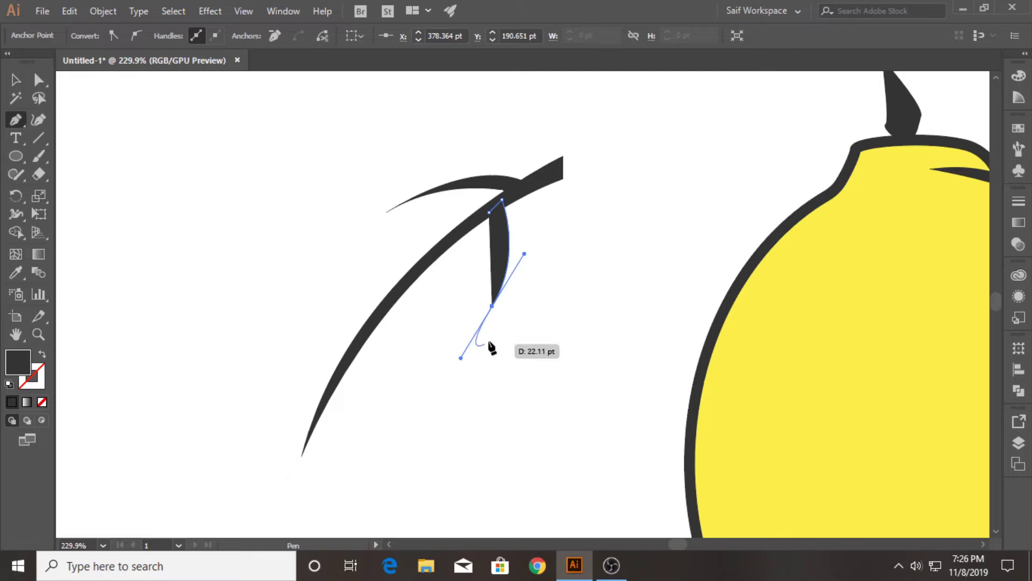
Step: Close the second spike onto the stem and draw a third curving out left
{"action": "left_click", "coordinate": [492, 305]}
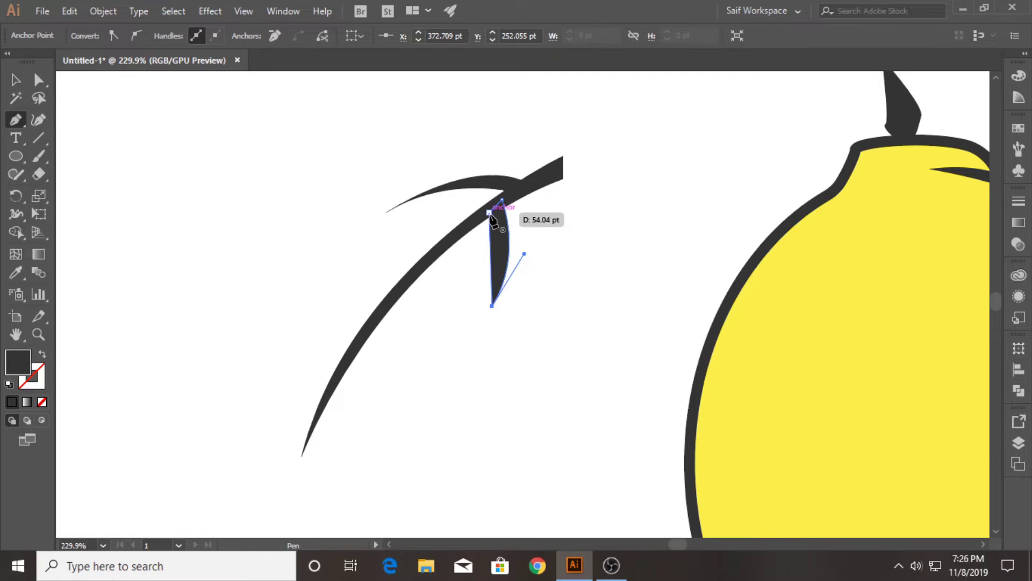
{"action": "left_click", "coordinate": [471, 197]}
{"action": "left_click", "coordinate": [424, 261]}
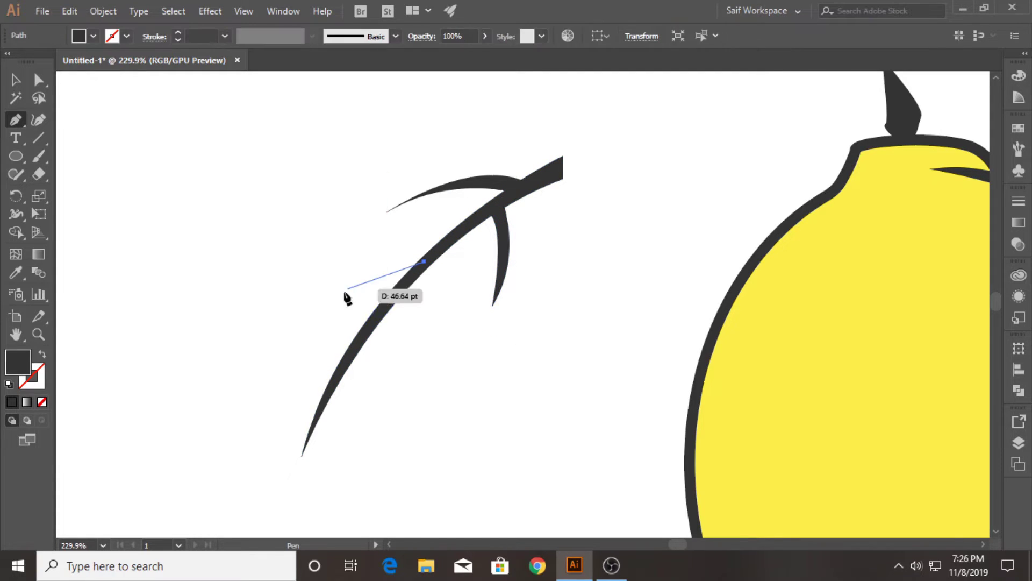
{"action": "left_click_drag", "start_coordinate": [307, 306], "coordinate": [269, 360]}
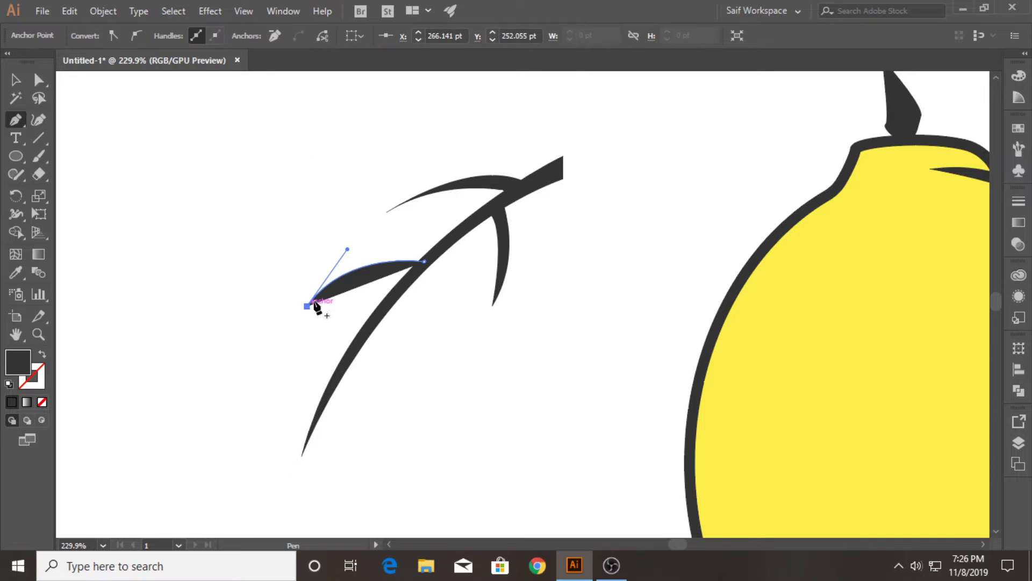
{"action": "left_click_drag", "start_coordinate": [436, 256], "coordinate": [524, 273]}
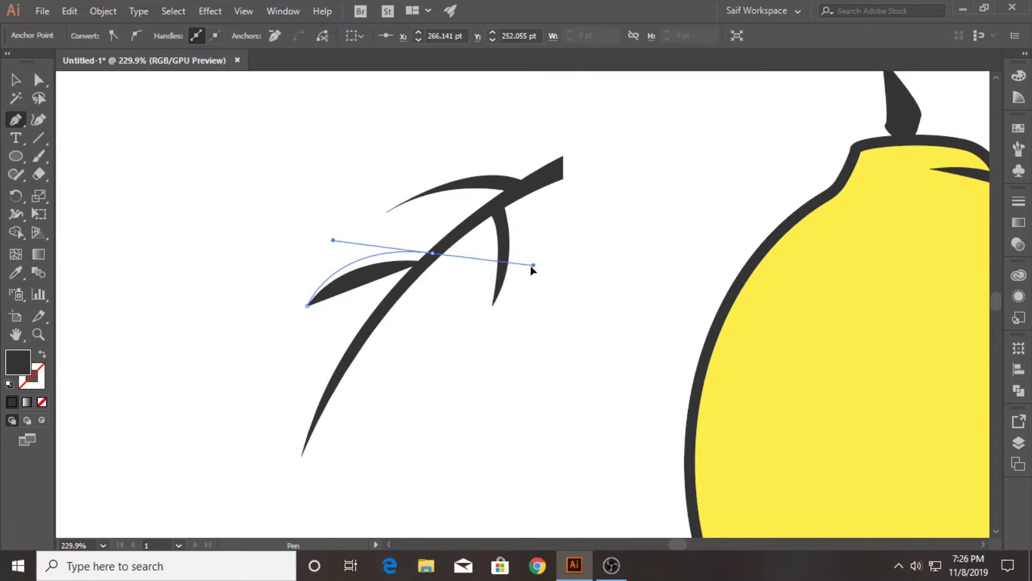
{"action": "left_click_drag", "start_coordinate": [435, 253], "coordinate": [436, 257]}
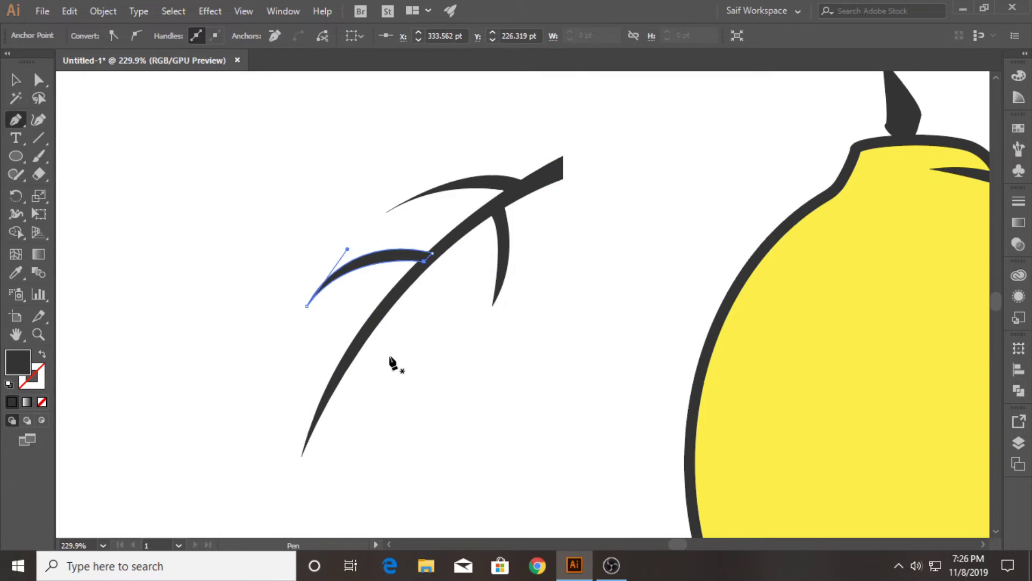
Step: Add a fourth spike curving downward and a fifth spike lower on the stem
{"action": "left_click", "coordinate": [418, 267]}
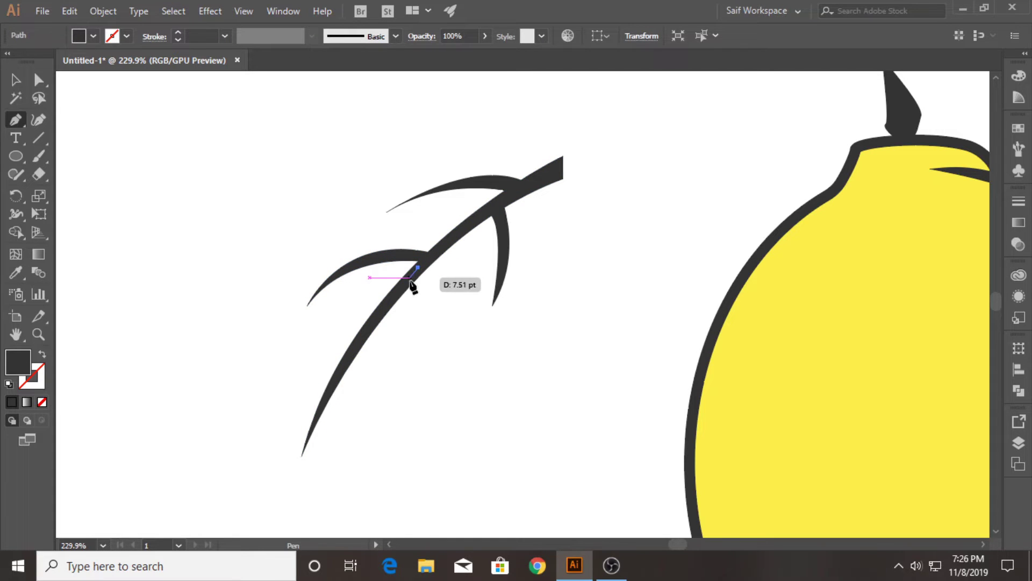
{"action": "left_click_drag", "start_coordinate": [412, 382], "coordinate": [369, 445]}
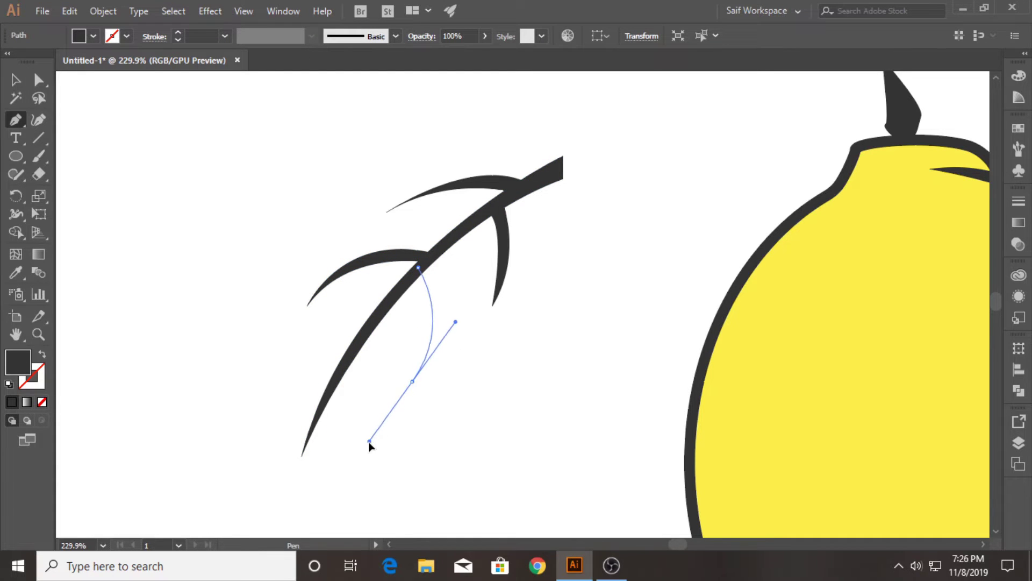
{"action": "left_click_drag", "start_coordinate": [410, 277], "coordinate": [415, 280]}
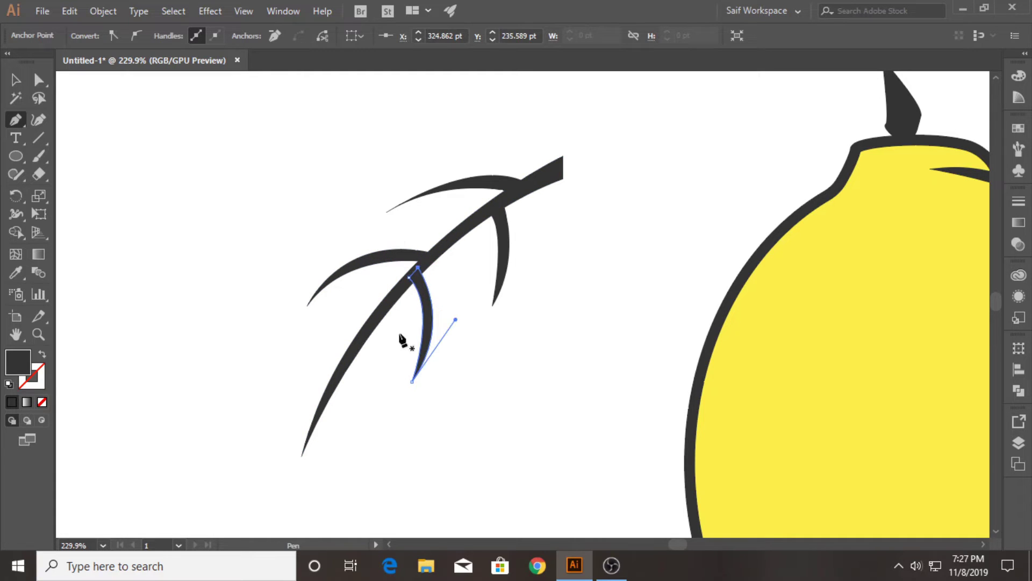
{"action": "left_click", "coordinate": [347, 350]}
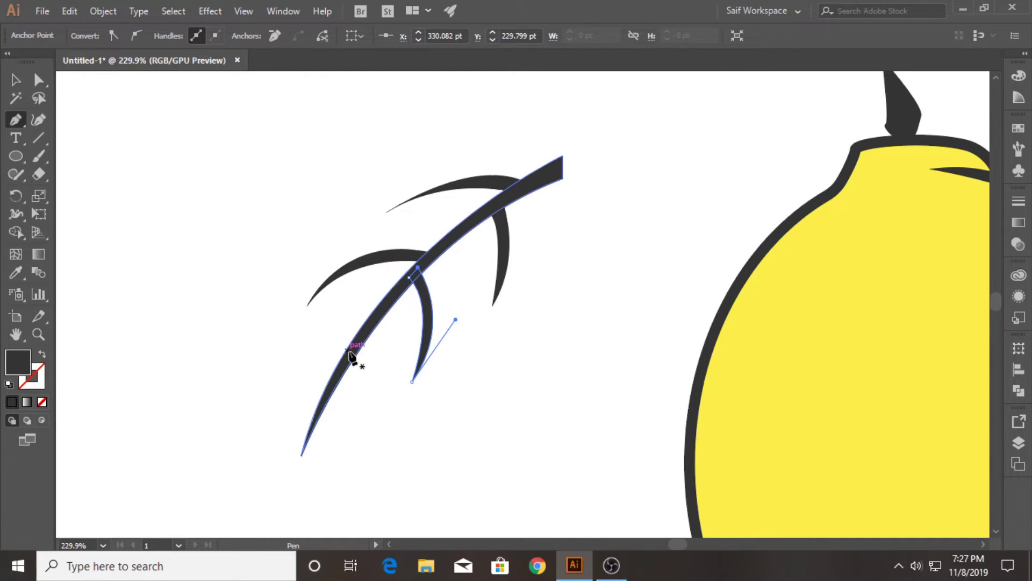
{"action": "left_click_drag", "start_coordinate": [273, 381], "coordinate": [249, 426]}
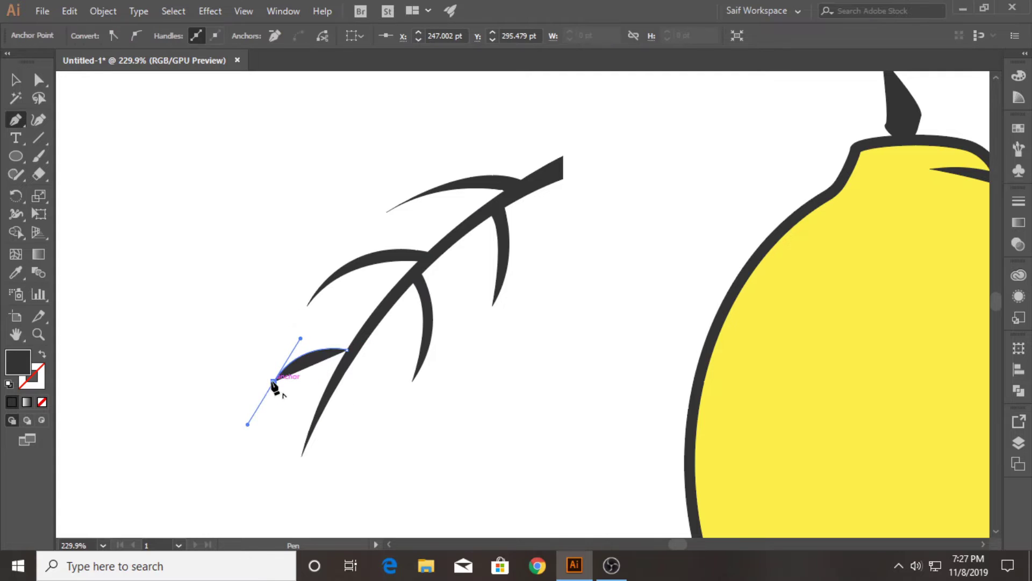
{"action": "left_click_drag", "start_coordinate": [341, 361], "coordinate": [362, 383]}
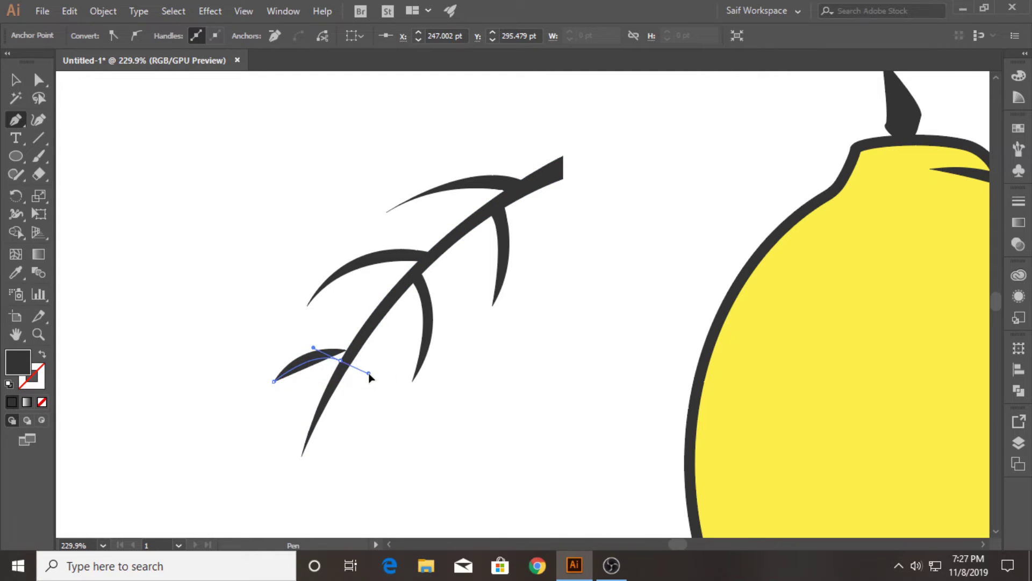
{"action": "left_click", "coordinate": [341, 362]}
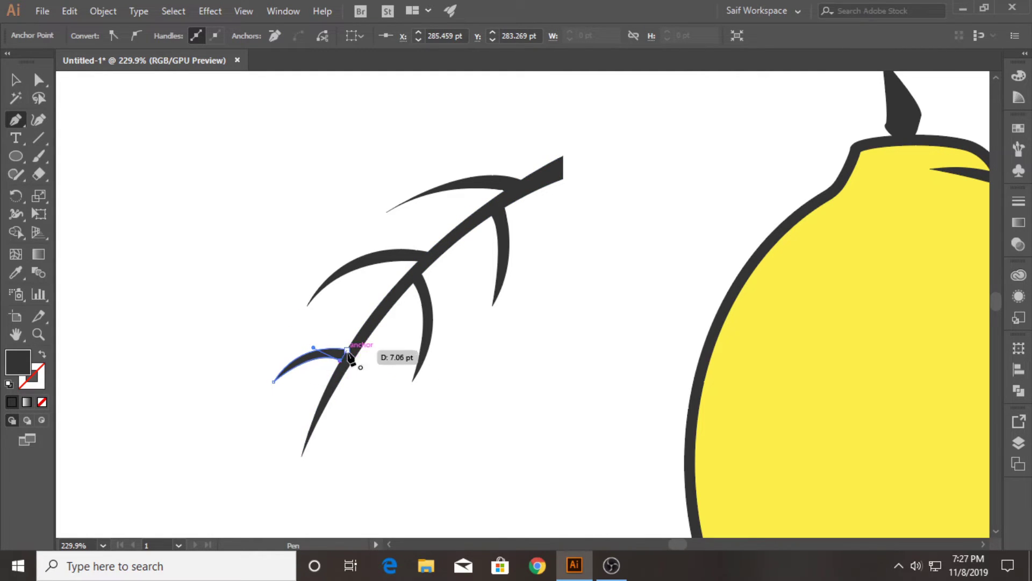
{"action": "left_click_drag", "start_coordinate": [349, 354], "coordinate": [347, 346]}
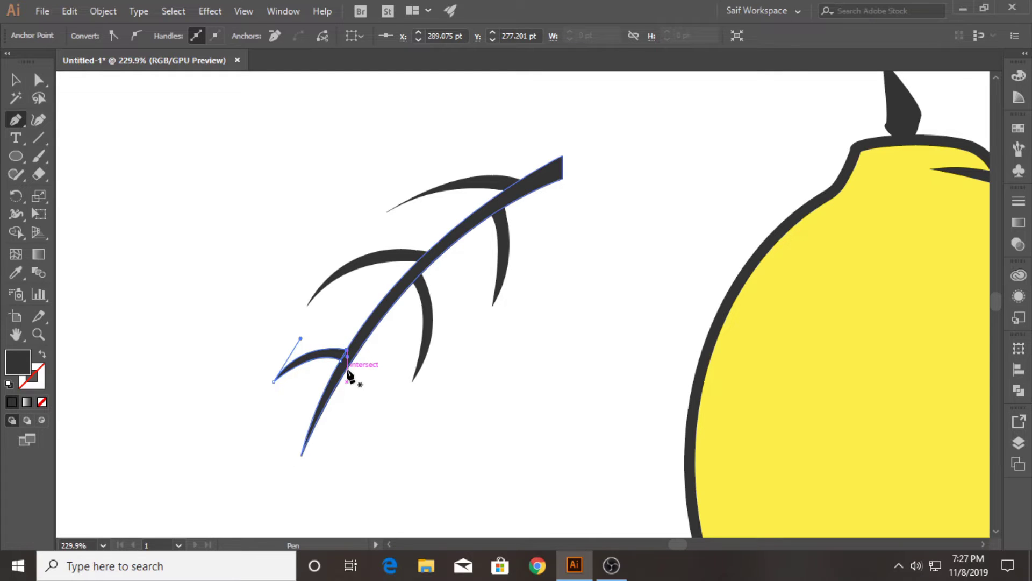
Step: Add a sixth downward spike and a small spike near the stem's bottom, then deselect
{"action": "left_click", "coordinate": [347, 365]}
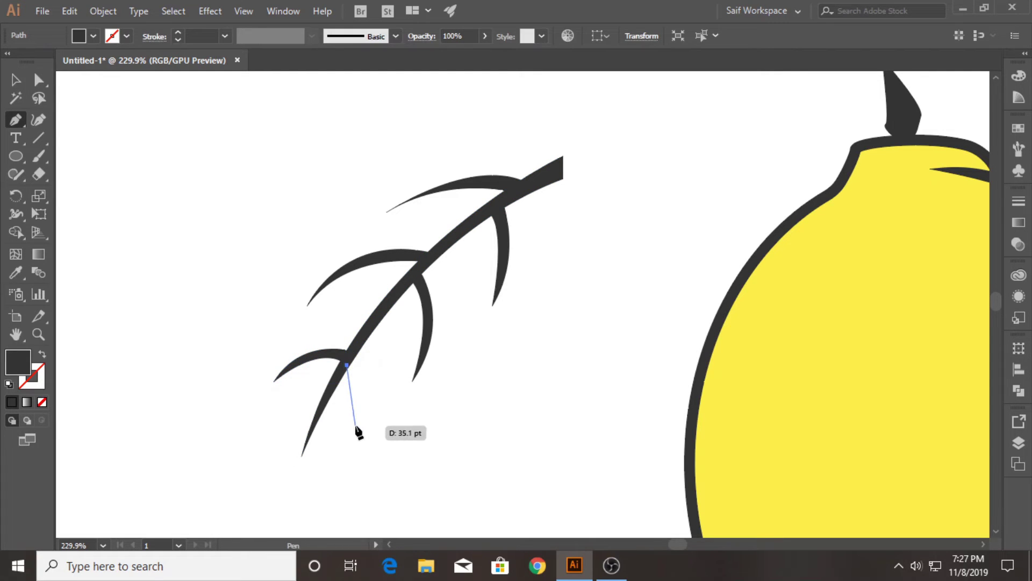
{"action": "left_click_drag", "start_coordinate": [347, 467], "coordinate": [362, 437]}
{"action": "left_click", "coordinate": [359, 426]}
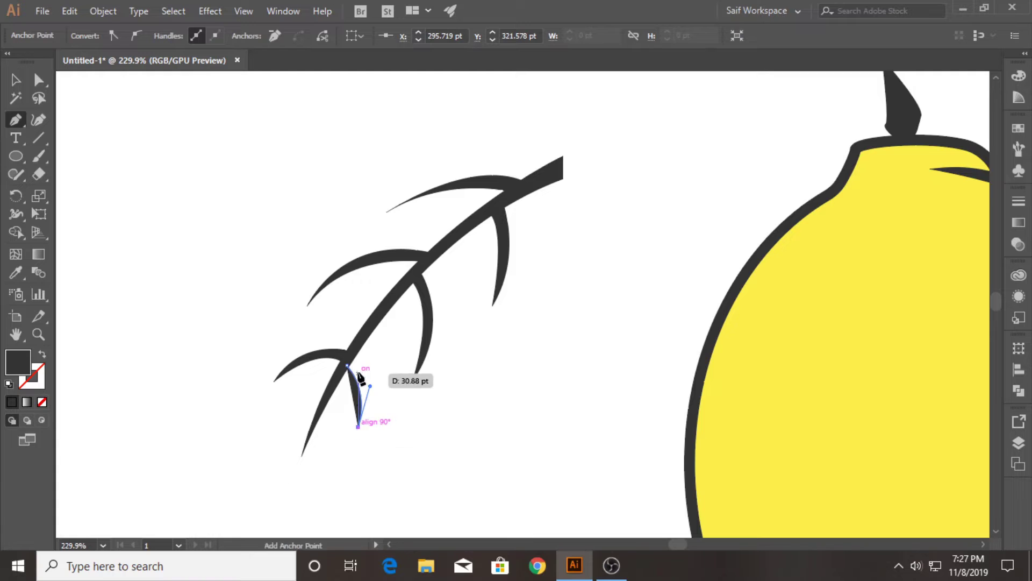
{"action": "left_click_drag", "start_coordinate": [353, 357], "coordinate": [342, 346]}
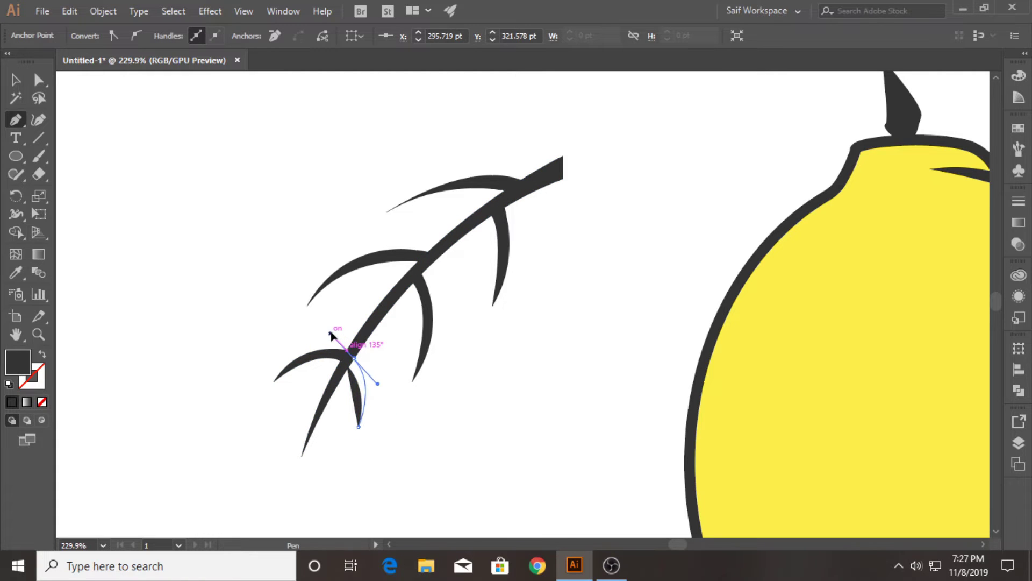
{"action": "left_click_drag", "start_coordinate": [350, 367], "coordinate": [348, 371]}
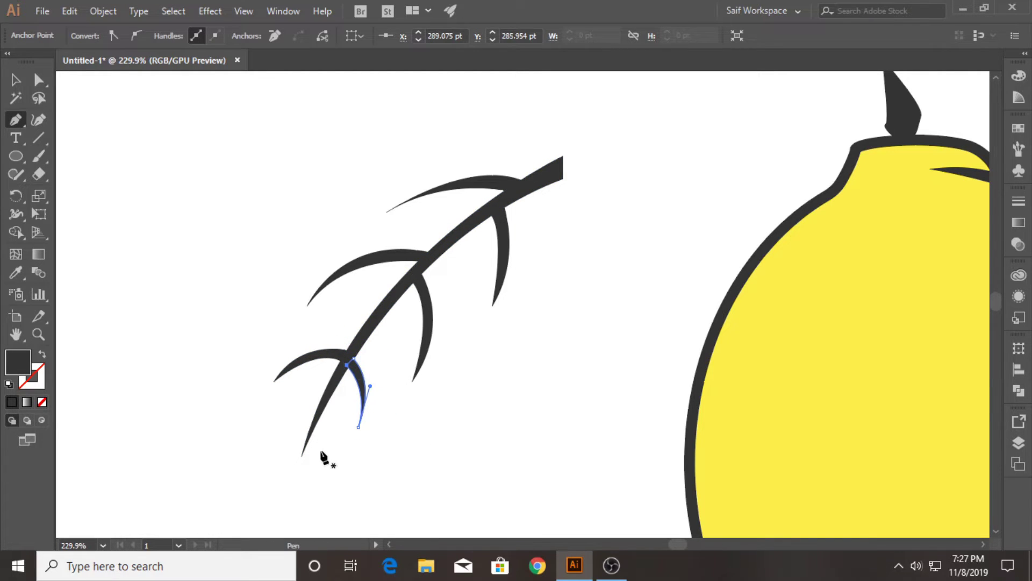
{"action": "mouse_move", "coordinate": [288, 426]}
{"action": "left_mouse_down"}
{"action": "mouse_move", "coordinate": [296, 398]}
{"action": "mouse_move", "coordinate": [315, 405]}
{"action": "mouse_move", "coordinate": [351, 389]}
{"action": "mouse_move", "coordinate": [319, 408]}
{"action": "left_mouse_up"}
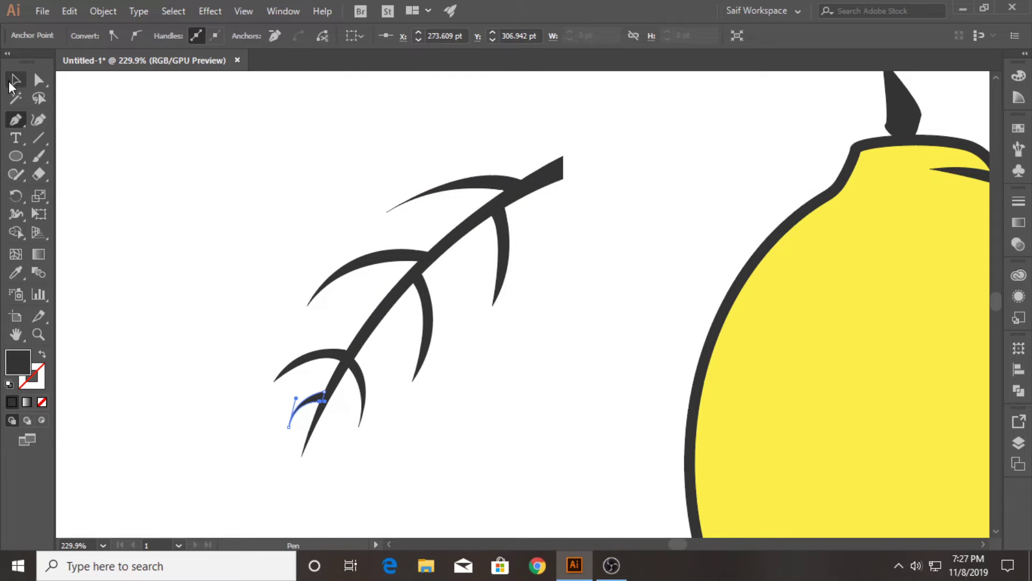
{"action": "left_click", "coordinate": [13, 80]}
{"action": "left_click", "coordinate": [181, 179]}
Step: Try a path from the twig's tip, then zoom out to see the whole artboard
{"action": "left_click", "coordinate": [422, 271], "text": "alt"}
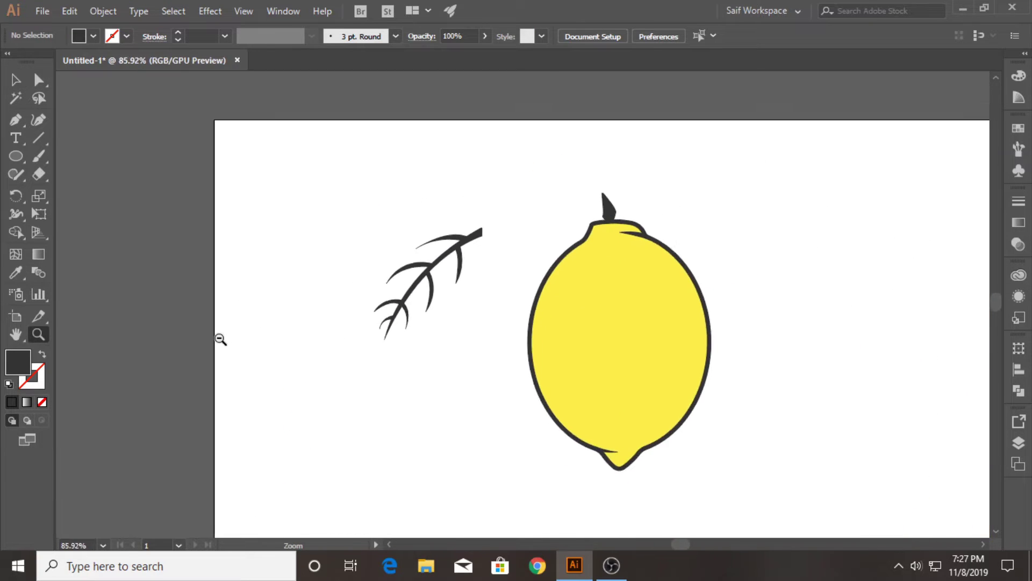
{"action": "left_click", "coordinate": [420, 294]}
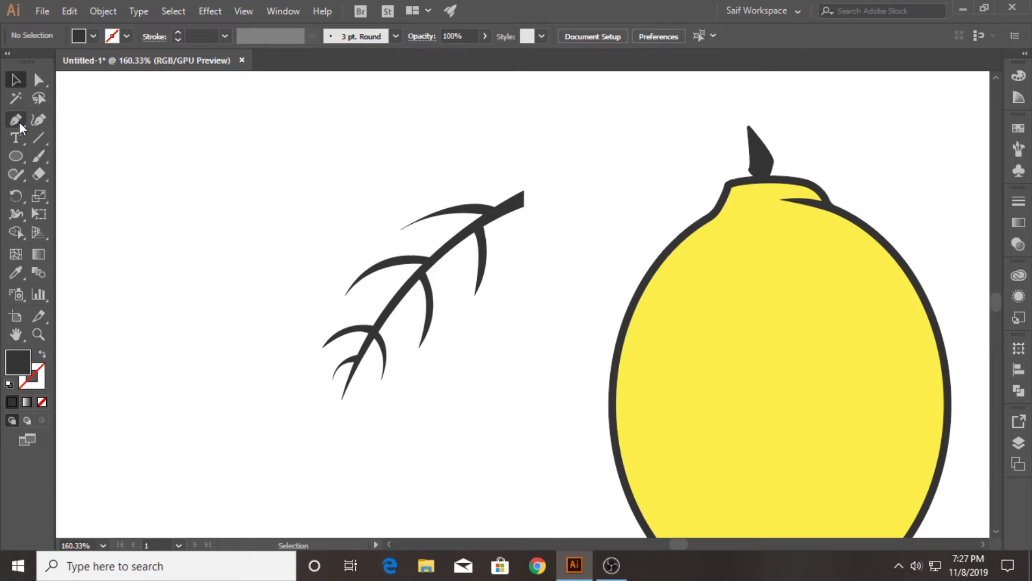
{"action": "left_click", "coordinate": [512, 203]}
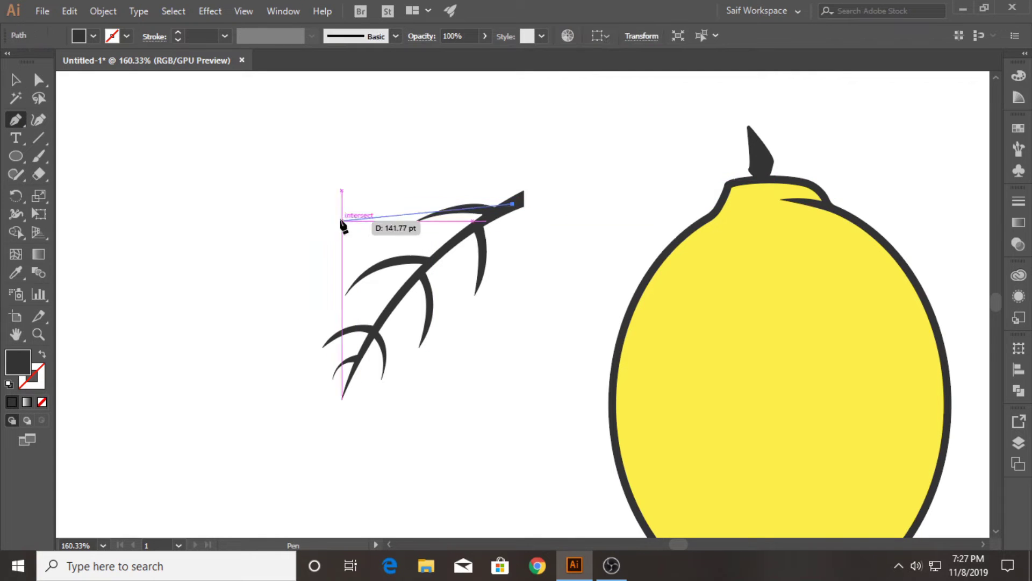
{"action": "scroll", "coordinate": [610, 339], "scroll_direction": "down", "scroll_amount": 3}
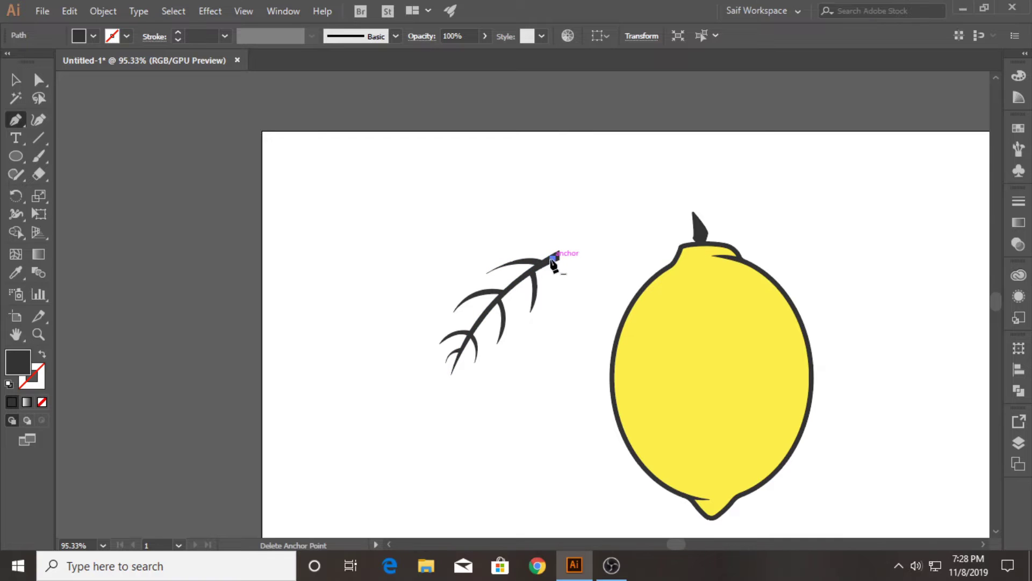
{"action": "left_click", "coordinate": [553, 258]}
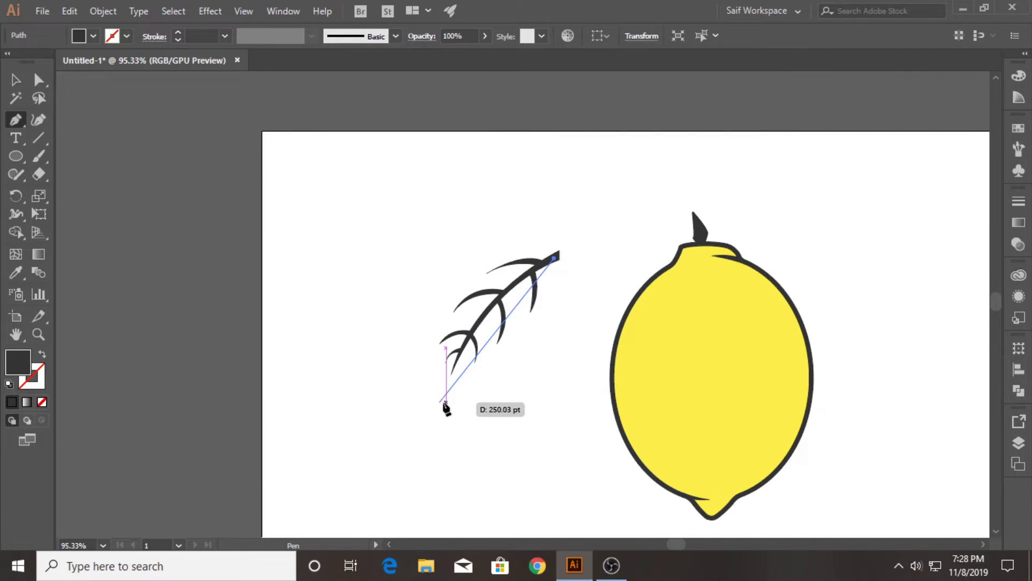
{"action": "mouse_move", "coordinate": [446, 402]}
{"action": "left_mouse_down"}
{"action": "mouse_move", "coordinate": [474, 281]}
{"action": "mouse_move", "coordinate": [469, 258]}
{"action": "left_mouse_up"}
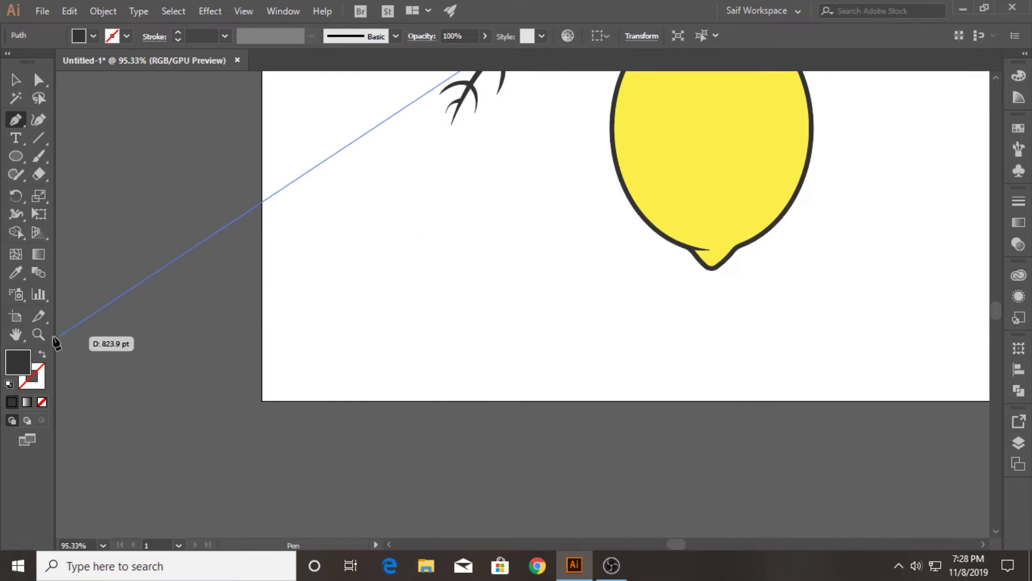
{"action": "left_click", "coordinate": [38, 334]}
{"action": "left_click_drag", "start_coordinate": [548, 165], "coordinate": [441, 169]}
Step: Pen-draw a closed pointed leaf outline from the branch tip to a curved bottom point
{"action": "key", "text": "p"}
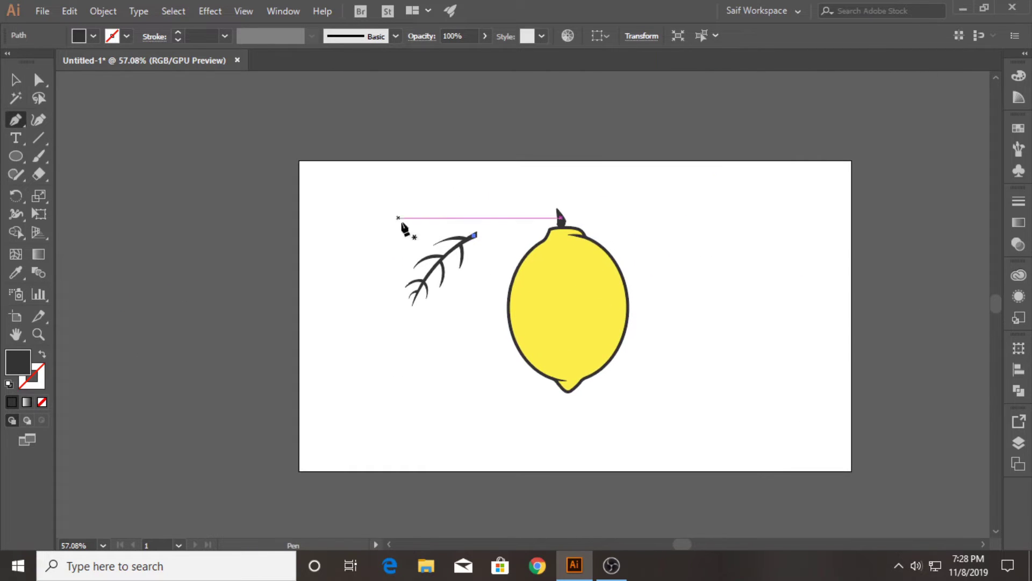
{"action": "key", "text": "ctrl+shift+a"}
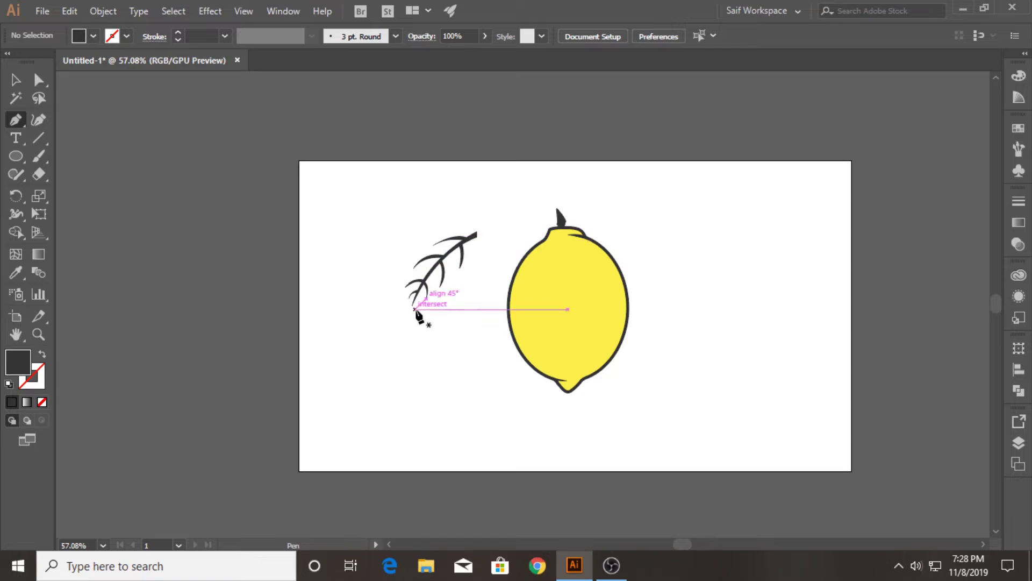
{"action": "left_click", "coordinate": [476, 236]}
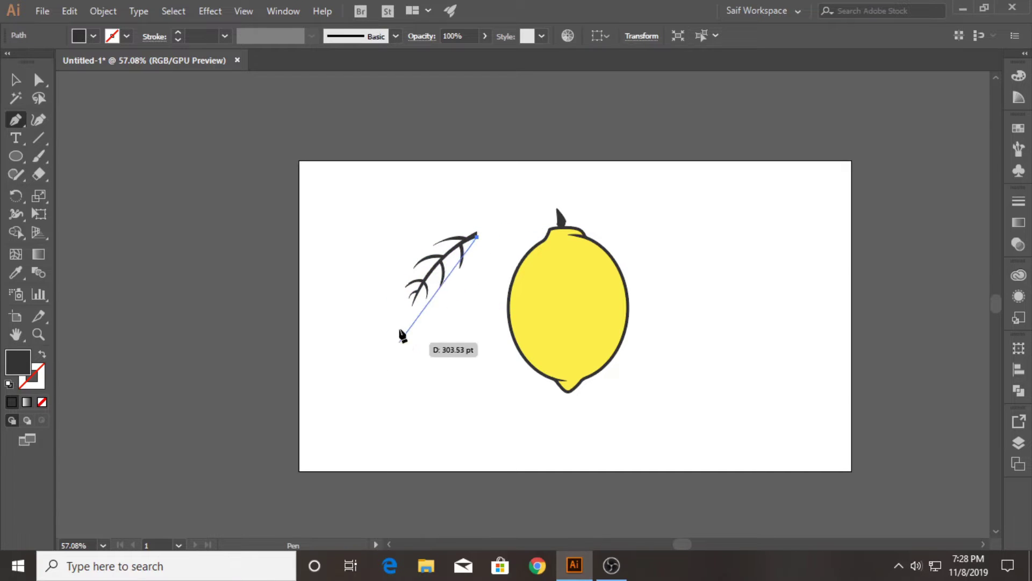
{"action": "left_click_drag", "start_coordinate": [410, 315], "coordinate": [427, 446]}
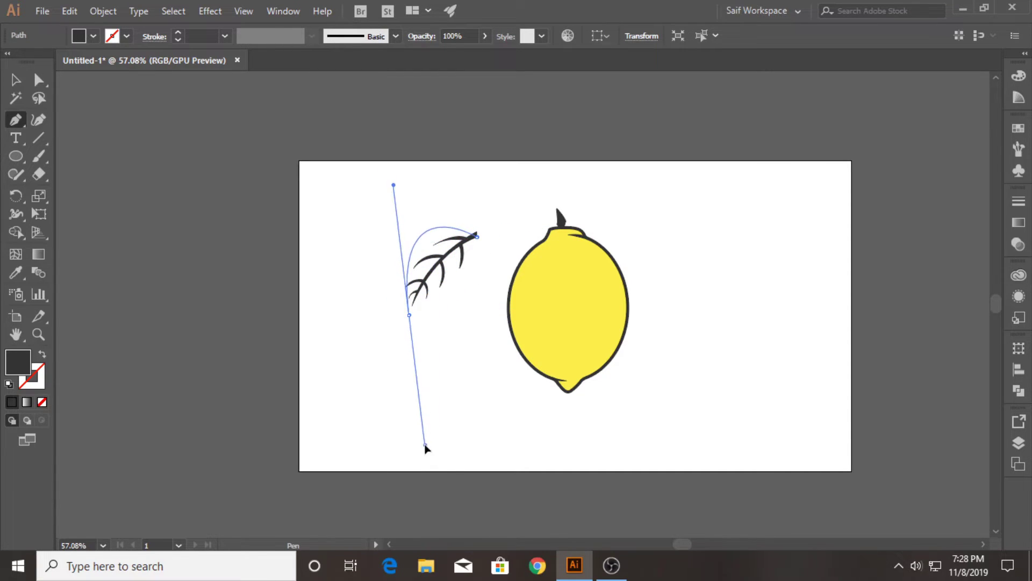
{"action": "key", "text": "ctrl+z"}
{"action": "left_click_drag", "start_coordinate": [402, 324], "coordinate": [421, 458]}
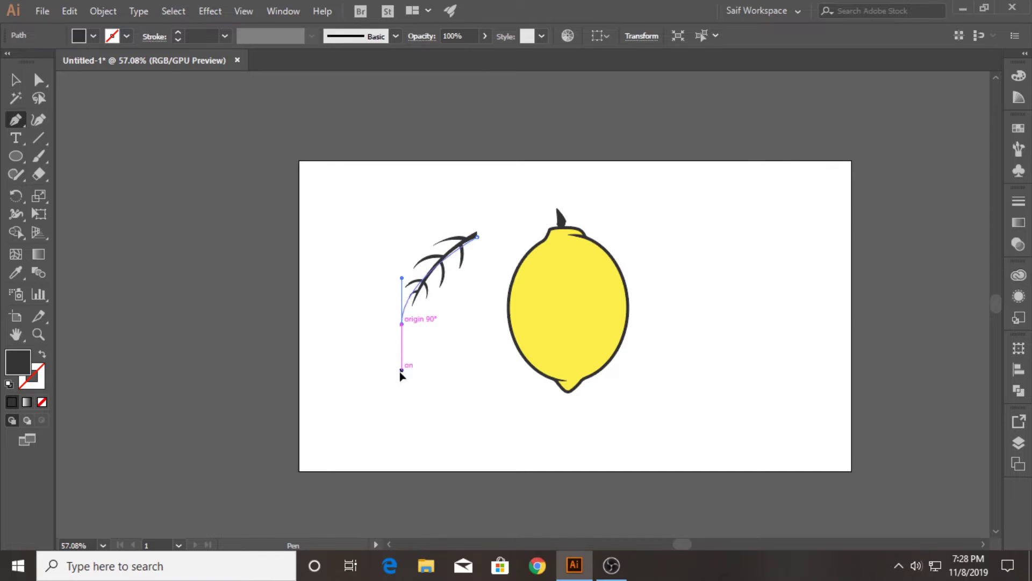
{"action": "left_click", "coordinate": [402, 325]}
{"action": "left_click_drag", "start_coordinate": [478, 237], "coordinate": [467, 186]}
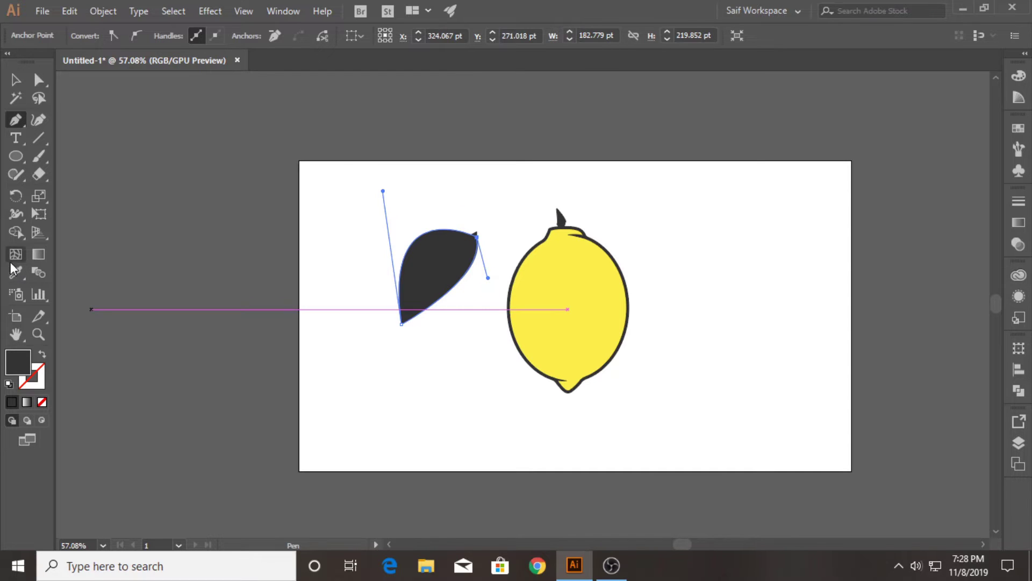
{"action": "left_click", "coordinate": [477, 237]}
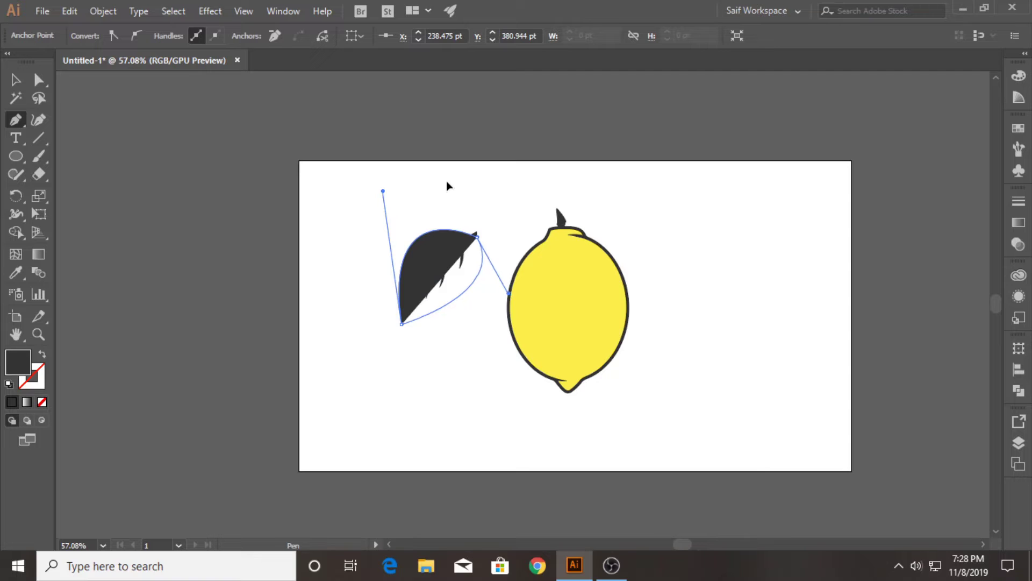
Step: Zoom in around the leaf and lemon and select the leaf's tip anchor
{"action": "left_click", "coordinate": [39, 334]}
{"action": "left_click_drag", "start_coordinate": [489, 292], "coordinate": [682, 240]}
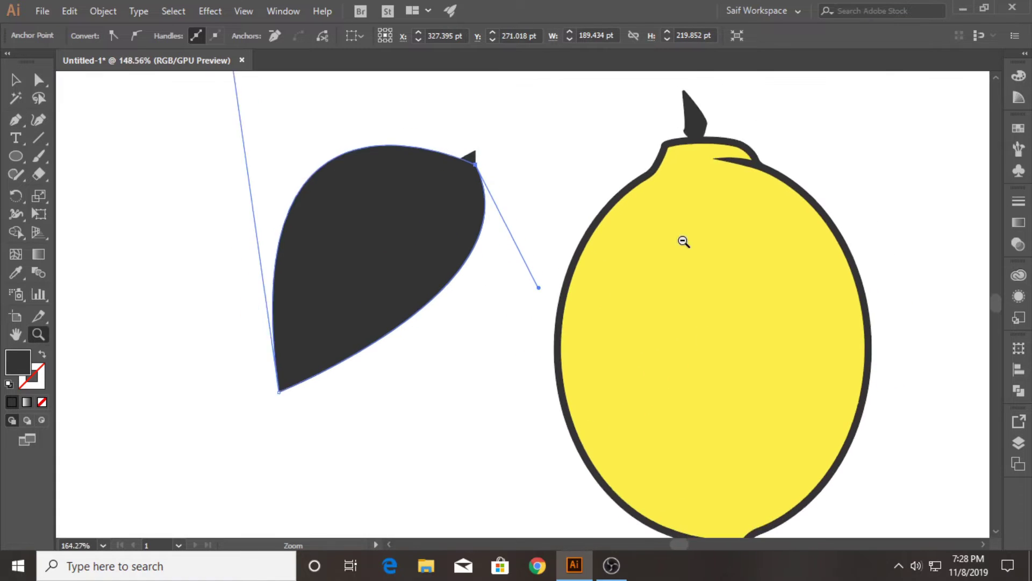
{"action": "left_click", "coordinate": [21, 82]}
{"action": "left_click", "coordinate": [461, 185]}
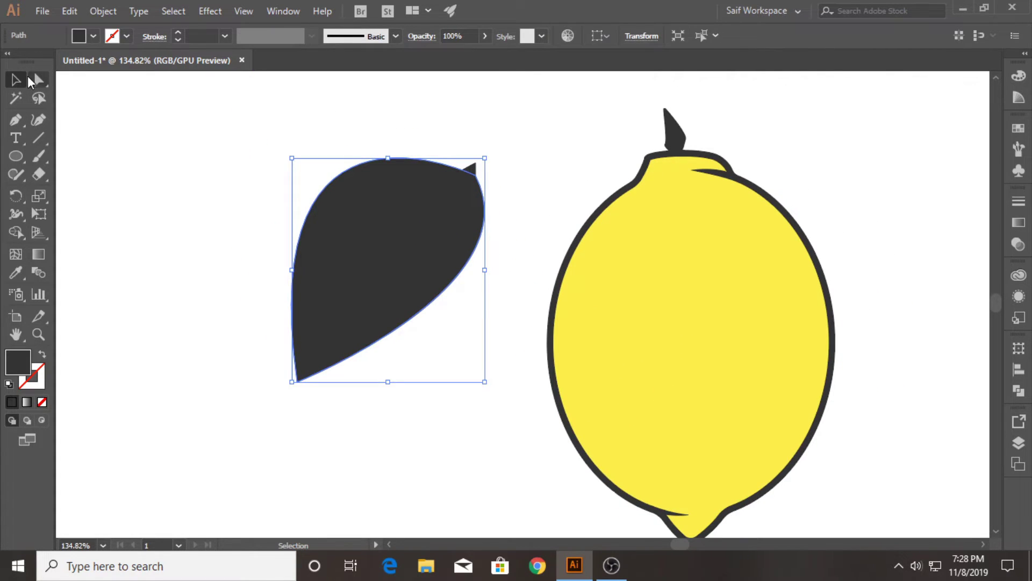
{"action": "left_click", "coordinate": [35, 80]}
{"action": "left_click", "coordinate": [474, 175]}
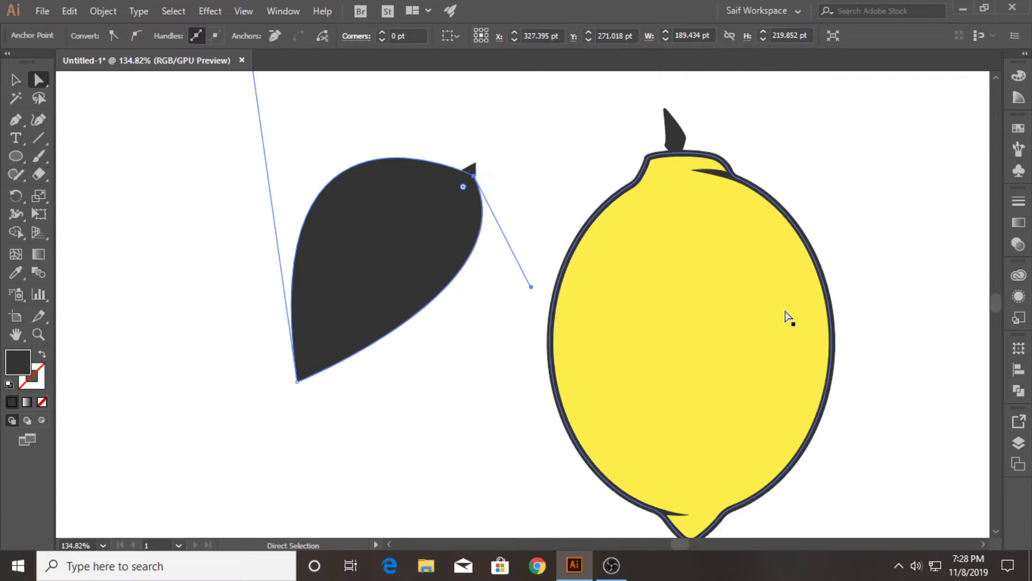
{"action": "left_click", "coordinate": [505, 182]}
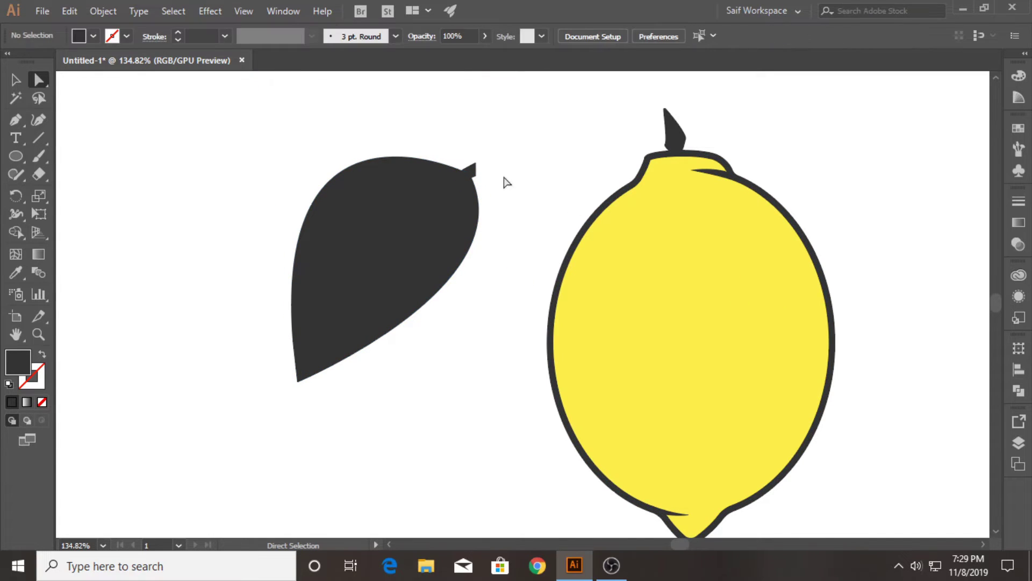
{"action": "left_click", "coordinate": [471, 172]}
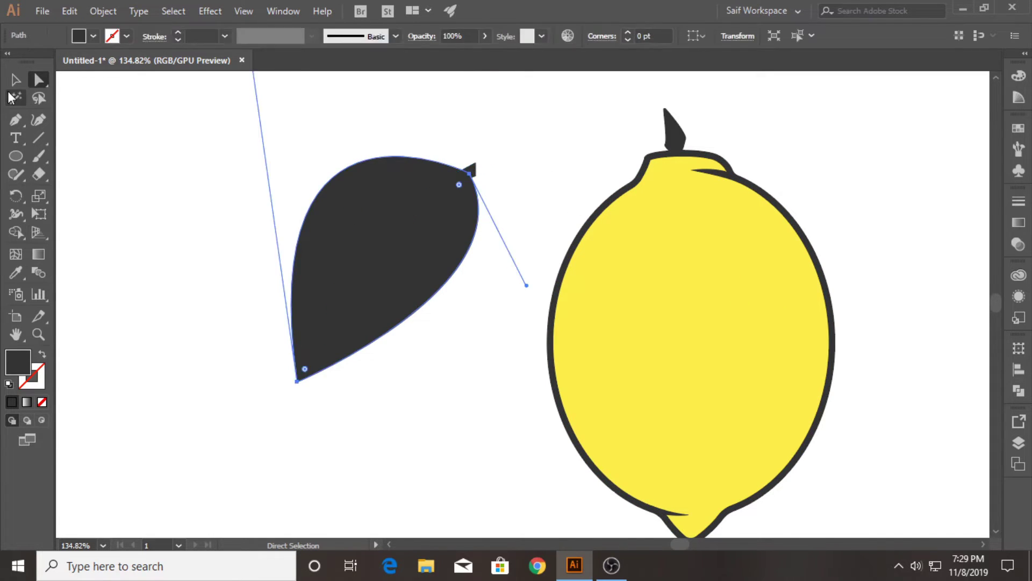
Step: Fill the leaf green from the swatches and send it backward behind the veins
{"action": "left_click", "coordinate": [16, 79]}
{"action": "left_click", "coordinate": [93, 36]}
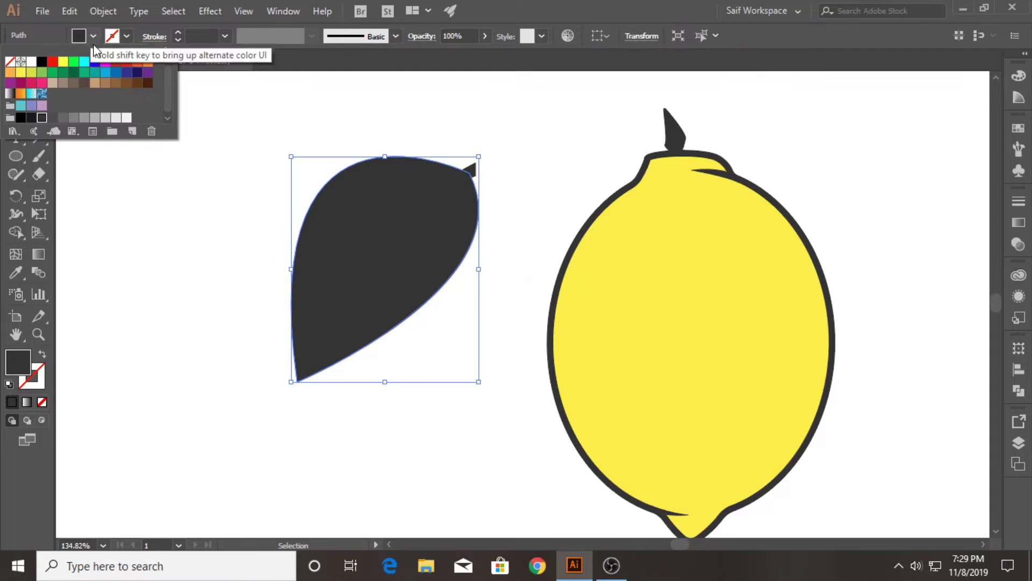
{"action": "left_click", "coordinate": [56, 75]}
{"action": "left_click", "coordinate": [150, 197]}
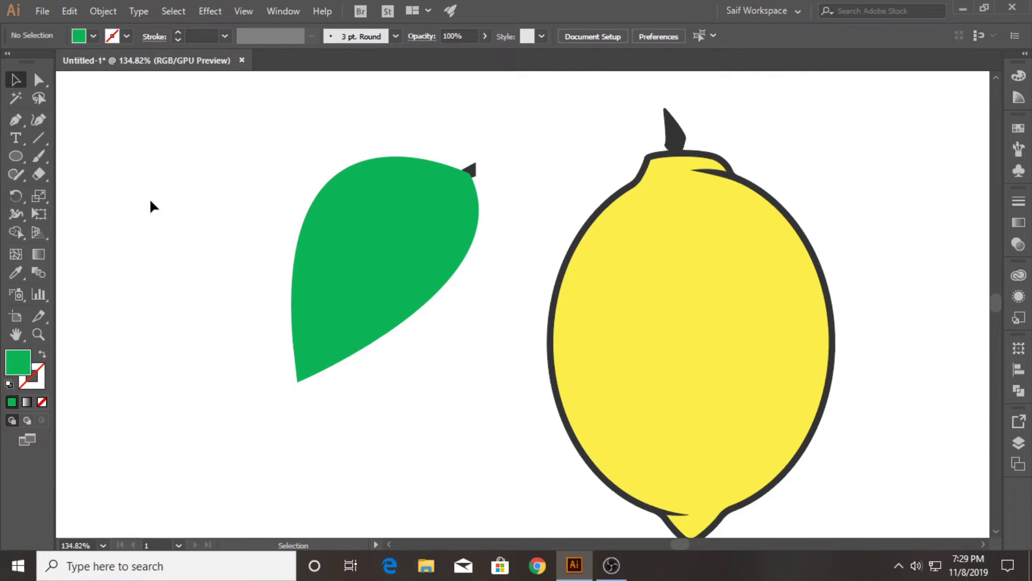
{"action": "left_click", "coordinate": [350, 220]}
{"action": "key", "text": "ctrl+shift+bracketleft"}
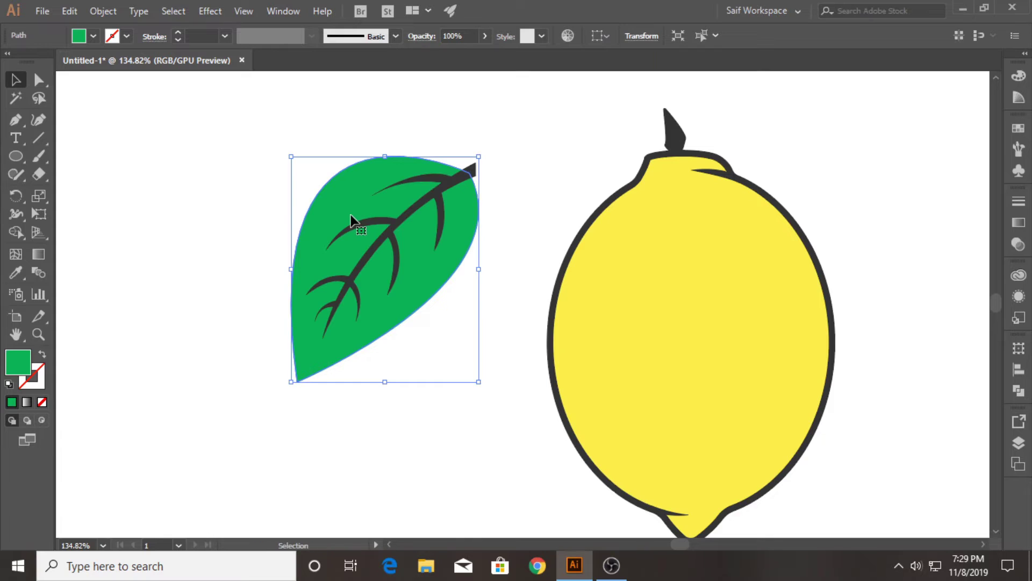
Step: Lengthen the leaf's midrib past its tip to form a stem
{"action": "left_click", "coordinate": [213, 171]}
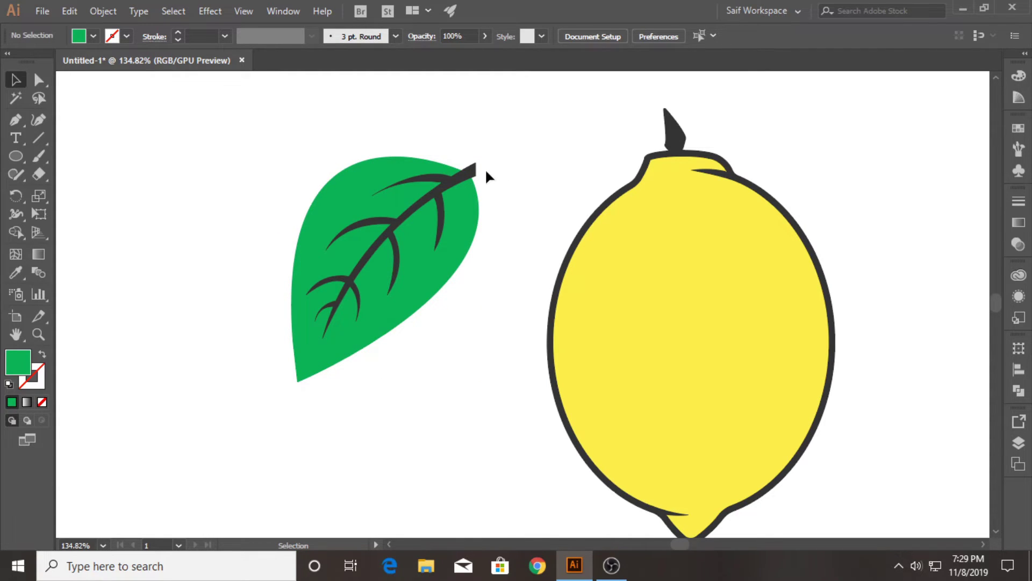
{"action": "left_click_drag", "start_coordinate": [488, 320], "coordinate": [489, 321]}
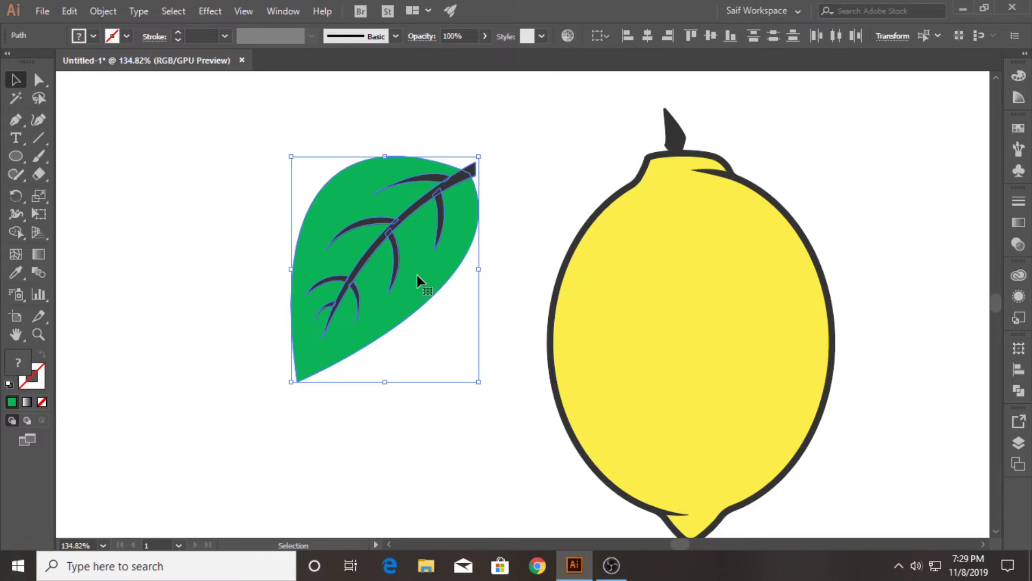
{"action": "left_click", "coordinate": [417, 275], "text": "shift"}
{"action": "left_click_drag", "start_coordinate": [479, 156], "coordinate": [507, 141]}
{"action": "left_click", "coordinate": [479, 160]}
{"action": "left_click", "coordinate": [473, 177]}
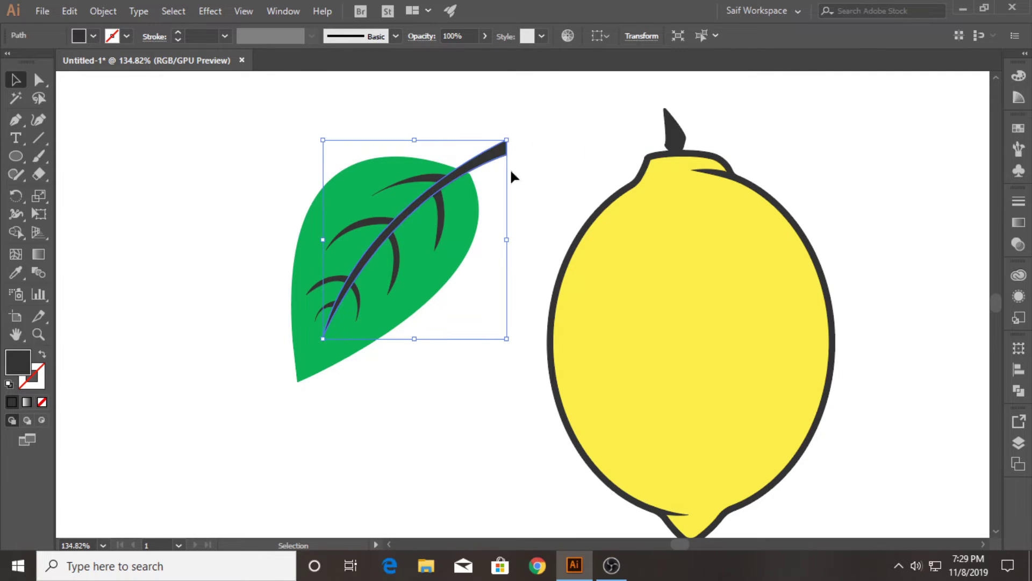
{"action": "left_click", "coordinate": [527, 178]}
Step: Give the green leaf a 6 px dark outline
{"action": "left_click", "coordinate": [344, 182]}
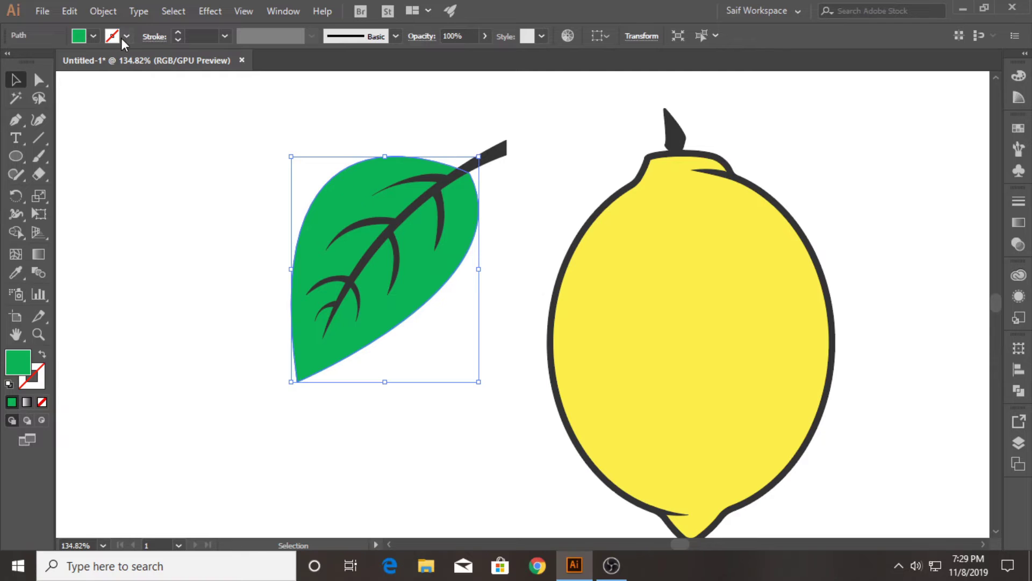
{"action": "left_click", "coordinate": [224, 36]}
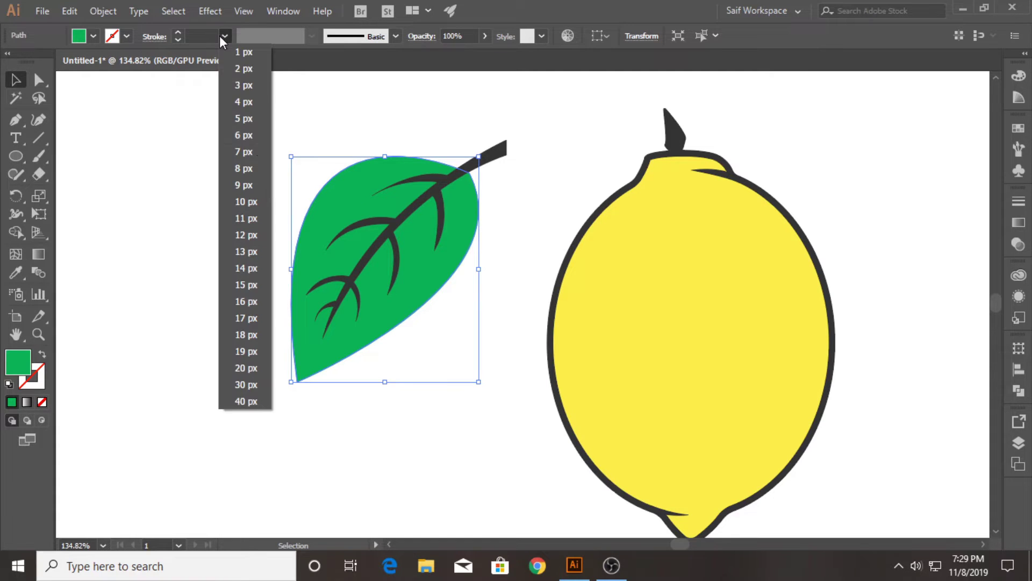
{"action": "left_click", "coordinate": [244, 136]}
{"action": "left_click", "coordinate": [214, 215]}
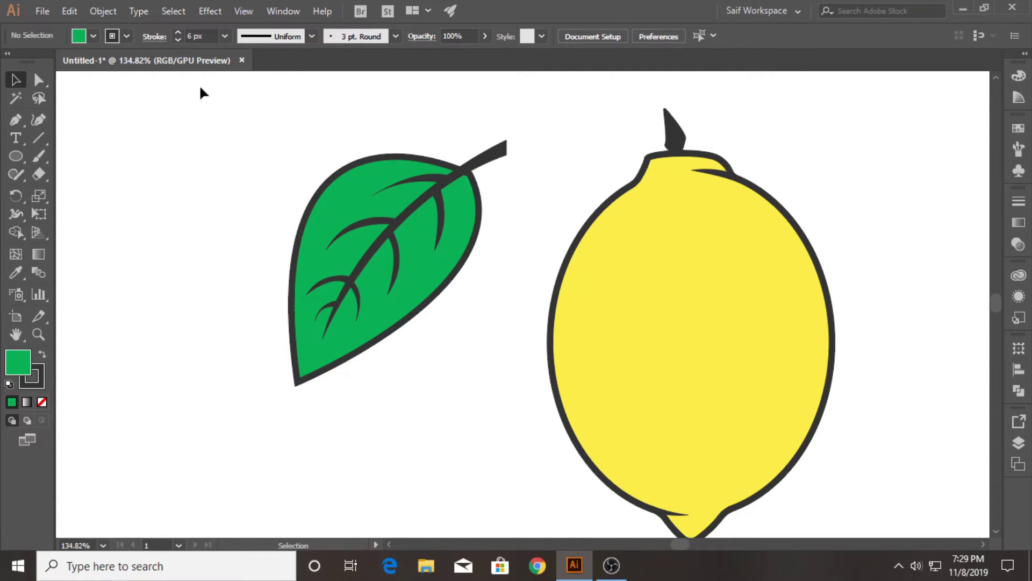
{"action": "key", "text": "ctrl+z"}
Step: Alt-drag the leaf to place a copy further left
{"action": "left_click", "coordinate": [93, 36]}
{"action": "left_click", "coordinate": [248, 139]}
{"action": "left_click", "coordinate": [498, 150]}
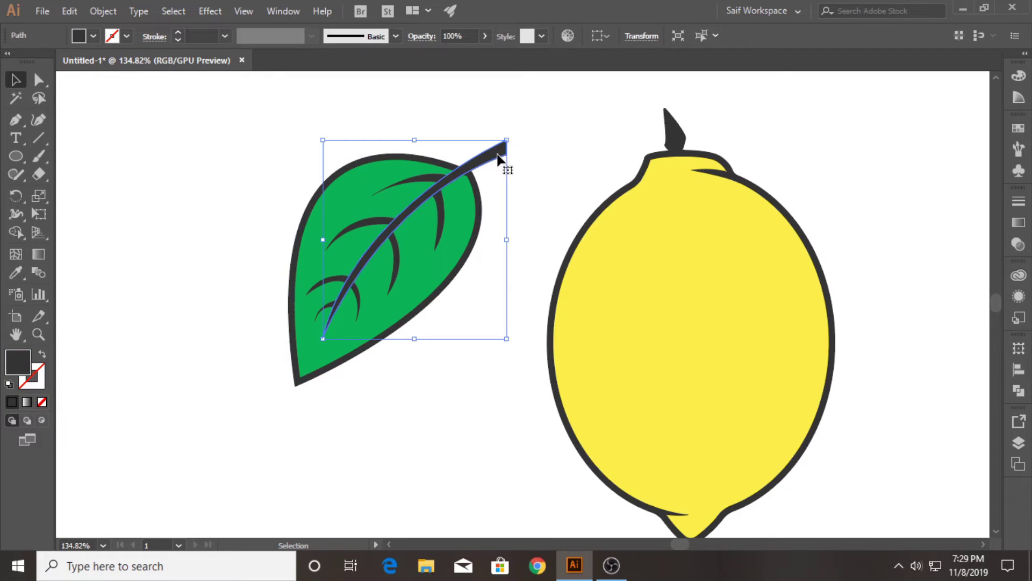
{"action": "left_click", "coordinate": [465, 121]}
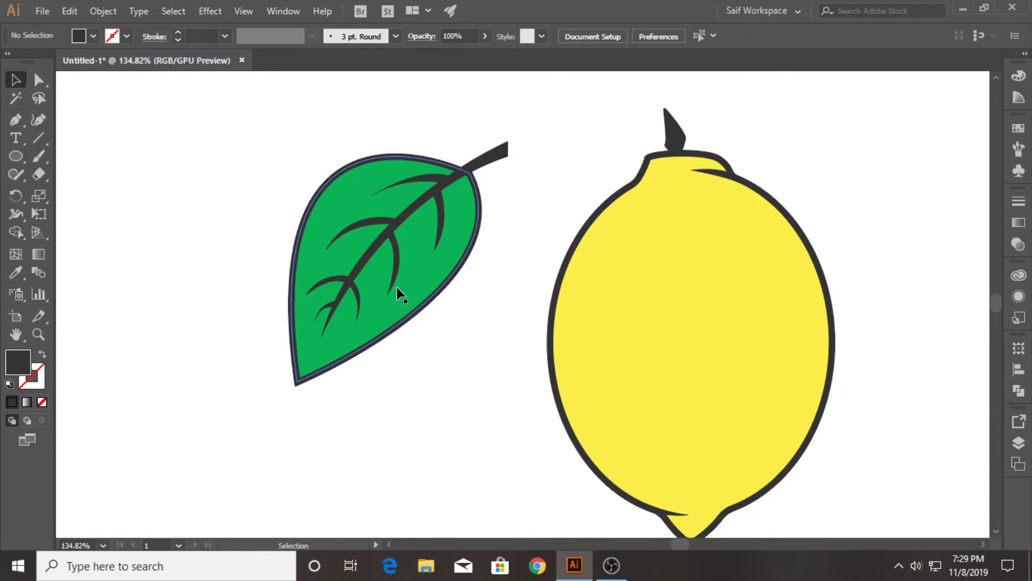
{"action": "left_click_drag", "start_coordinate": [399, 295], "coordinate": [196, 300]}
Step: Cut the leaf copy down to its left half using a pencil cutting path and Shape Builder
{"action": "left_click", "coordinate": [11, 123]}
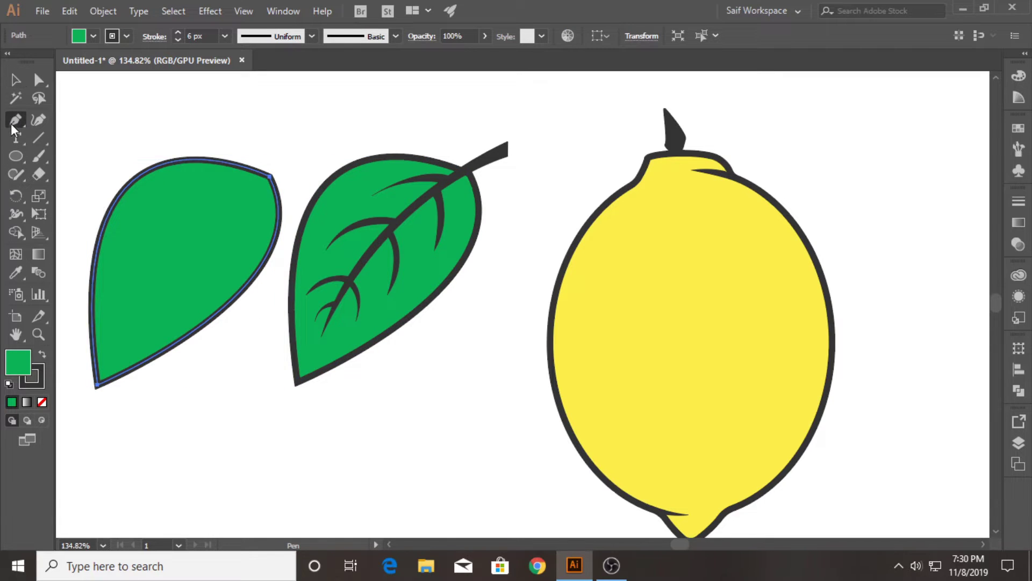
{"action": "left_click", "coordinate": [92, 407]}
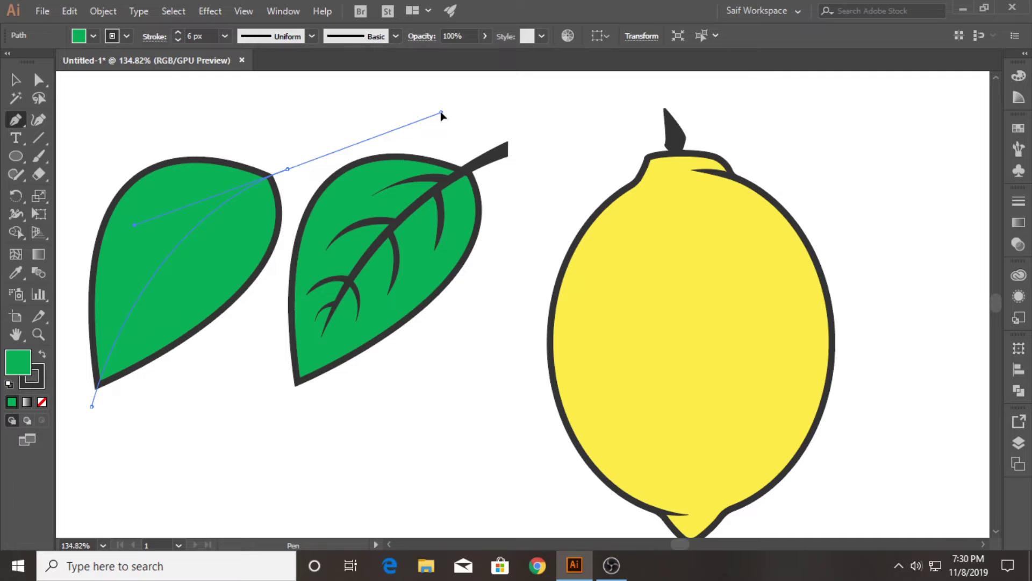
{"action": "left_click_drag", "start_coordinate": [80, 139], "coordinate": [219, 162]}
{"action": "left_click", "coordinate": [214, 163]}
{"action": "left_click_drag", "start_coordinate": [148, 279], "coordinate": [172, 464]}
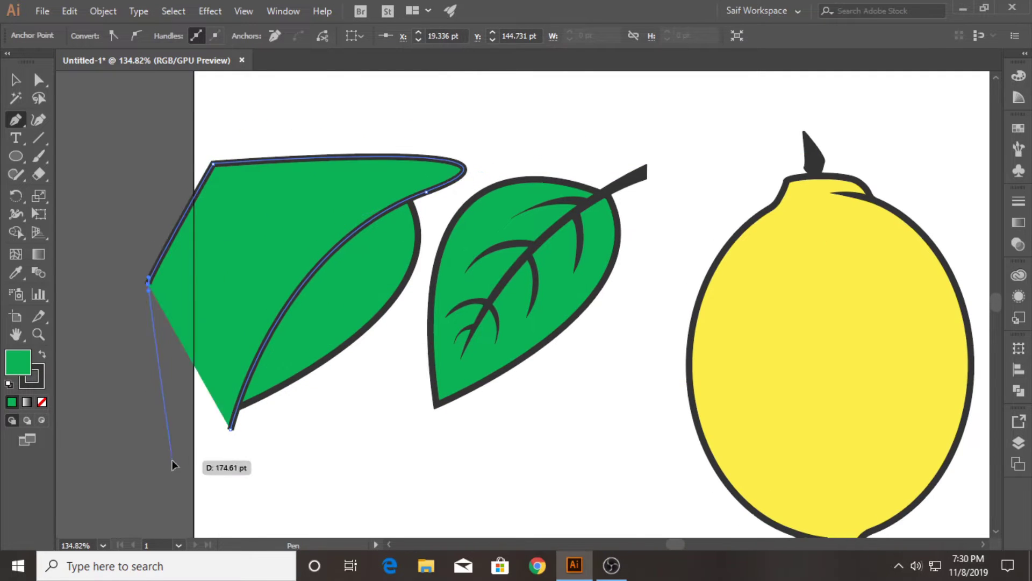
{"action": "left_click", "coordinate": [172, 461]}
{"action": "left_click", "coordinate": [230, 428]}
{"action": "key", "text": "v"}
{"action": "left_click", "coordinate": [302, 324]}
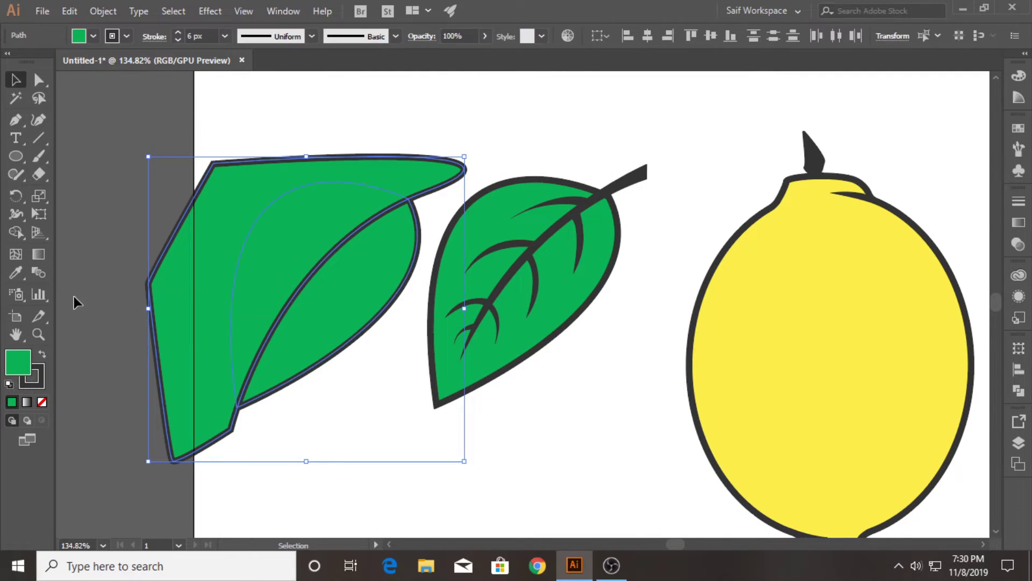
{"action": "key", "text": "shift+m"}
{"action": "left_click", "coordinate": [221, 224], "text": "alt"}
{"action": "left_click", "coordinate": [355, 295], "text": "alt"}
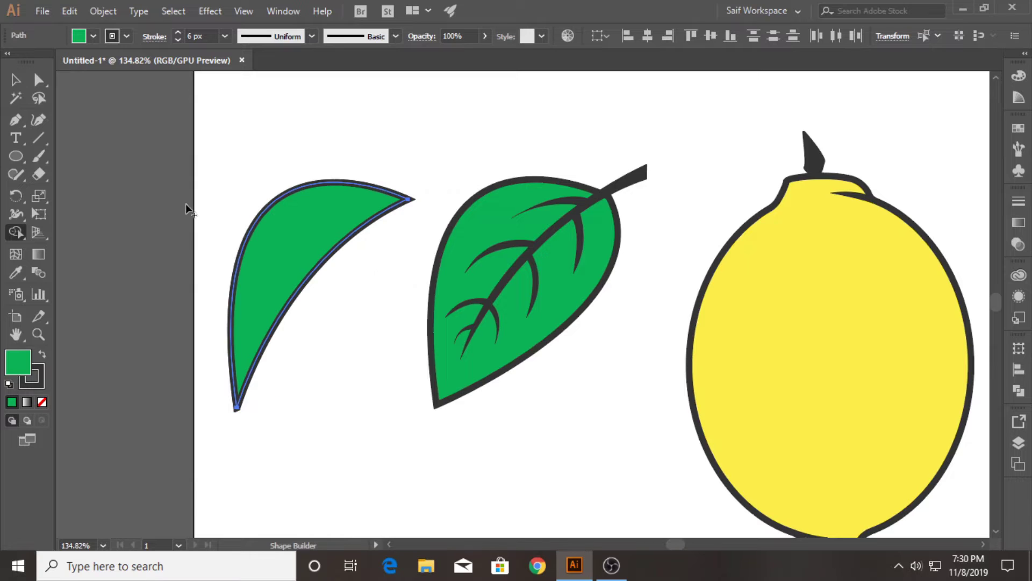
Step: Fill the half-leaf shape with darker green and remove its outline
{"action": "key", "text": "v"}
{"action": "left_click", "coordinate": [93, 36]}
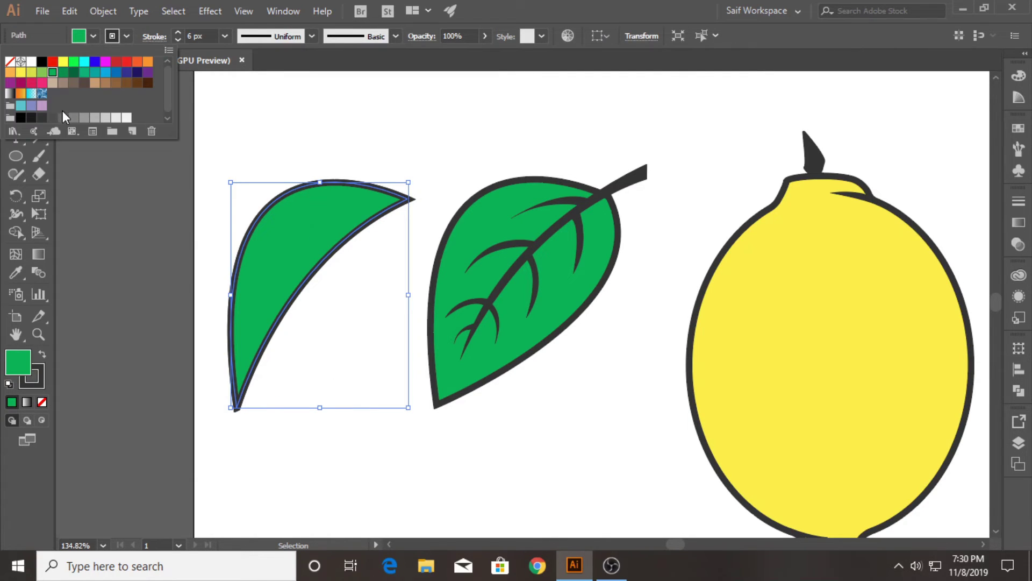
{"action": "left_click", "coordinate": [63, 74]}
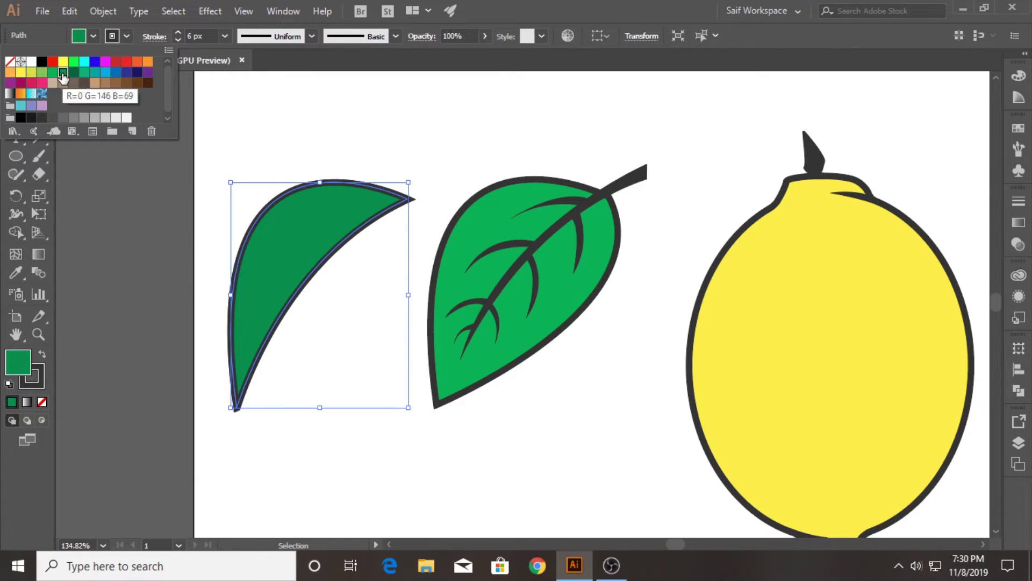
{"action": "left_click", "coordinate": [93, 37]}
{"action": "left_click", "coordinate": [126, 36]}
{"action": "left_click", "coordinate": [11, 65]}
{"action": "left_click", "coordinate": [315, 141]}
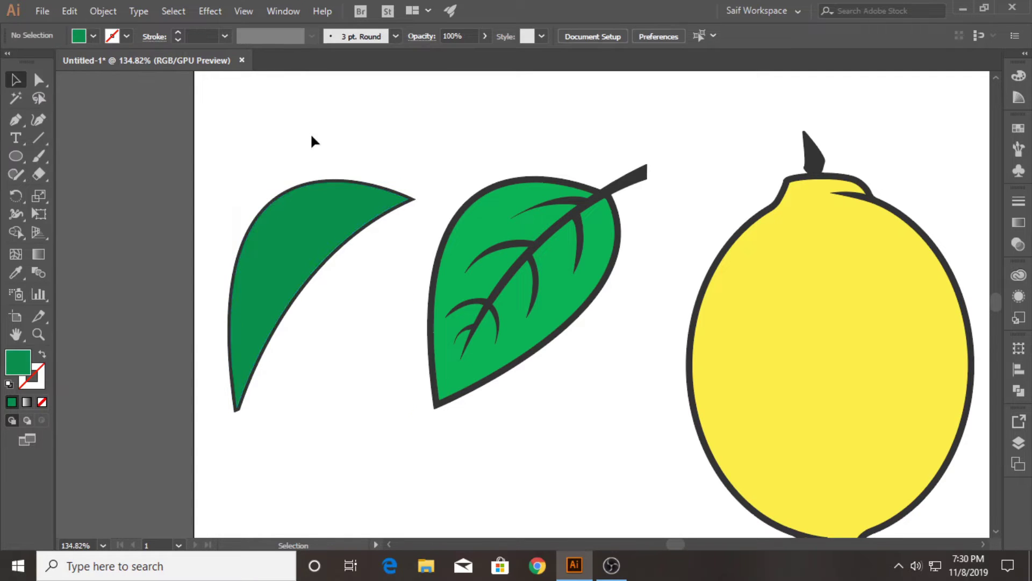
Step: Place the dark green half over the outlined leaf's left side and delete the leftover copy
{"action": "left_click", "coordinate": [307, 208]}
{"action": "left_click_drag", "start_coordinate": [309, 202], "coordinate": [406, 172]}
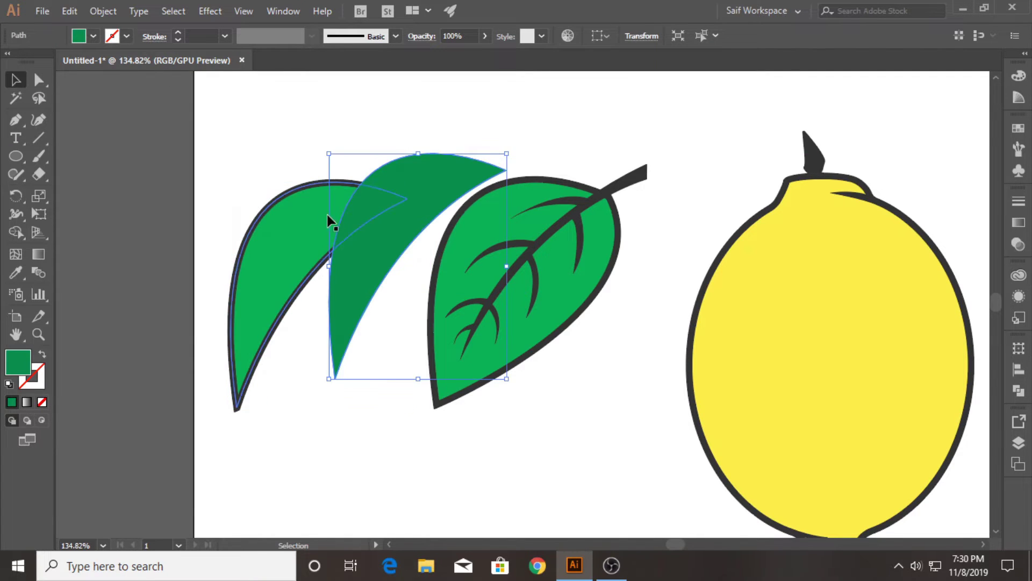
{"action": "left_click", "coordinate": [316, 219]}
{"action": "key", "text": "Delete"}
{"action": "left_click", "coordinate": [395, 199]}
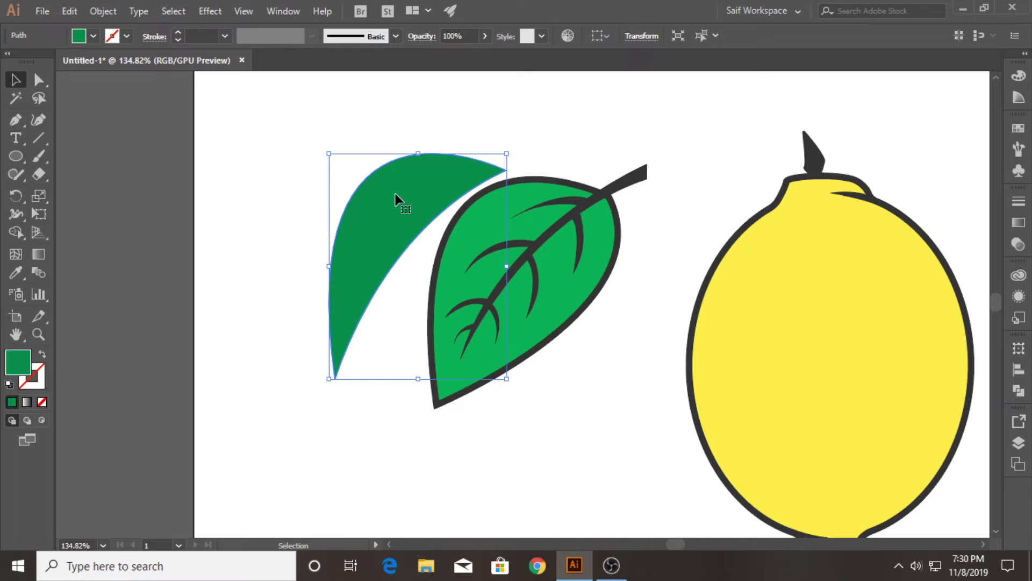
{"action": "left_click_drag", "start_coordinate": [395, 199], "coordinate": [495, 217]}
Step: Align the leaf's stroke to the outside and bring the outline and veins in front
{"action": "left_click", "coordinate": [541, 270]}
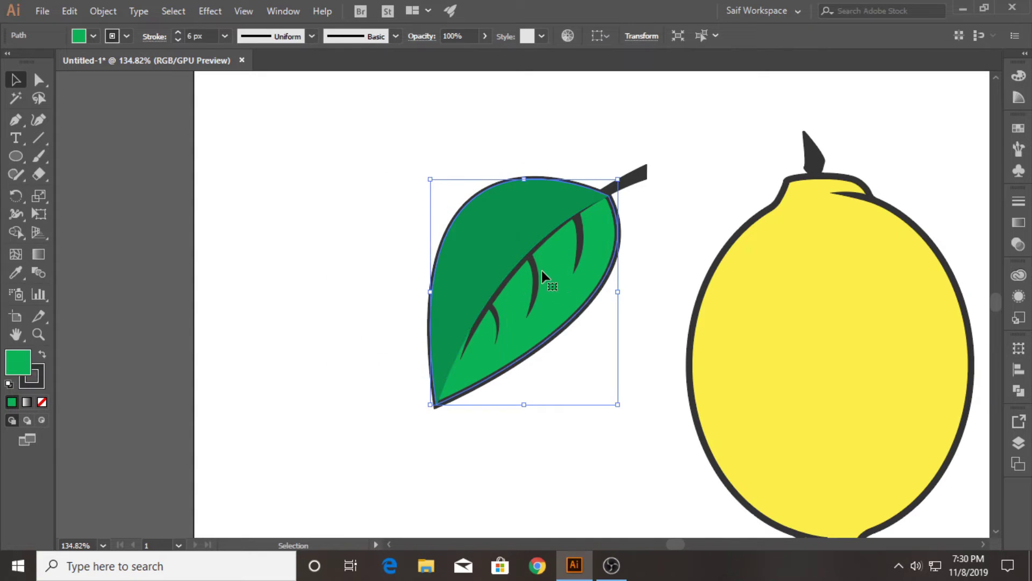
{"action": "left_click", "coordinate": [155, 37]}
{"action": "left_click", "coordinate": [93, 115]}
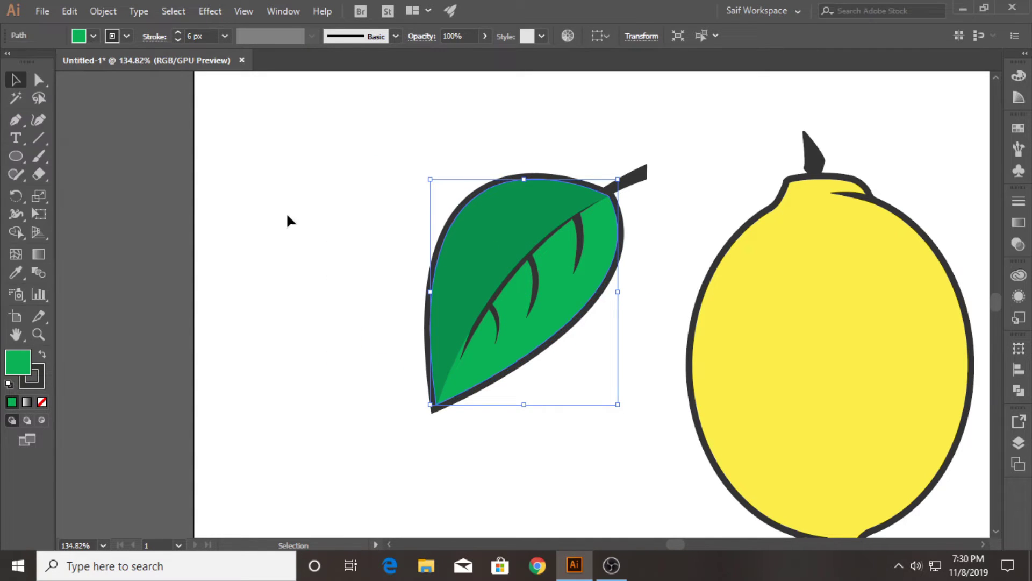
{"action": "left_click", "coordinate": [288, 218]}
{"action": "left_click", "coordinate": [472, 218]}
{"action": "key", "text": "a"}
{"action": "key", "text": "ctrl+["}
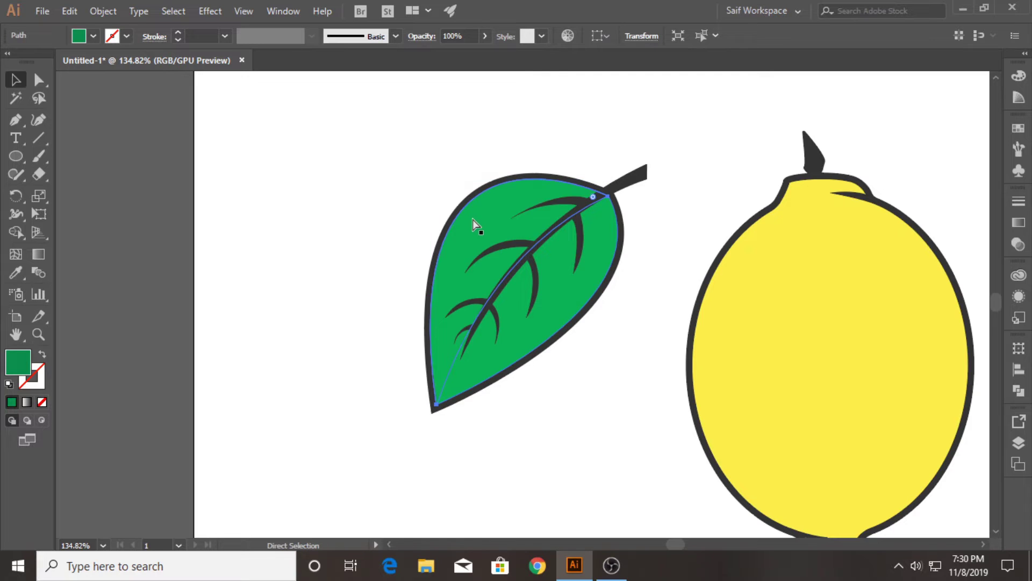
{"action": "left_click", "coordinate": [472, 219]}
{"action": "left_click", "coordinate": [330, 235]}
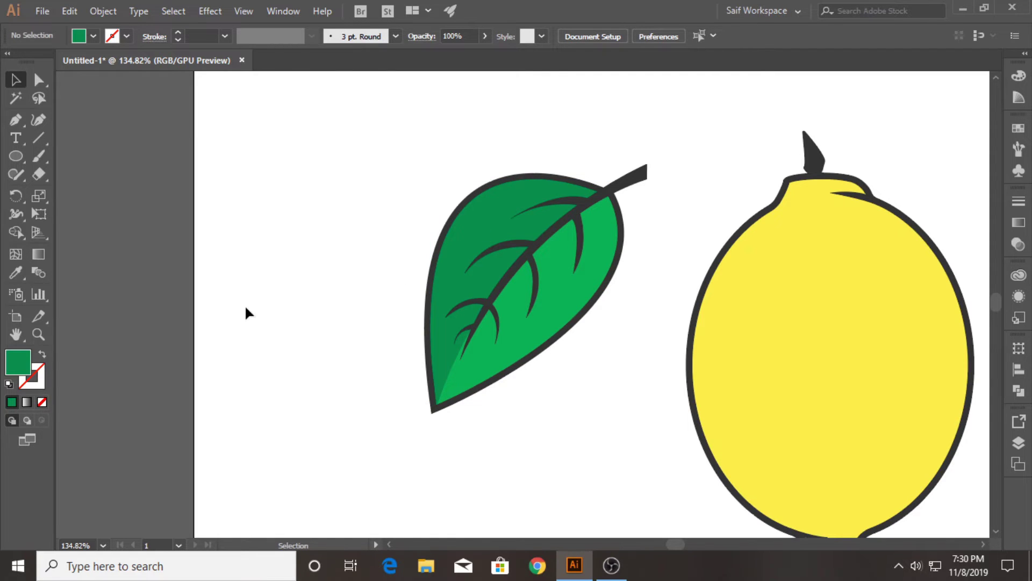
Step: Draw a curved highlight strip along the leaf's right edge and smooth its inner curve
{"action": "left_click", "coordinate": [480, 379]}
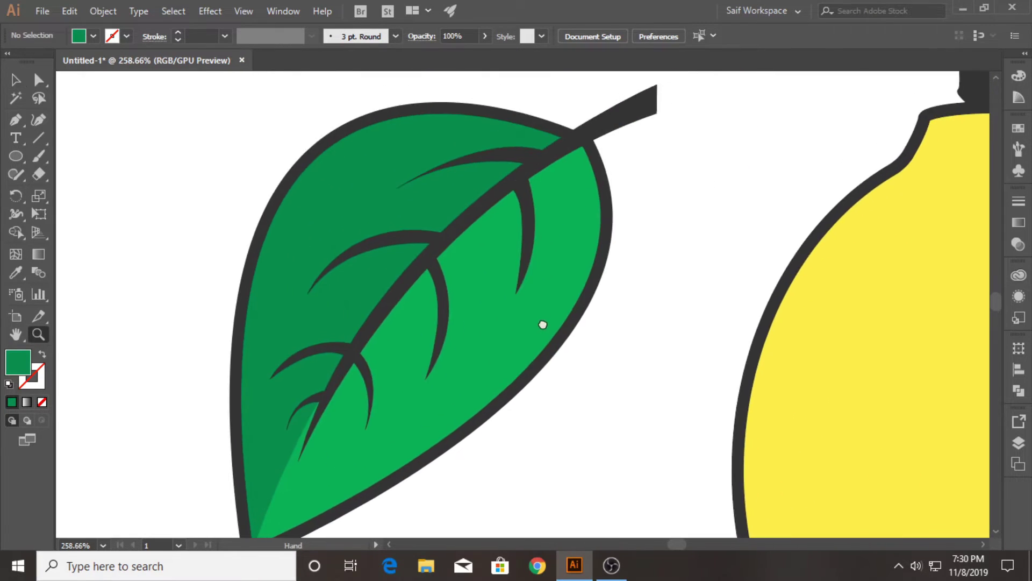
{"action": "left_click", "coordinate": [343, 486]}
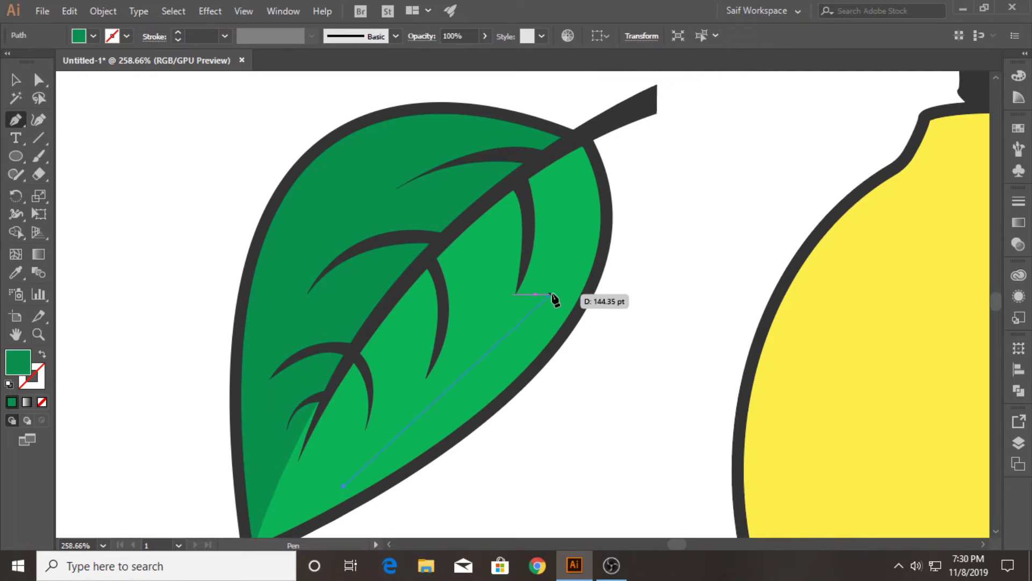
{"action": "left_click_drag", "start_coordinate": [577, 243], "coordinate": [583, 142]}
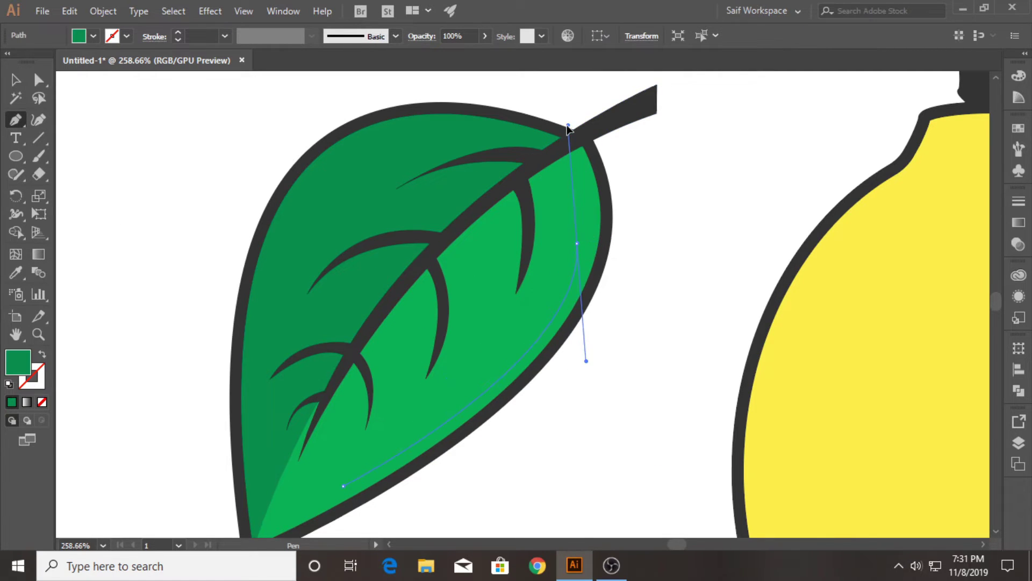
{"action": "left_click_drag", "start_coordinate": [590, 237], "coordinate": [580, 245]}
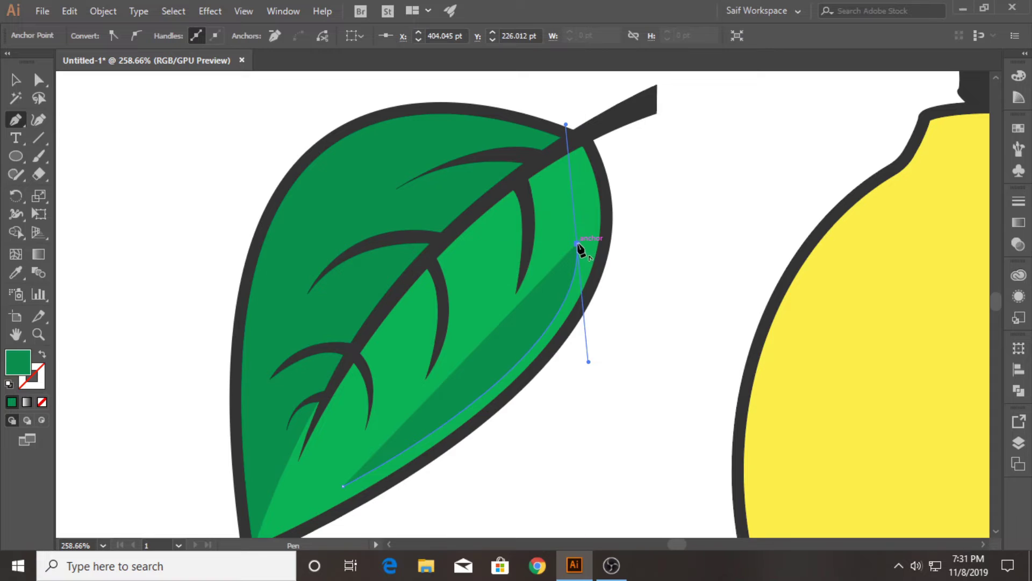
{"action": "mouse_move", "coordinate": [344, 486]}
{"action": "left_mouse_down"}
{"action": "mouse_move", "coordinate": [259, 503]}
{"action": "mouse_move", "coordinate": [292, 518]}
{"action": "left_mouse_up"}
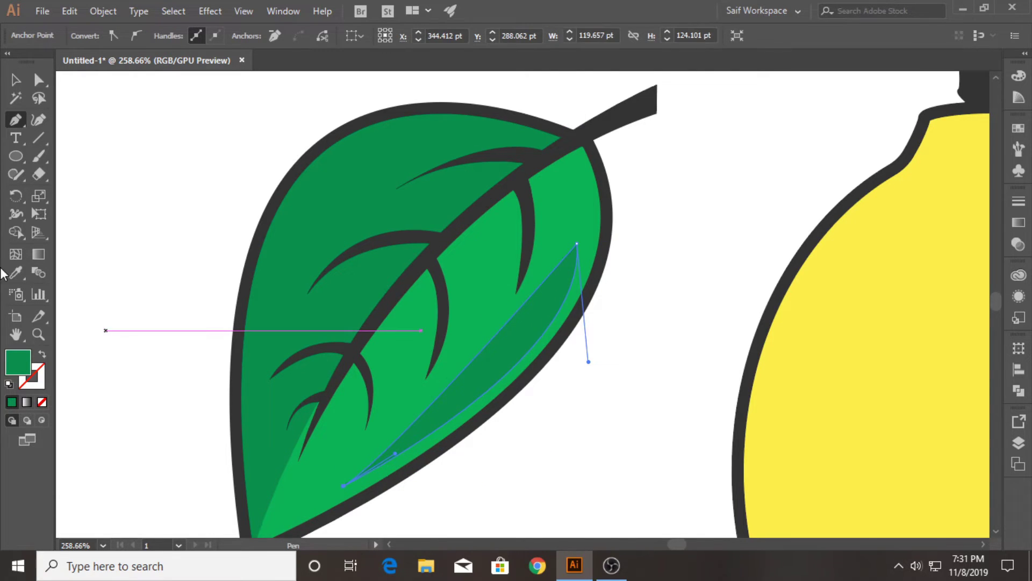
{"action": "left_click", "coordinate": [38, 119]}
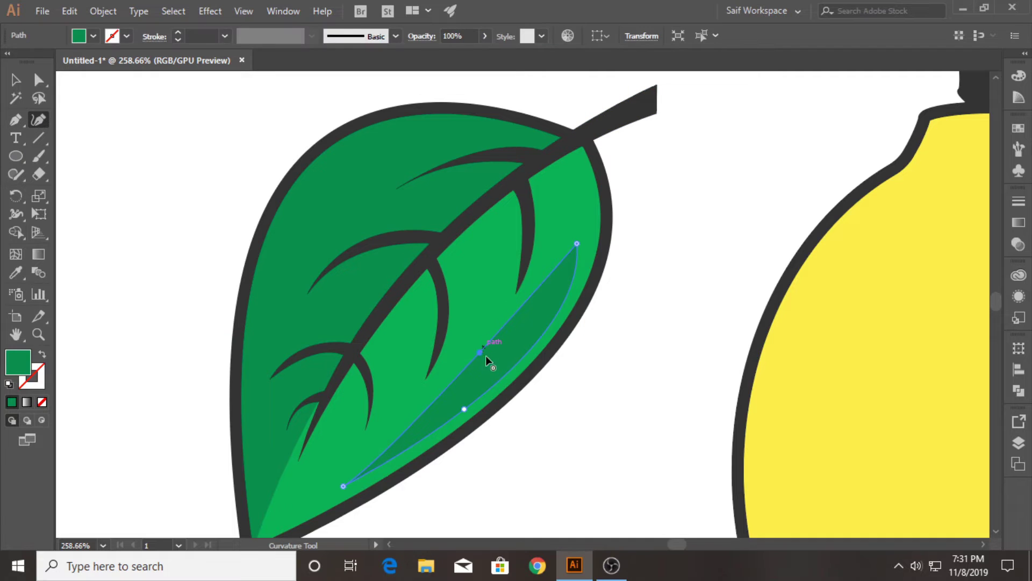
{"action": "left_click_drag", "start_coordinate": [501, 345], "coordinate": [513, 328]}
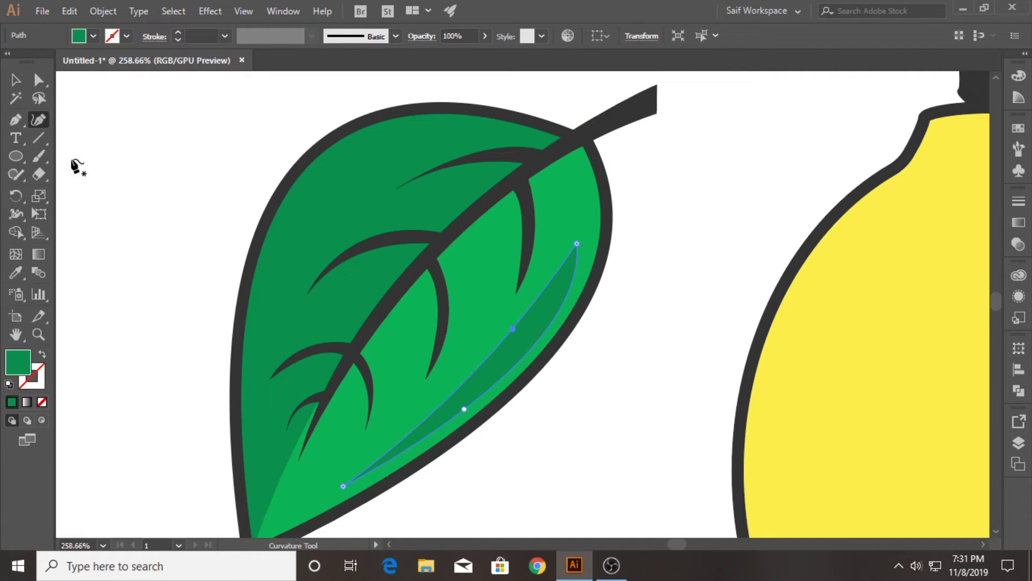
{"action": "left_click", "coordinate": [15, 80]}
{"action": "left_click", "coordinate": [198, 226]}
{"action": "left_click", "coordinate": [542, 303]}
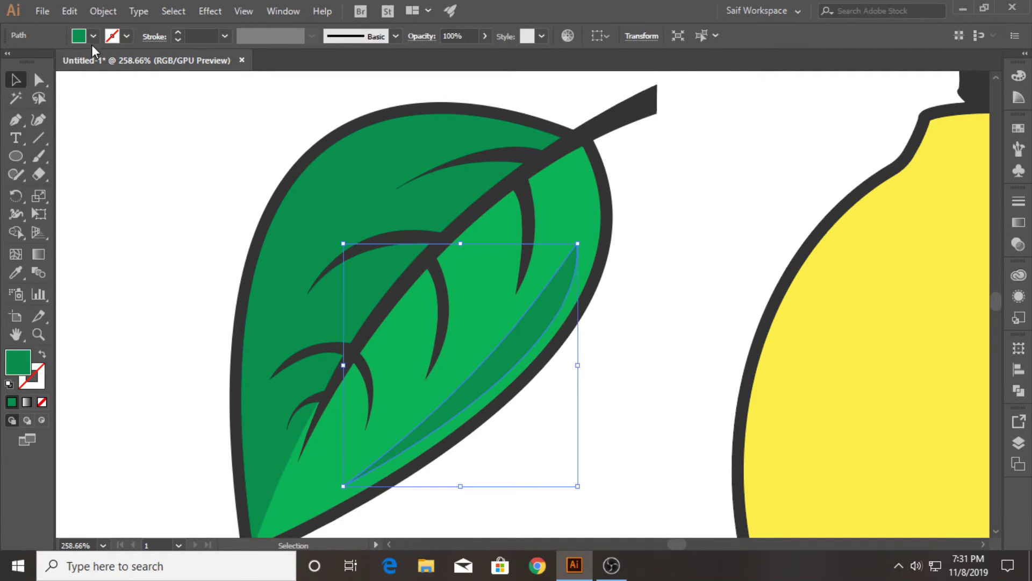
Step: Fill the highlight strip white at 50% opacity
{"action": "left_click", "coordinate": [93, 36]}
{"action": "left_click", "coordinate": [31, 62]}
{"action": "left_click", "coordinate": [150, 221]}
{"action": "left_click", "coordinate": [565, 290]}
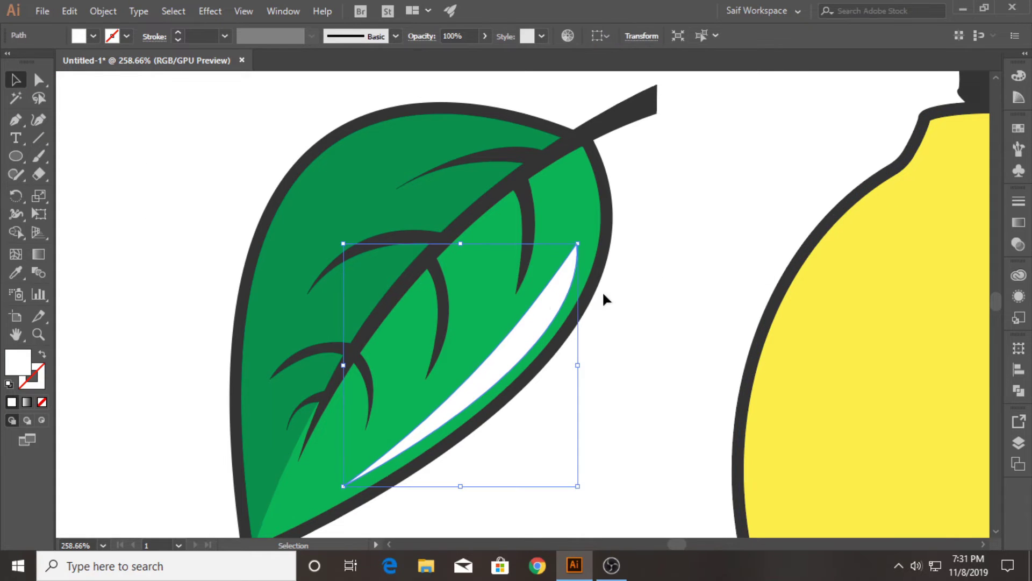
{"action": "left_click", "coordinate": [1018, 245]}
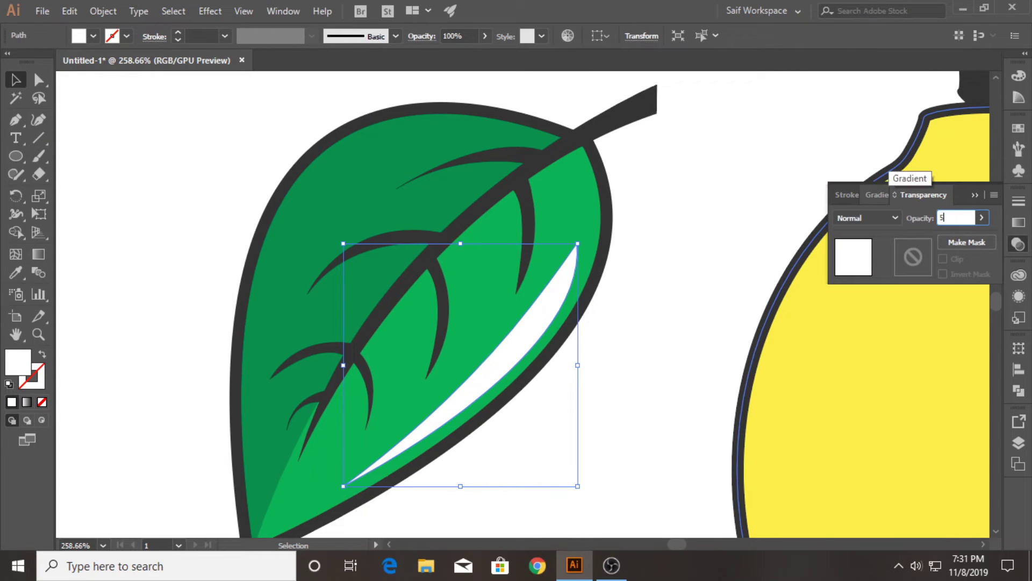
{"action": "type", "text": "50"}
{"action": "key", "text": "Return"}
{"action": "left_click", "coordinate": [699, 221]}
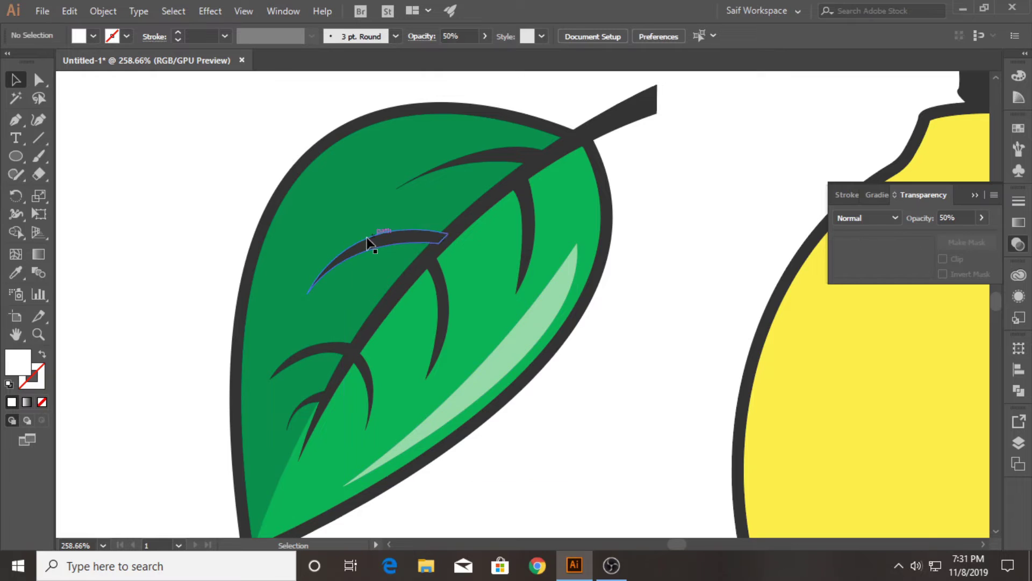
Step: Draw a second highlight along the leaf's upper-left edge and give it the first highlight's style
{"action": "left_click", "coordinate": [16, 119]}
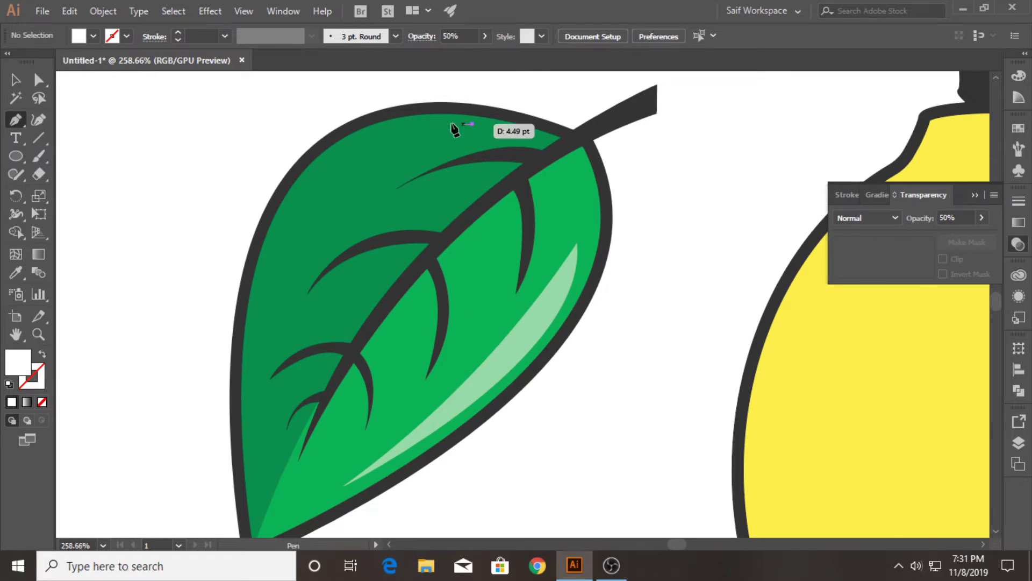
{"action": "left_click", "coordinate": [473, 124]}
{"action": "mouse_move", "coordinate": [258, 260]}
{"action": "left_mouse_down"}
{"action": "mouse_move", "coordinate": [256, 338]}
{"action": "mouse_move", "coordinate": [223, 497]}
{"action": "left_mouse_up"}
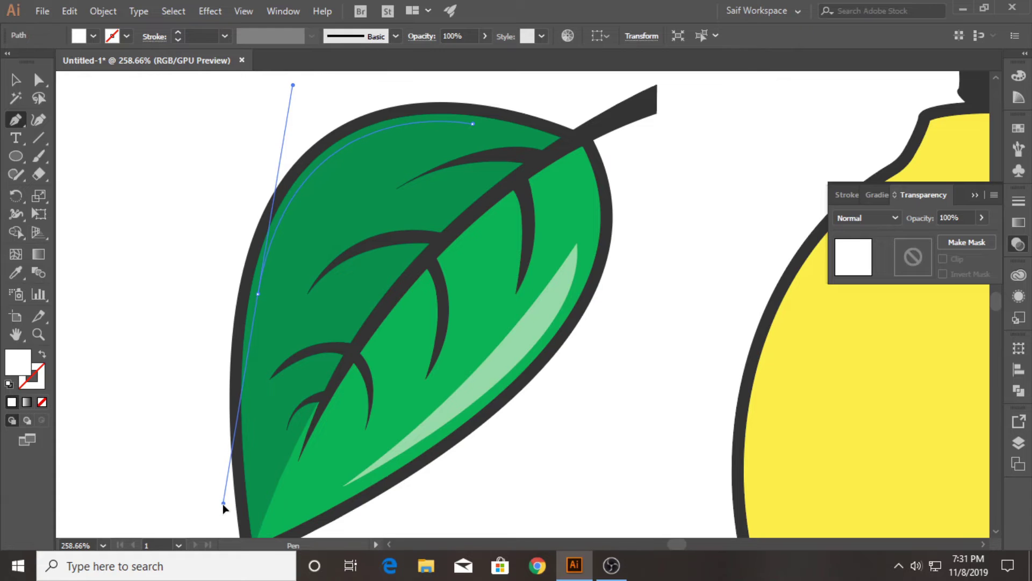
{"action": "left_click", "coordinate": [258, 293]}
{"action": "left_click_drag", "start_coordinate": [472, 125], "coordinate": [630, 111]}
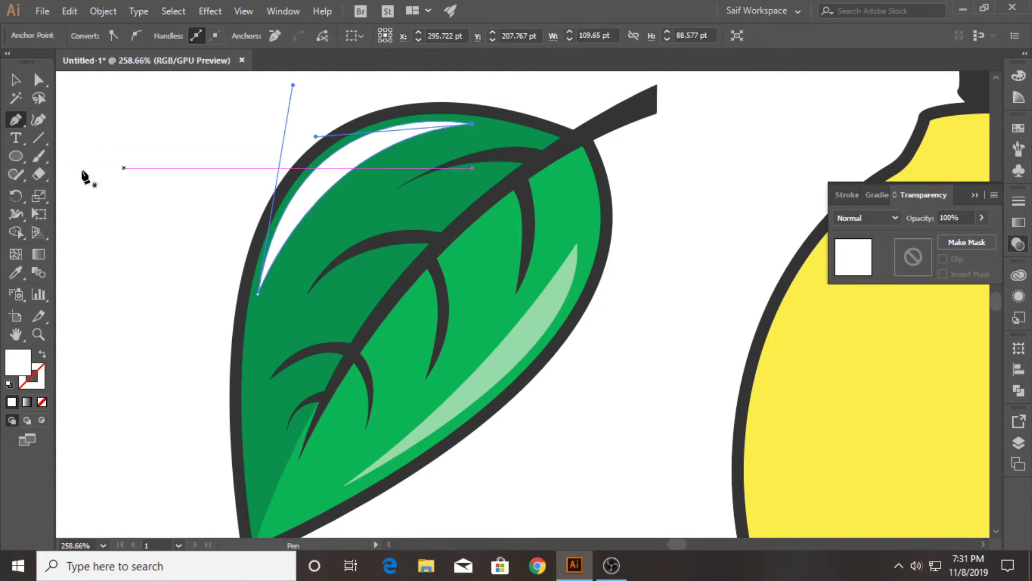
{"action": "left_click", "coordinate": [15, 273]}
{"action": "left_click", "coordinate": [527, 336]}
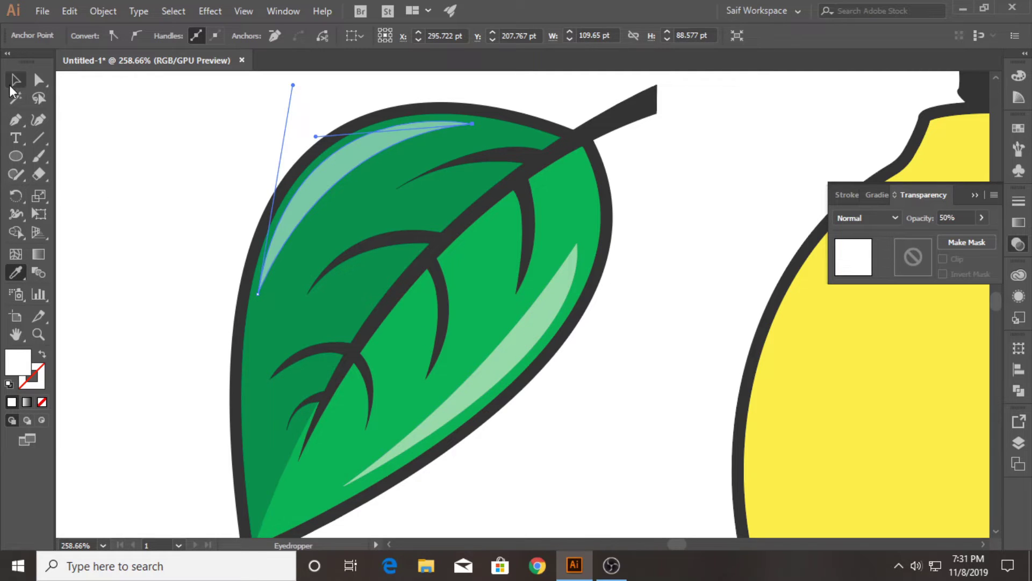
{"action": "left_click", "coordinate": [15, 81]}
{"action": "left_click", "coordinate": [150, 183]}
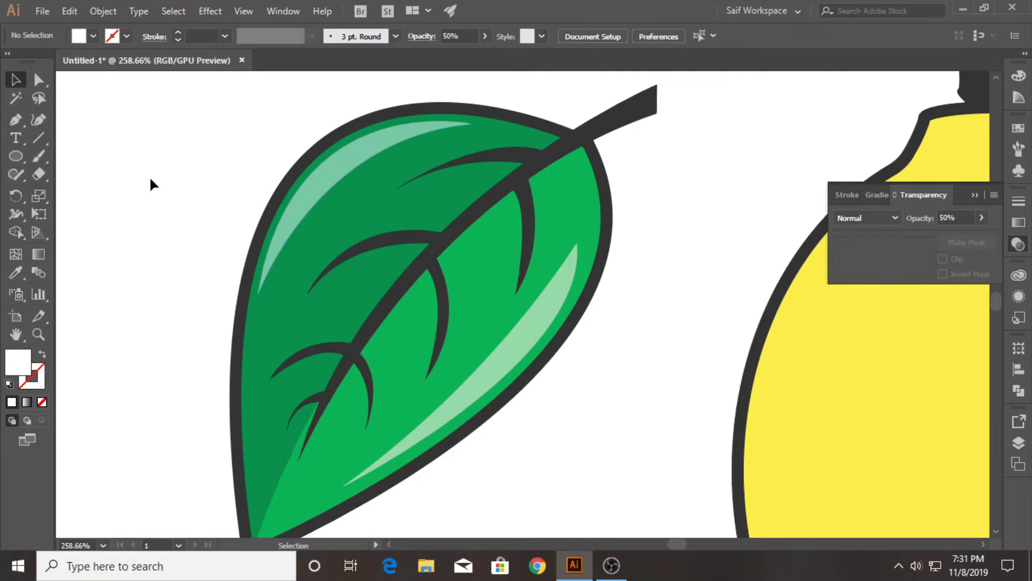
{"action": "left_click", "coordinate": [38, 334]}
{"action": "left_click_drag", "start_coordinate": [535, 335], "coordinate": [294, 383]}
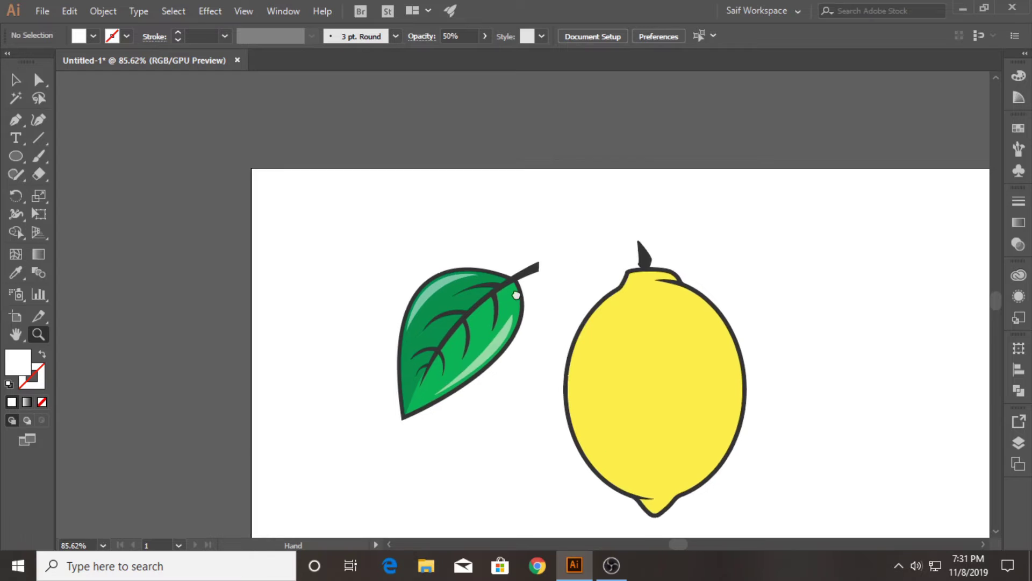
Step: Group the leaf's parts, move it onto the lemon's top left, and scale it down proportionally
{"action": "left_click_drag", "start_coordinate": [436, 371], "coordinate": [457, 388]}
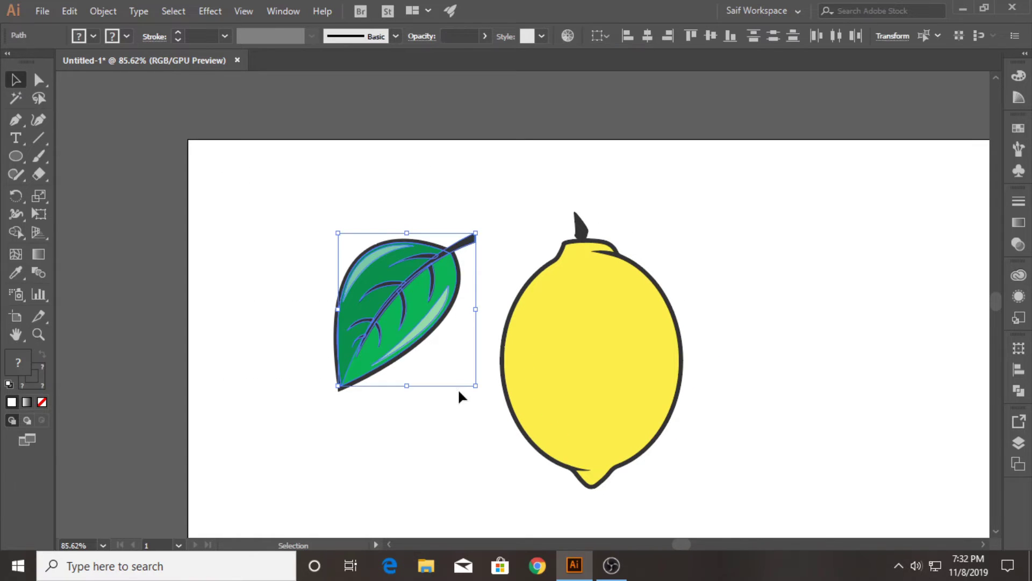
{"action": "right_click", "coordinate": [421, 302]}
{"action": "left_click", "coordinate": [484, 99]}
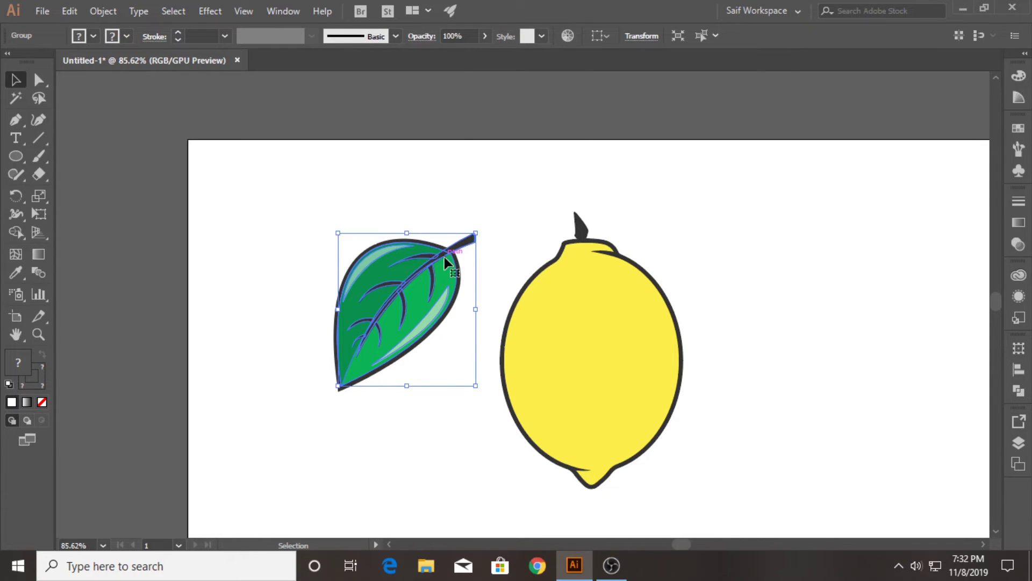
{"action": "left_click_drag", "start_coordinate": [445, 260], "coordinate": [547, 245]}
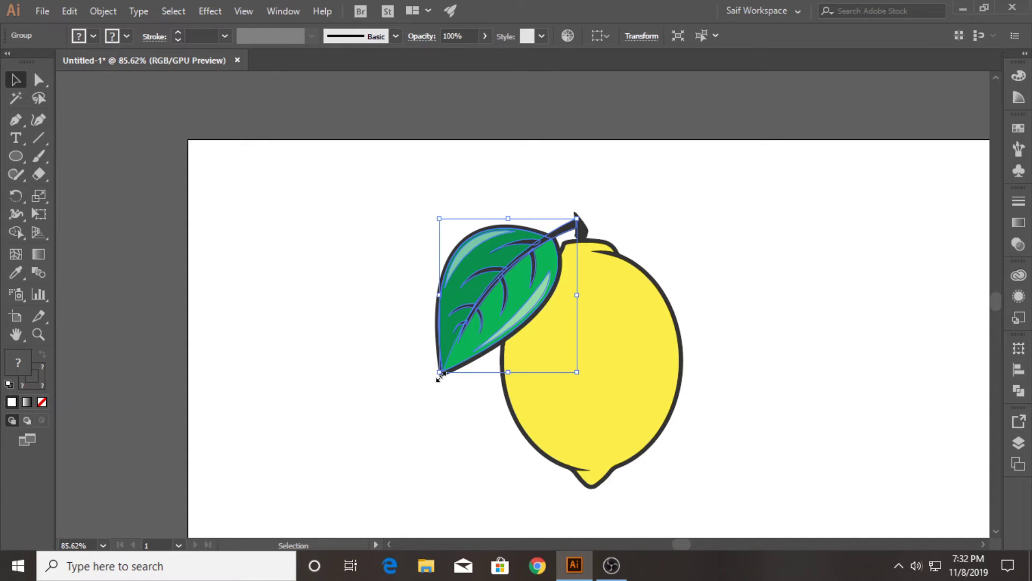
{"action": "left_click_drag", "start_coordinate": [440, 373], "coordinate": [466, 364]}
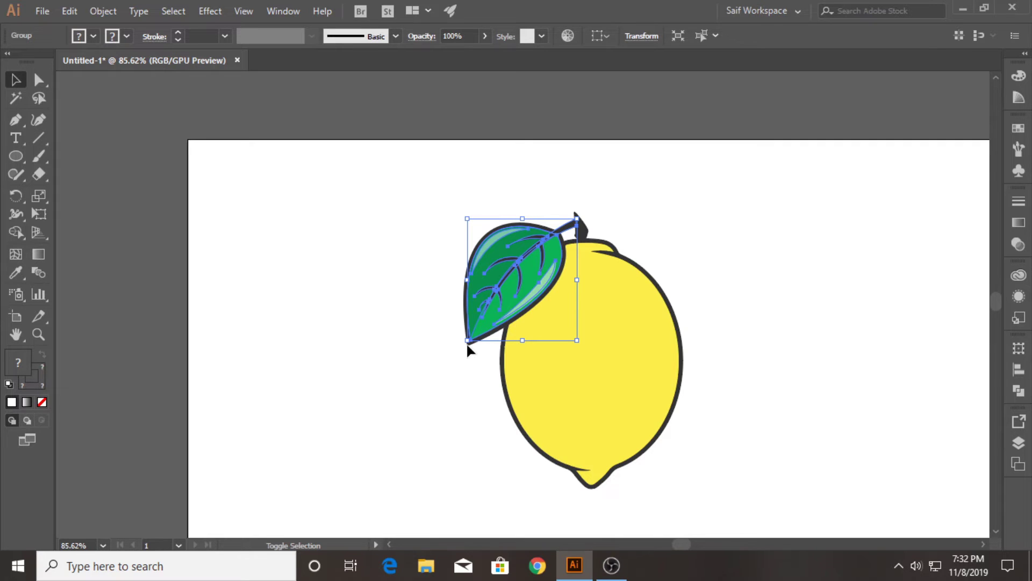
{"action": "left_click_drag", "start_coordinate": [466, 342], "coordinate": [486, 338]}
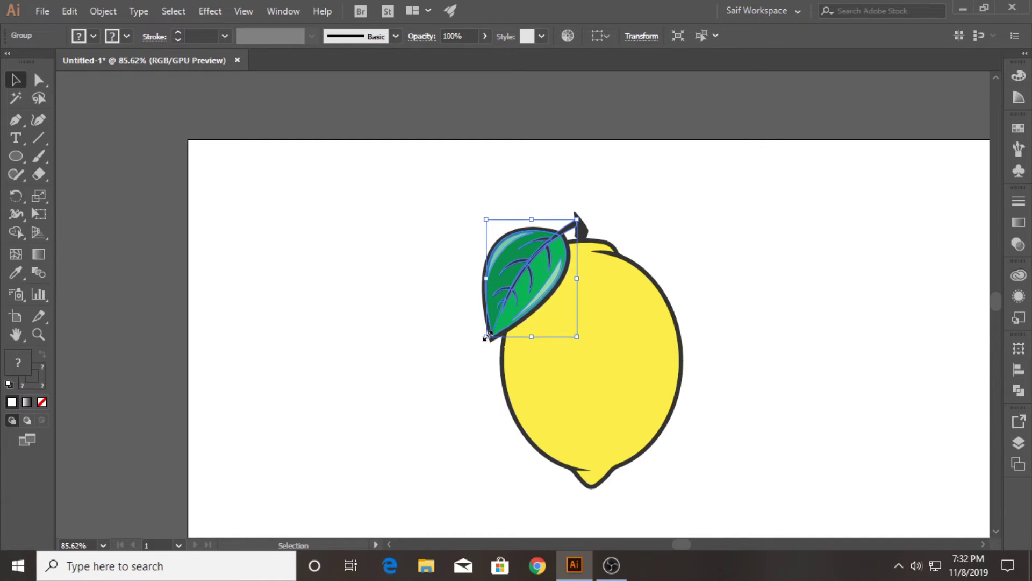
{"action": "left_click", "coordinate": [344, 347]}
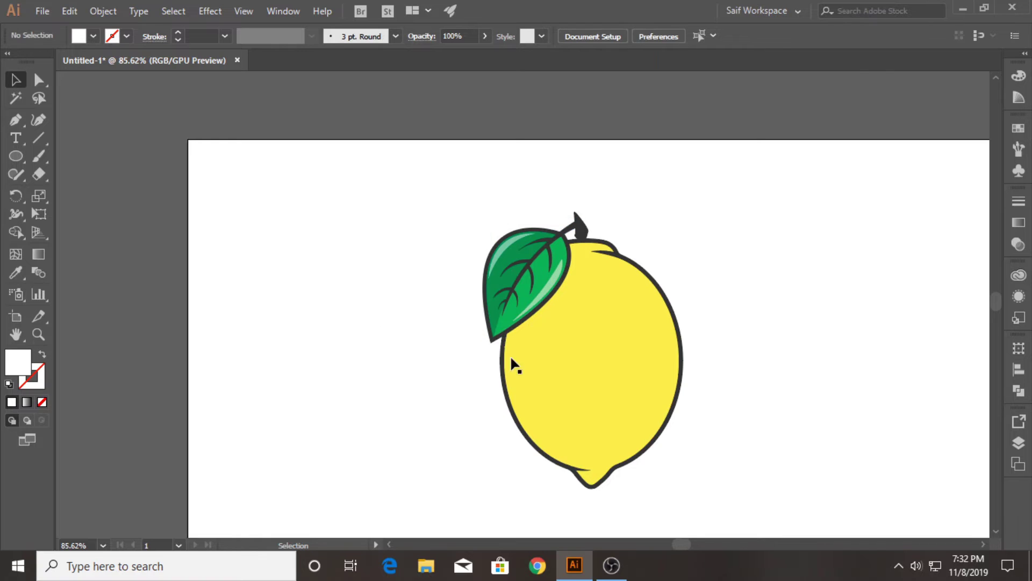
Step: Duplicate the lemon to the right and draw an ellipse covering the copy's upper left
{"action": "mouse_move", "coordinate": [601, 366]}
{"action": "left_mouse_down"}
{"action": "mouse_move", "coordinate": [823, 373]}
{"action": "mouse_move", "coordinate": [815, 334]}
{"action": "left_mouse_up"}
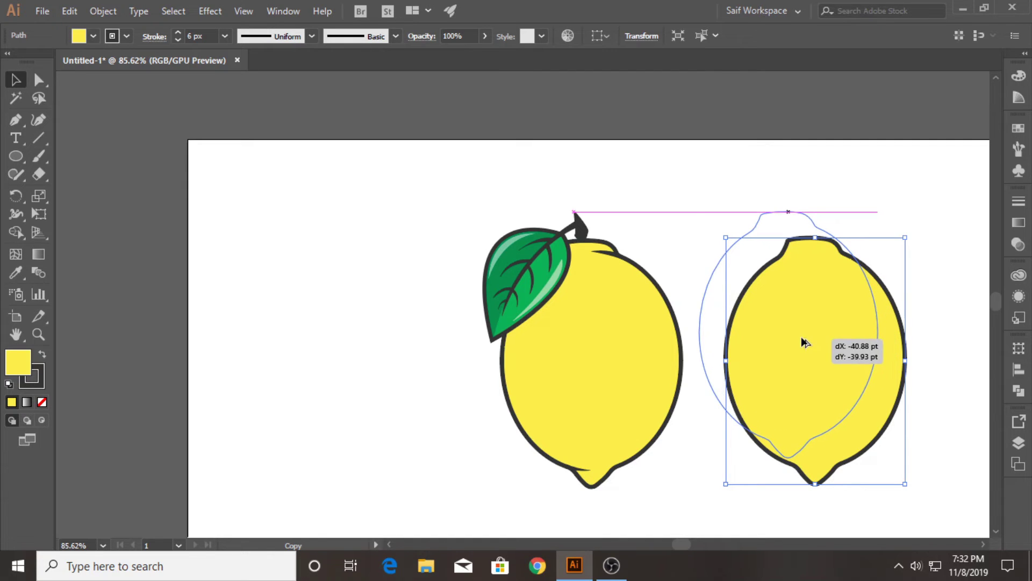
{"action": "left_click_drag", "start_coordinate": [814, 333], "coordinate": [802, 340]}
{"action": "key", "text": "ctrl+z"}
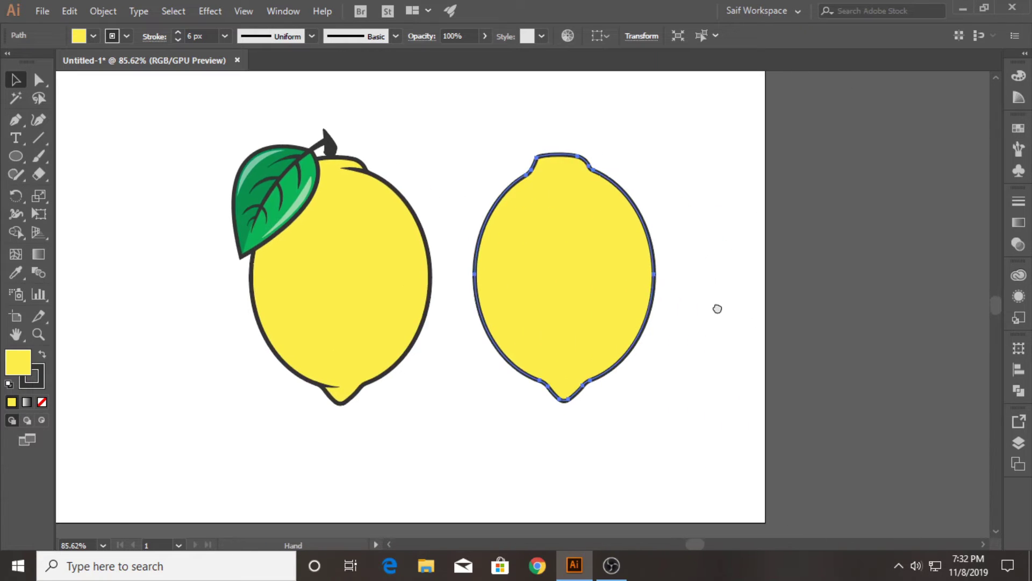
{"action": "left_click_drag", "start_coordinate": [618, 296], "coordinate": [722, 294]}
{"action": "key", "text": "l"}
{"action": "left_click_drag", "start_coordinate": [555, 109], "coordinate": [731, 363]}
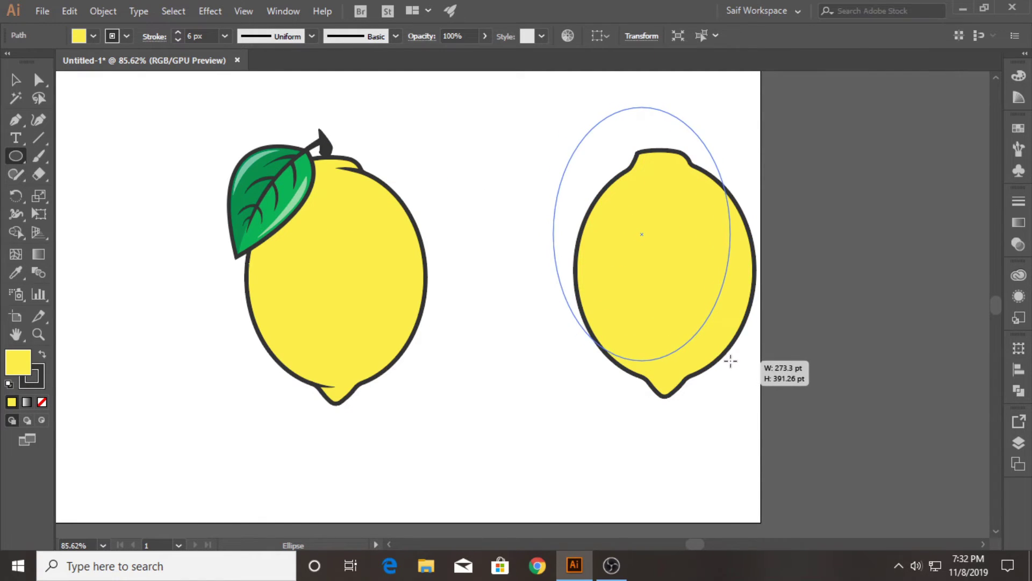
{"action": "left_click_drag", "start_coordinate": [731, 363], "coordinate": [730, 360]}
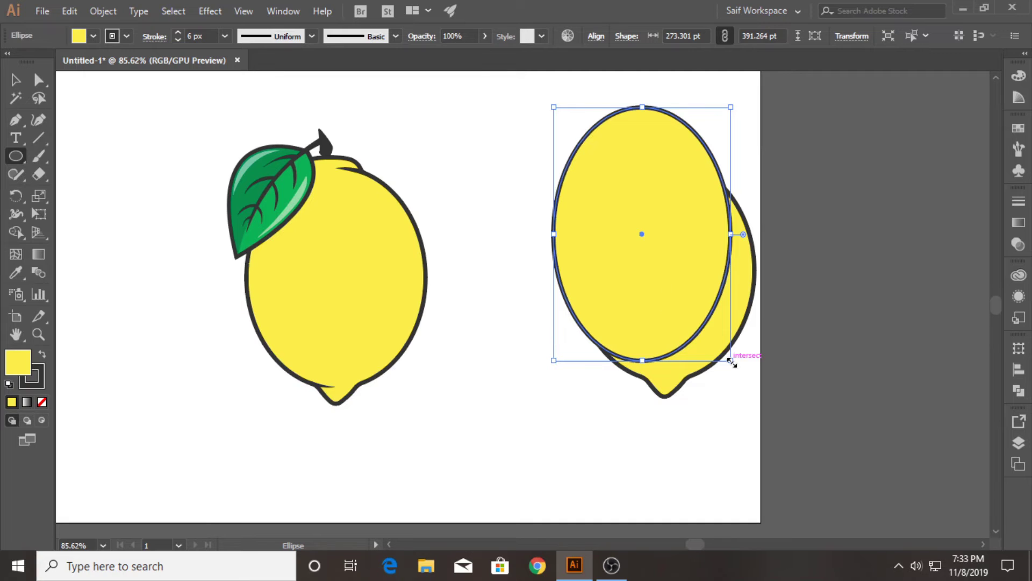
Step: Remove the ellipse area with Shape Builder to leave a crescent, and fill it black
{"action": "left_click", "coordinate": [15, 81]}
{"action": "left_click_drag", "start_coordinate": [496, 184], "coordinate": [689, 412]}
{"action": "key", "text": "shift+m"}
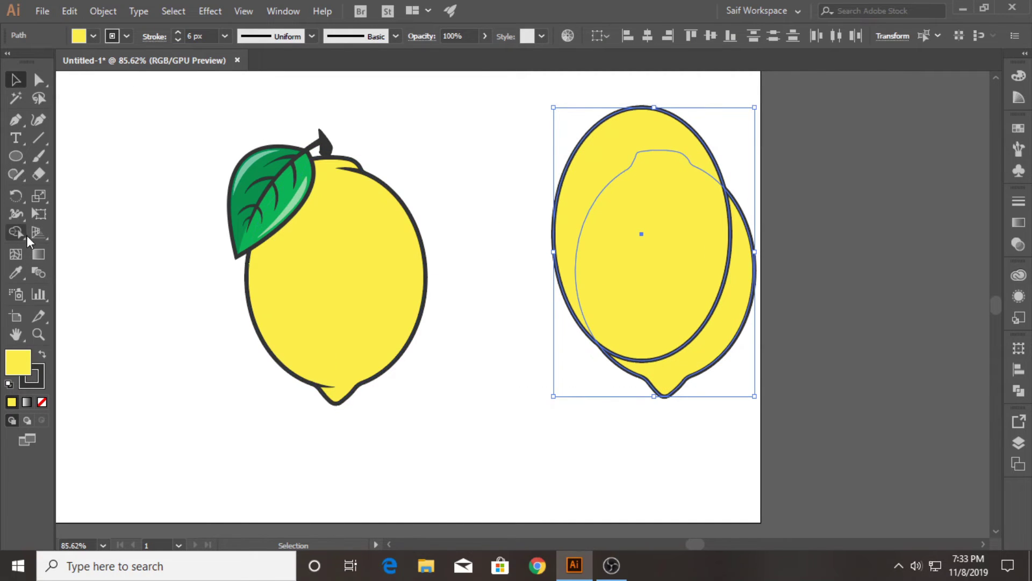
{"action": "left_click", "coordinate": [640, 242], "text": "alt"}
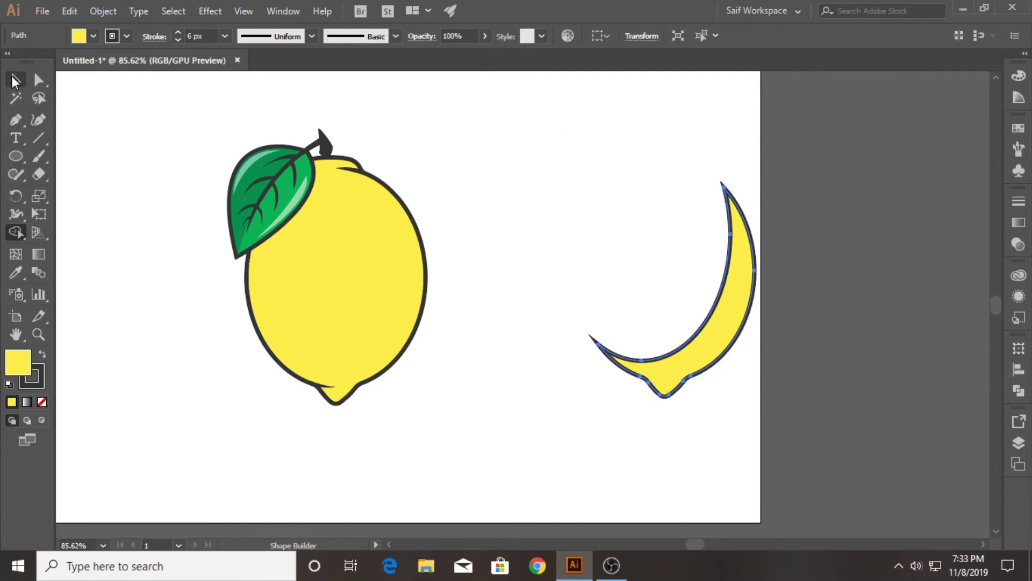
{"action": "left_click", "coordinate": [17, 271]}
{"action": "left_click", "coordinate": [115, 140]}
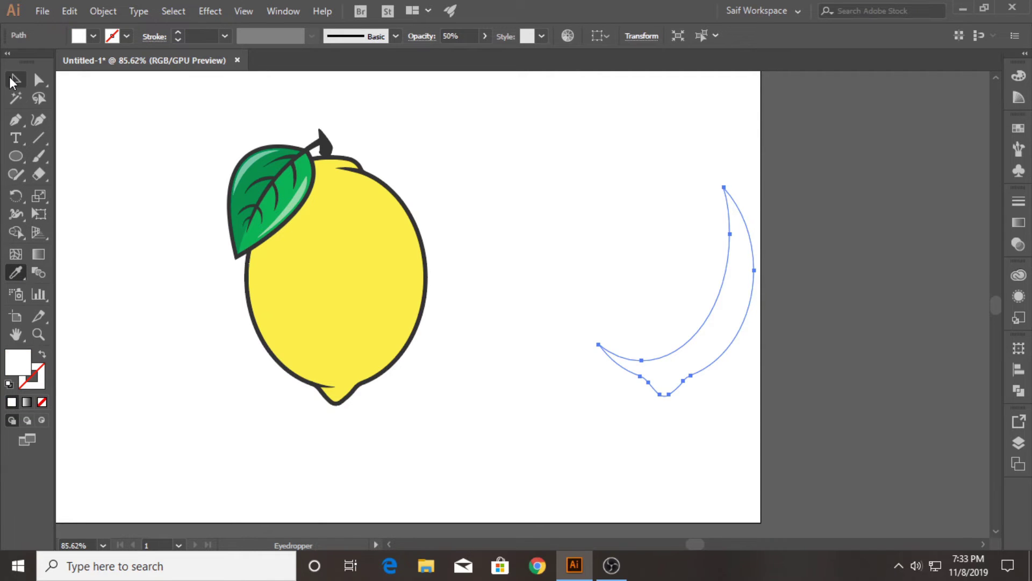
{"action": "left_click", "coordinate": [11, 82]}
{"action": "left_click", "coordinate": [93, 36]}
{"action": "left_click", "coordinate": [43, 67]}
Step: Set the crescent to 20% opacity and place it on the lemon's lower right
{"action": "left_click", "coordinate": [516, 247]}
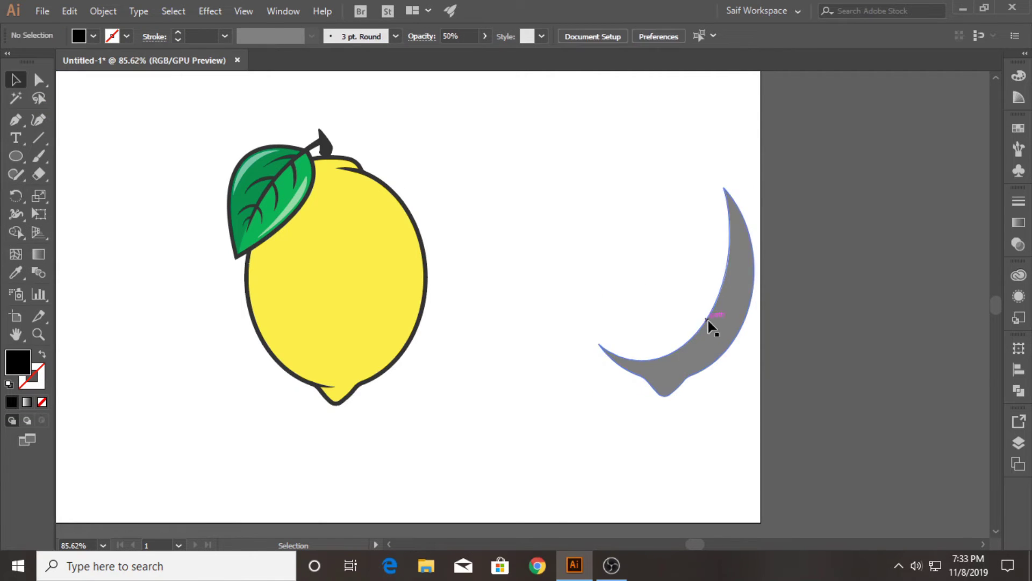
{"action": "left_click_drag", "start_coordinate": [709, 324], "coordinate": [596, 268]}
{"action": "left_click", "coordinate": [1019, 244]}
{"action": "left_click", "coordinate": [952, 217]}
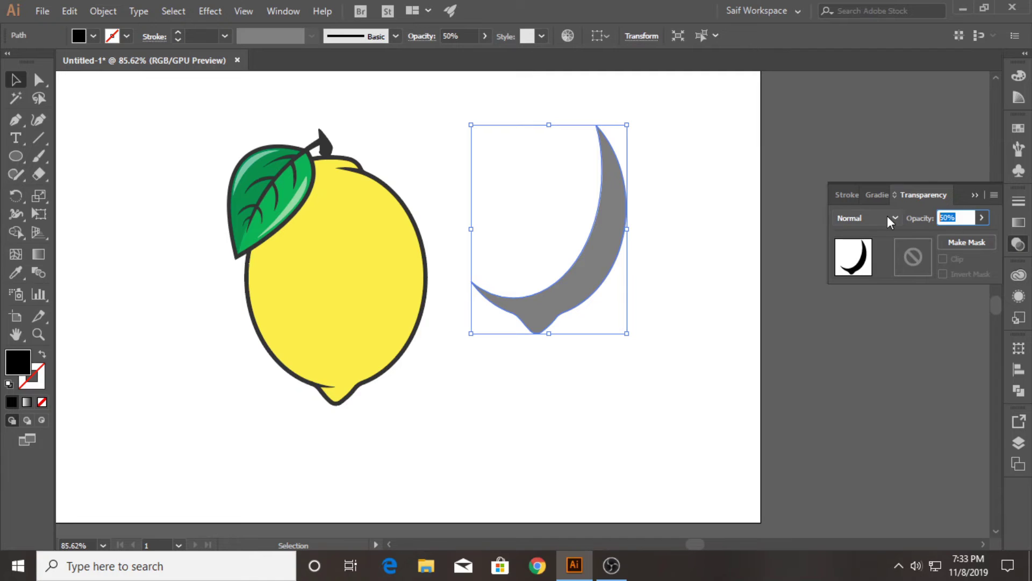
{"action": "type", "text": "20"}
{"action": "key", "text": "Return"}
{"action": "left_click_drag", "start_coordinate": [610, 255], "coordinate": [407, 326]}
{"action": "left_click", "coordinate": [380, 296]}
{"action": "left_click", "coordinate": [155, 36]}
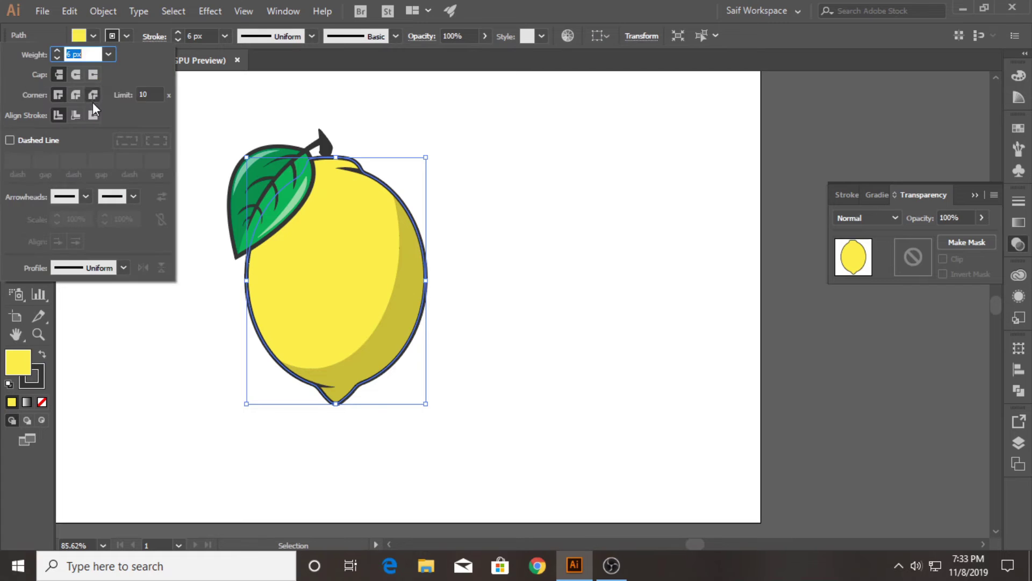
{"action": "left_click", "coordinate": [441, 118]}
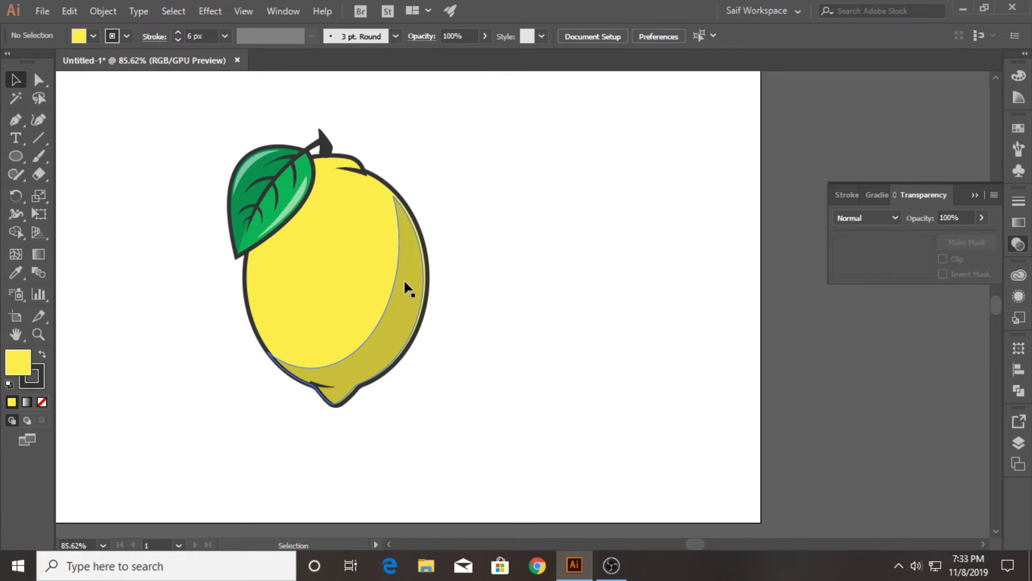
Step: Zoom in on the lemon's bottom and select the crescent shading
{"action": "left_click", "coordinate": [39, 334]}
{"action": "left_click_drag", "start_coordinate": [302, 326], "coordinate": [484, 306]}
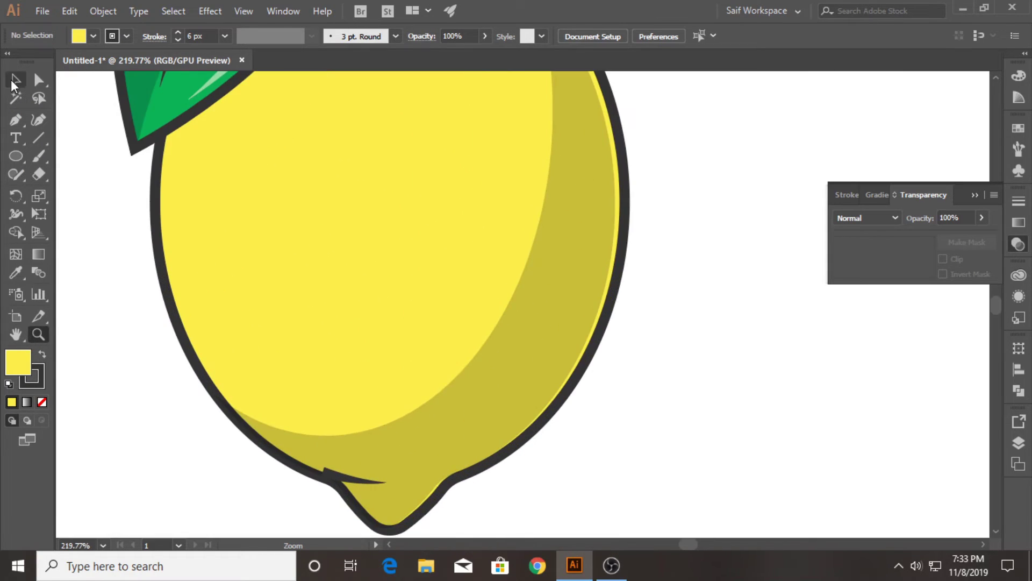
{"action": "left_click", "coordinate": [15, 81]}
{"action": "left_click", "coordinate": [384, 453]}
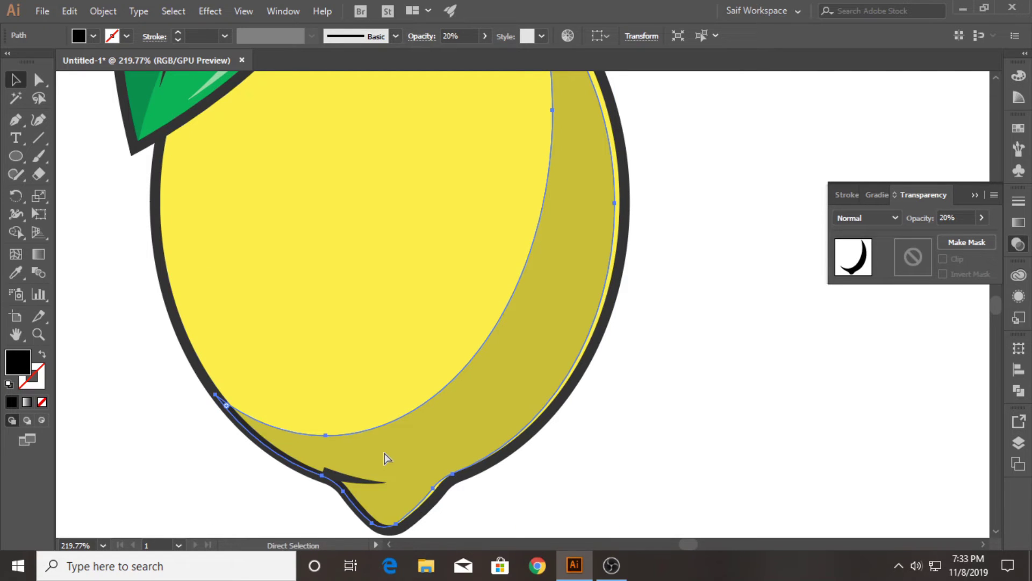
{"action": "left_click", "coordinate": [384, 457]}
{"action": "left_click", "coordinate": [95, 438]}
{"action": "left_click", "coordinate": [355, 479]}
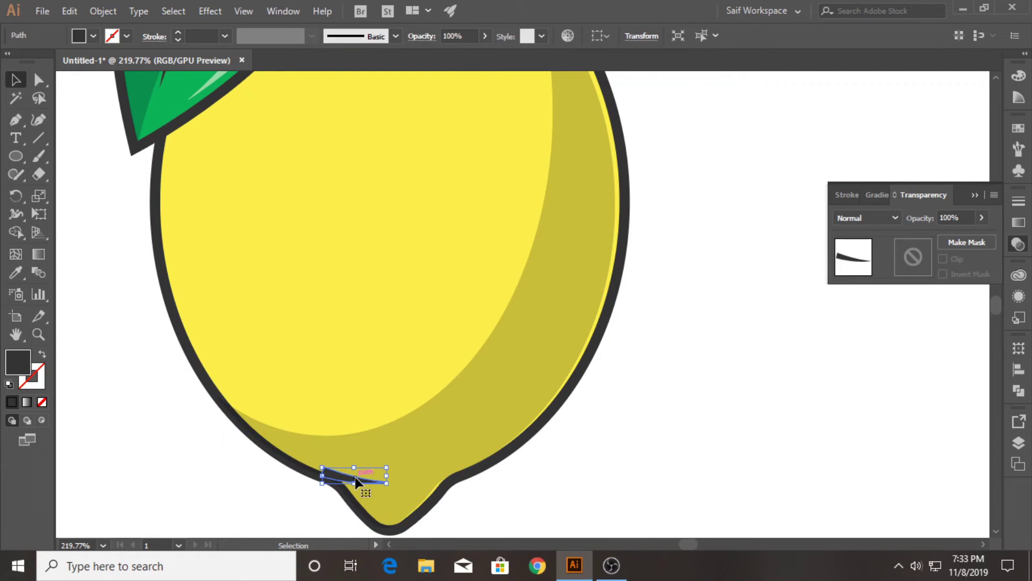
{"action": "left_click", "coordinate": [635, 328]}
{"action": "scroll", "coordinate": [637, 325], "scroll_direction": "up", "scroll_amount": 3}
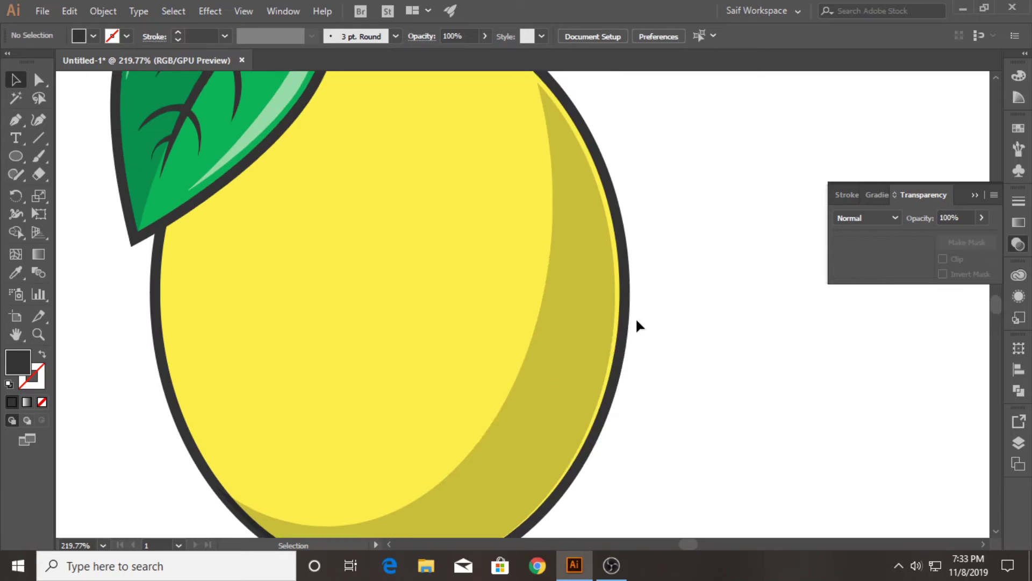
{"action": "scroll", "coordinate": [637, 321], "scroll_direction": "up", "scroll_amount": 5}
{"action": "left_click", "coordinate": [449, 205]}
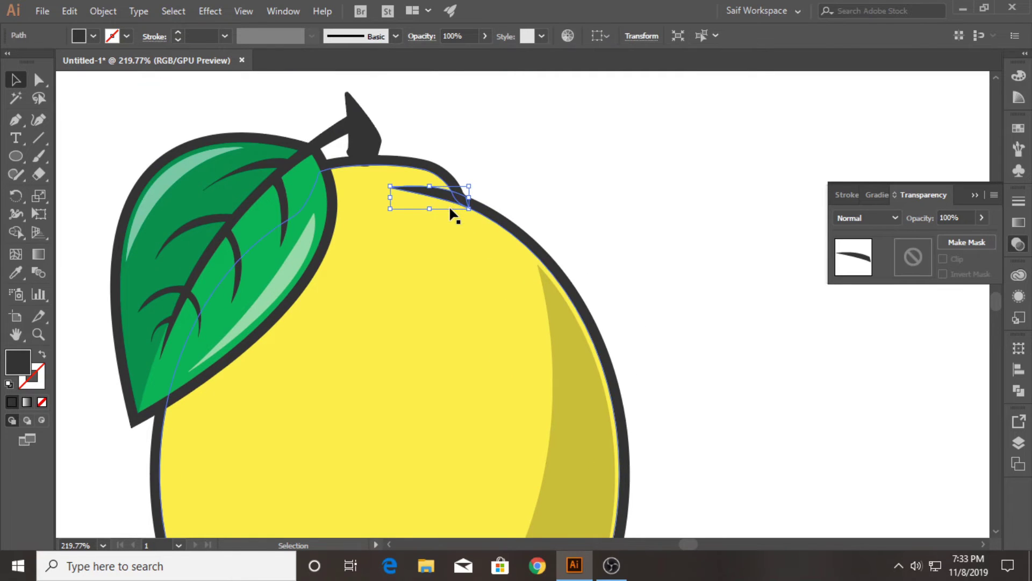
{"action": "left_click", "coordinate": [613, 230]}
{"action": "scroll", "coordinate": [613, 230], "scroll_direction": "down", "scroll_amount": 3}
{"action": "scroll", "coordinate": [613, 230], "scroll_direction": "down", "scroll_amount": 2}
{"action": "left_click_drag", "start_coordinate": [580, 283], "coordinate": [584, 280]}
{"action": "scroll", "coordinate": [653, 330], "scroll_direction": "down", "scroll_amount": 3}
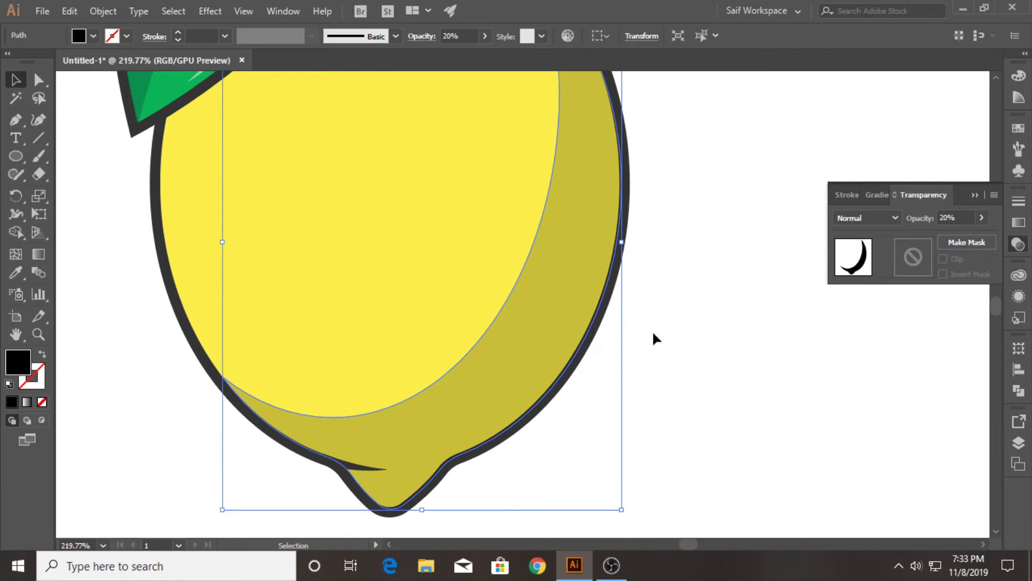
Step: Nudge the crescent up and left against the lemon's outline, then zoom back out
{"action": "key", "text": "Up"}
{"action": "key", "text": "Up"}
{"action": "key", "text": "Left"}
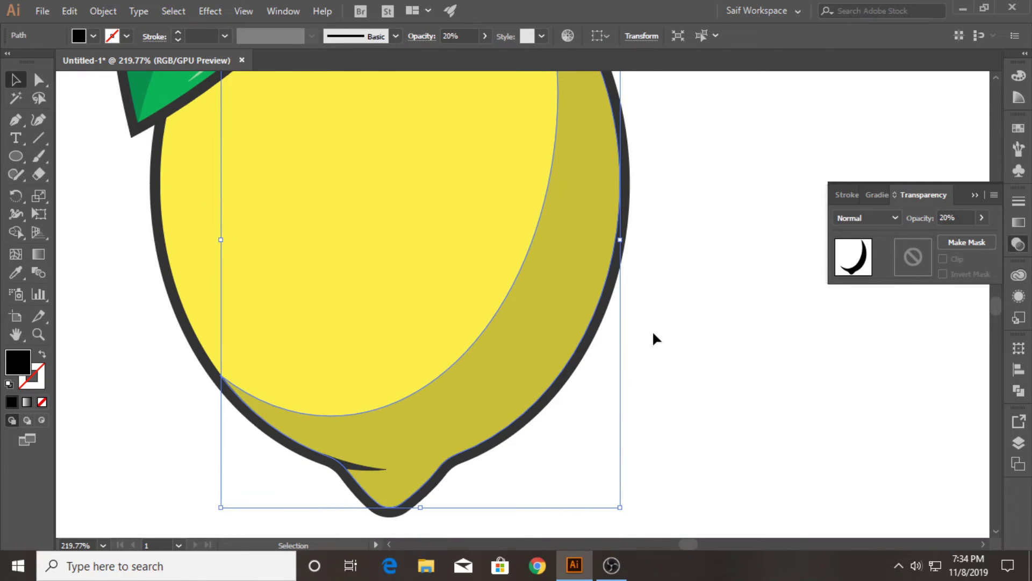
{"action": "key", "text": "Up"}
{"action": "left_click", "coordinate": [653, 334]}
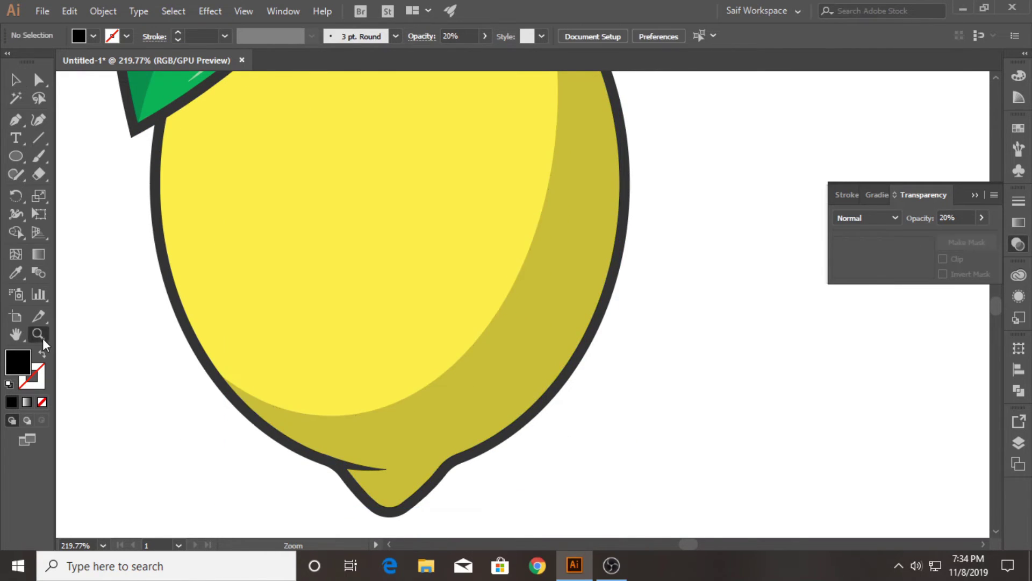
{"action": "left_click_drag", "start_coordinate": [441, 295], "coordinate": [312, 371]}
Step: Draw a thin closed curved sliver along the lemon's right edge with the Pen tool
{"action": "key", "text": "p"}
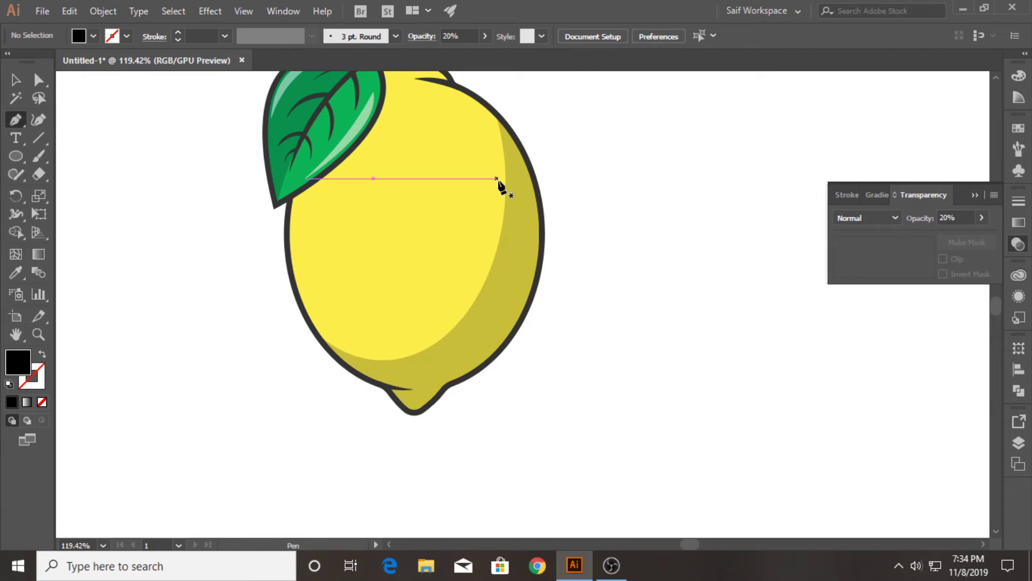
{"action": "left_click", "coordinate": [520, 178]}
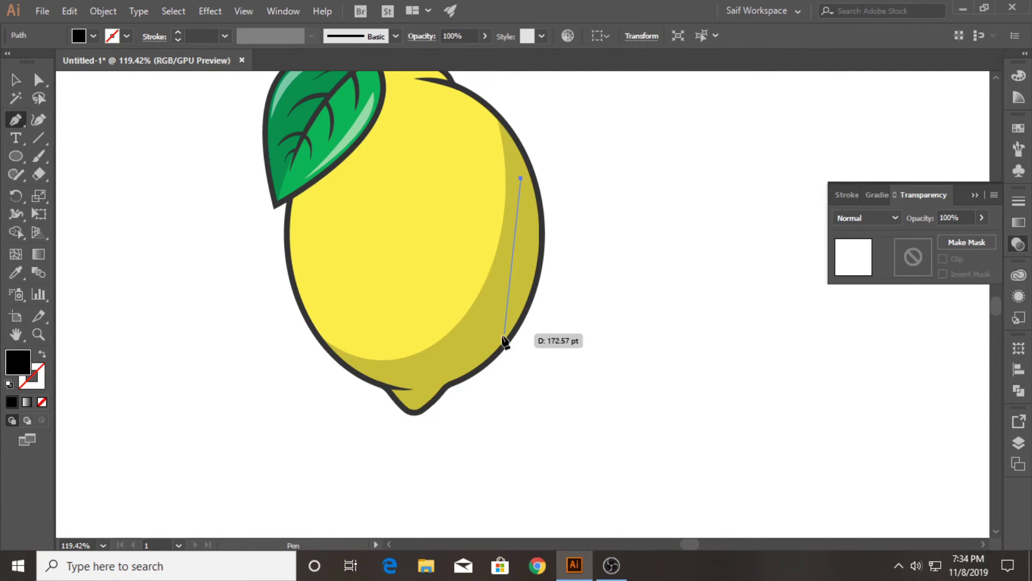
{"action": "left_click_drag", "start_coordinate": [501, 334], "coordinate": [448, 427]}
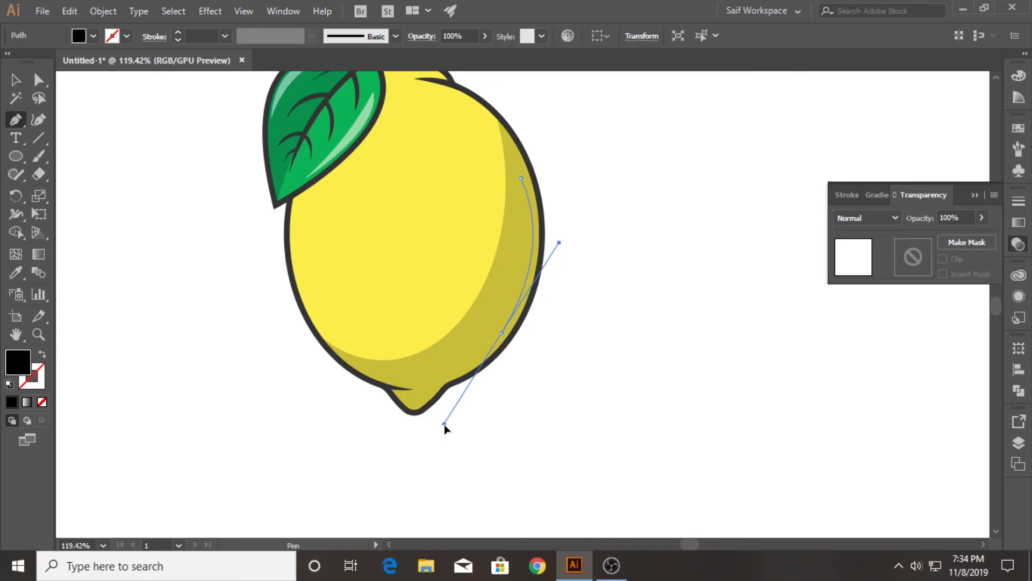
{"action": "left_click_drag", "start_coordinate": [502, 334], "coordinate": [439, 354]}
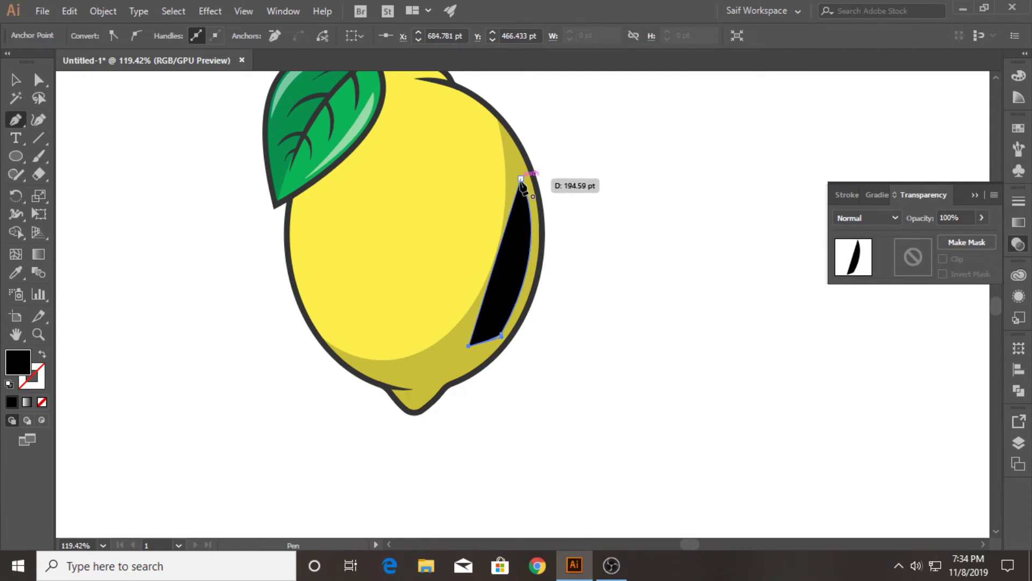
{"action": "mouse_move", "coordinate": [520, 178]}
{"action": "left_mouse_down"}
{"action": "mouse_move", "coordinate": [521, 116]}
{"action": "mouse_move", "coordinate": [532, 129]}
{"action": "left_mouse_up"}
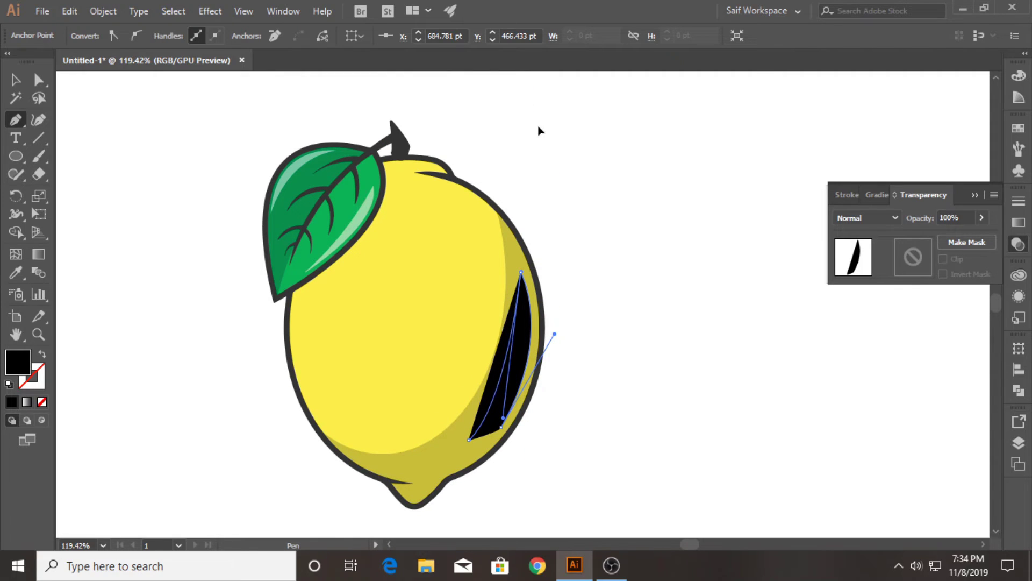
{"action": "left_click", "coordinate": [505, 422]}
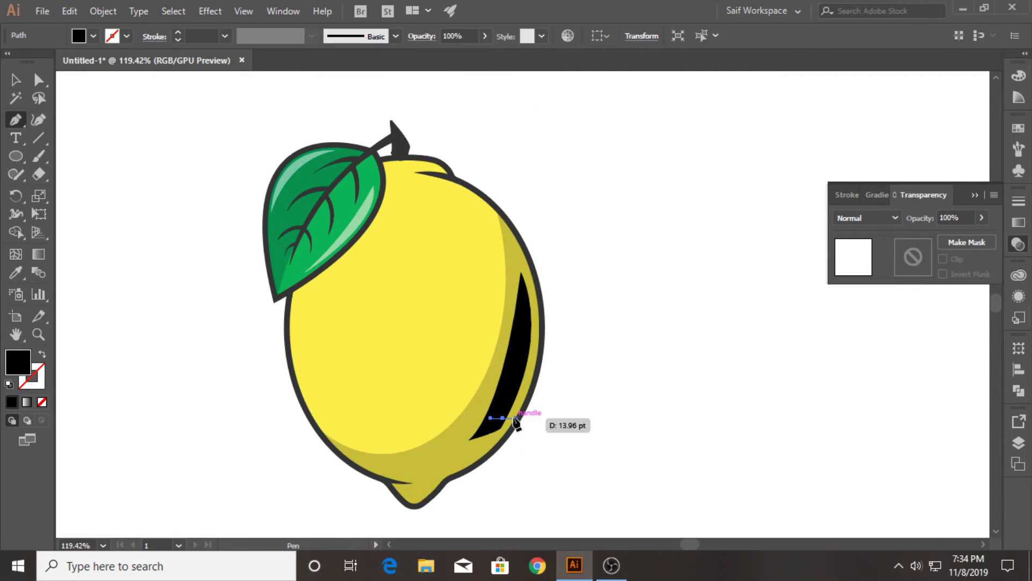
{"action": "left_click_drag", "start_coordinate": [505, 420], "coordinate": [501, 427]}
Step: Refine the sliver's lower end and give it the crescent's 20% black style
{"action": "left_click", "coordinate": [39, 123]}
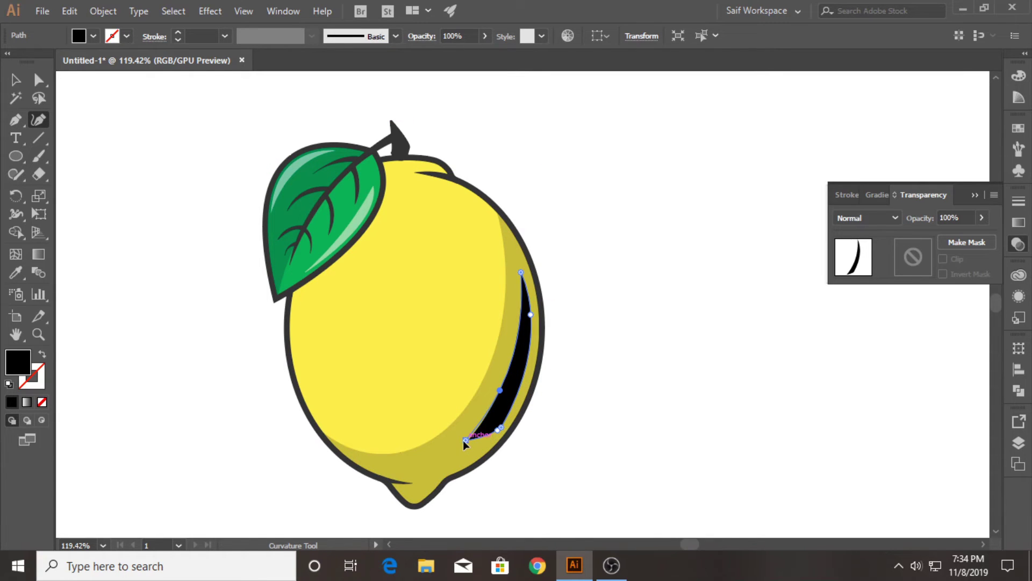
{"action": "left_click", "coordinate": [463, 441]}
{"action": "left_click", "coordinate": [16, 273]}
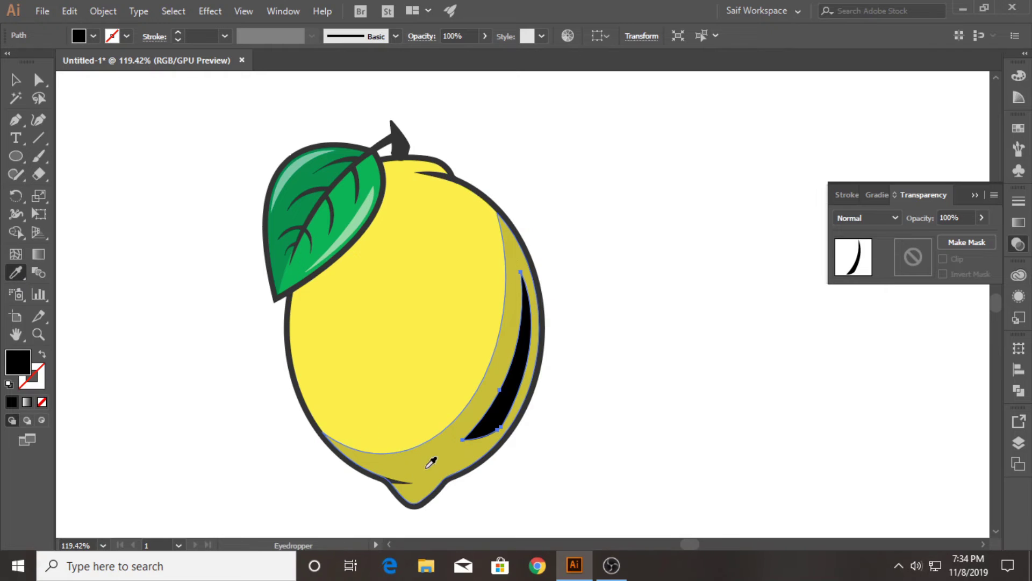
{"action": "left_click", "coordinate": [433, 458]}
{"action": "left_click", "coordinate": [15, 80]}
{"action": "left_click", "coordinate": [178, 180]}
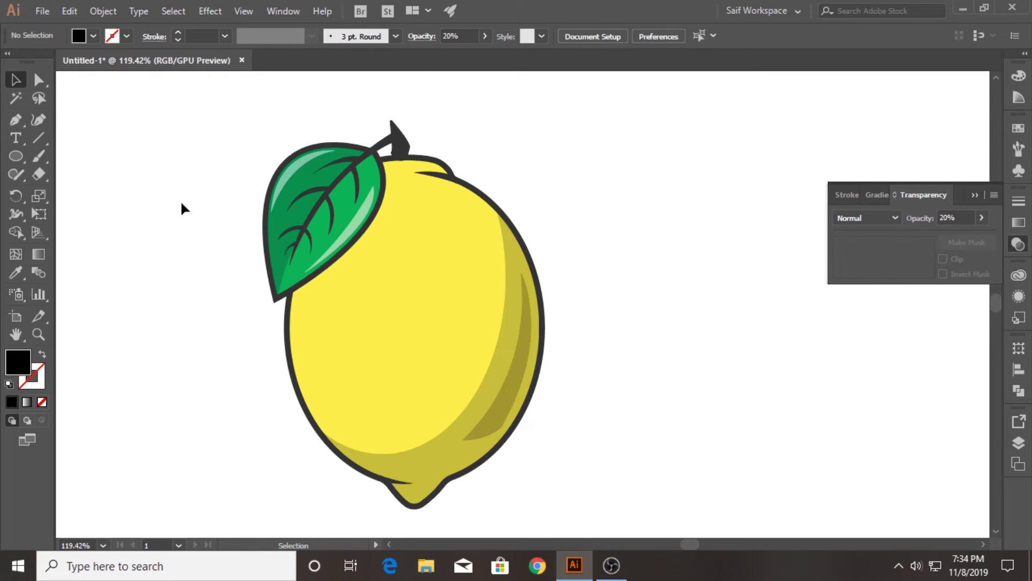
{"action": "scroll", "coordinate": [182, 204], "scroll_direction": "down", "scroll_amount": 3}
Step: Zoom into the lemon's bottom tip and draw a curved shadow shape along its lower edge
{"action": "left_click", "coordinate": [42, 340]}
{"action": "left_click_drag", "start_coordinate": [296, 356], "coordinate": [481, 371]}
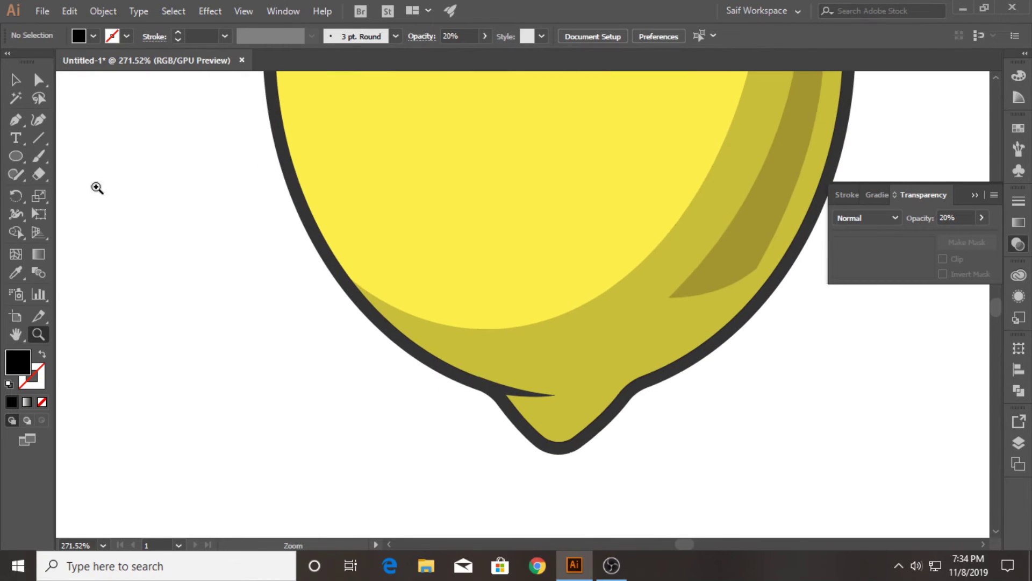
{"action": "left_click", "coordinate": [16, 124]}
{"action": "left_click", "coordinate": [476, 379]}
{"action": "left_click", "coordinate": [554, 395]}
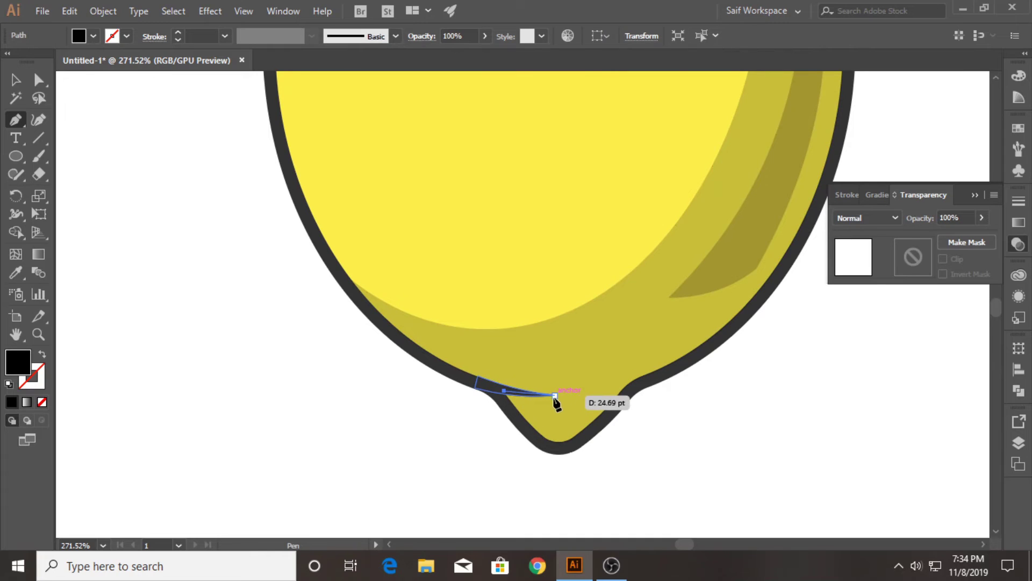
{"action": "left_click", "coordinate": [555, 396]}
{"action": "left_click_drag", "start_coordinate": [565, 441], "coordinate": [586, 461]}
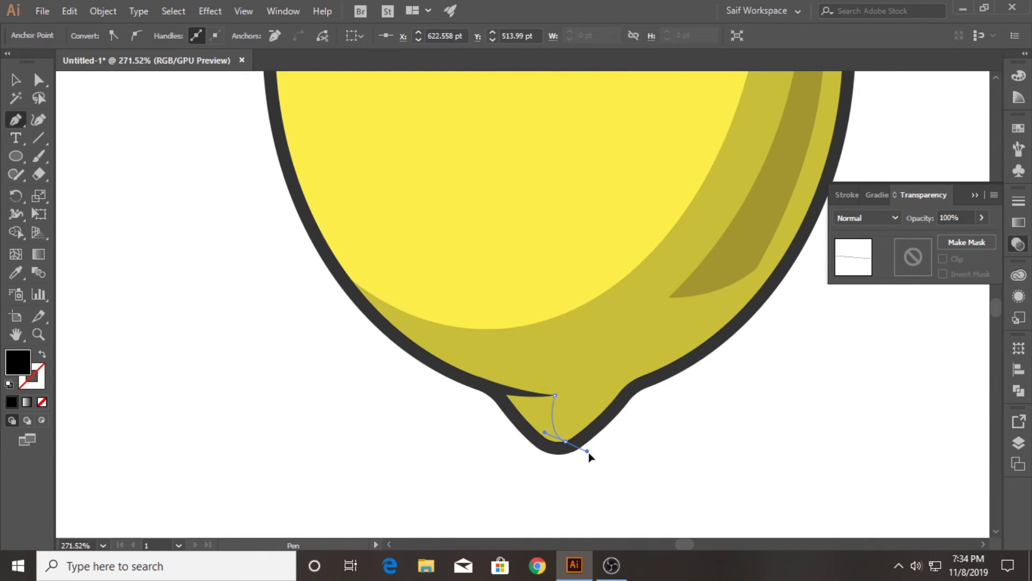
{"action": "left_click_drag", "start_coordinate": [504, 391], "coordinate": [472, 328]}
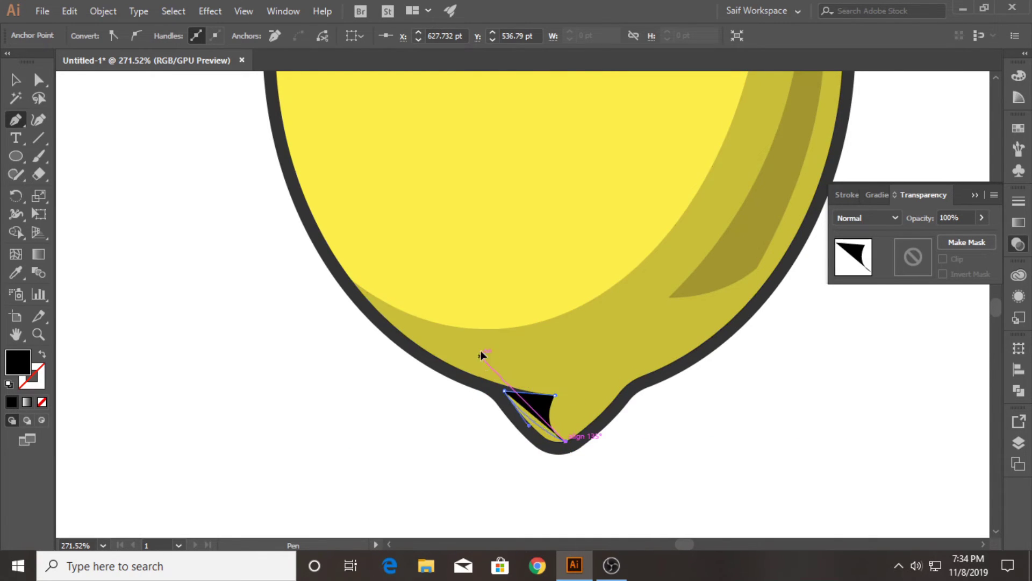
Step: Eyedropper the dark 20% opacity shadow style onto the tip shape, then deselect
{"action": "key", "text": "i"}
{"action": "left_click", "coordinate": [703, 261]}
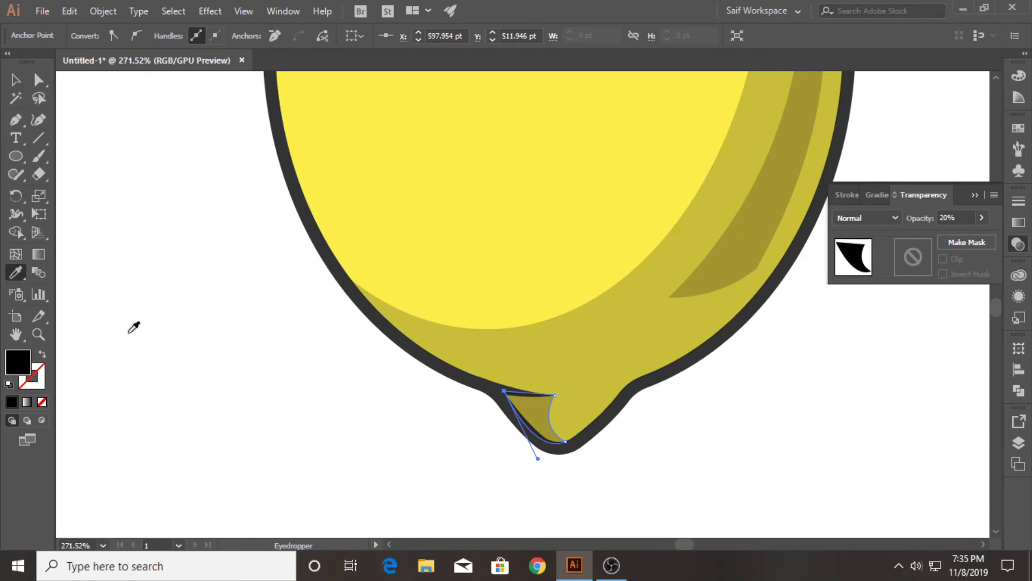
{"action": "left_click", "coordinate": [14, 81]}
{"action": "key", "text": "ctrl+shift+a"}
{"action": "scroll", "coordinate": [502, 219], "scroll_direction": "down", "scroll_amount": 3}
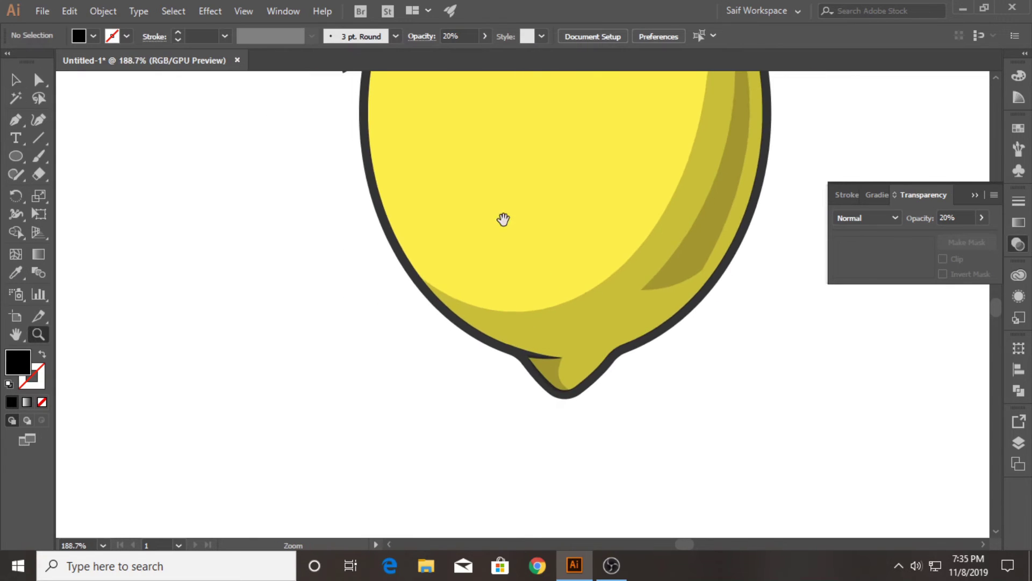
{"action": "scroll", "coordinate": [454, 355], "scroll_direction": "up", "scroll_amount": 3}
{"action": "scroll", "coordinate": [387, 373], "scroll_direction": "down", "scroll_amount": 2}
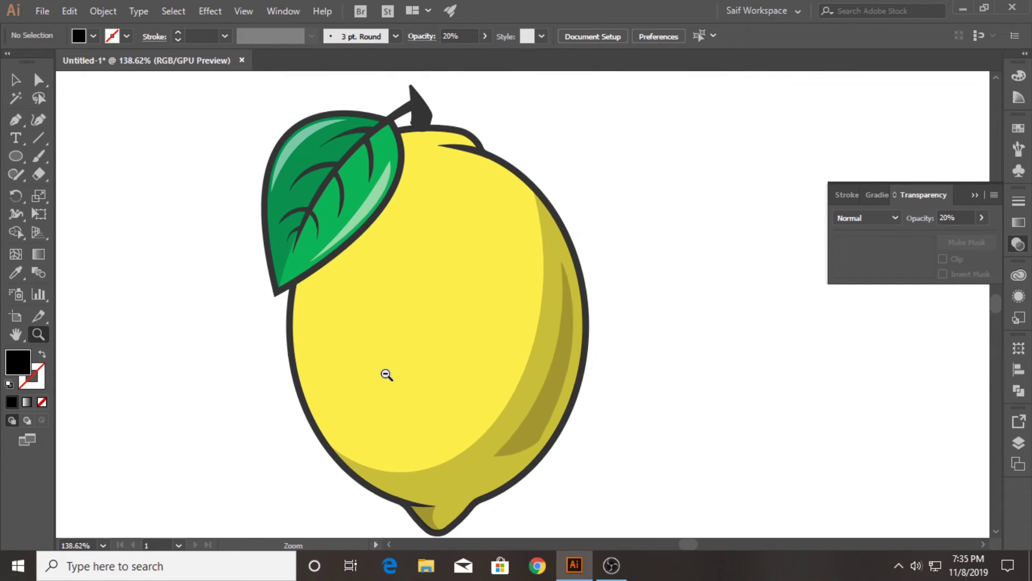
Step: Draw a small oval at the lemon's top and give it the 50% white leaf-highlight style
{"action": "left_click", "coordinate": [16, 156]}
{"action": "left_click_drag", "start_coordinate": [407, 129], "coordinate": [432, 137]}
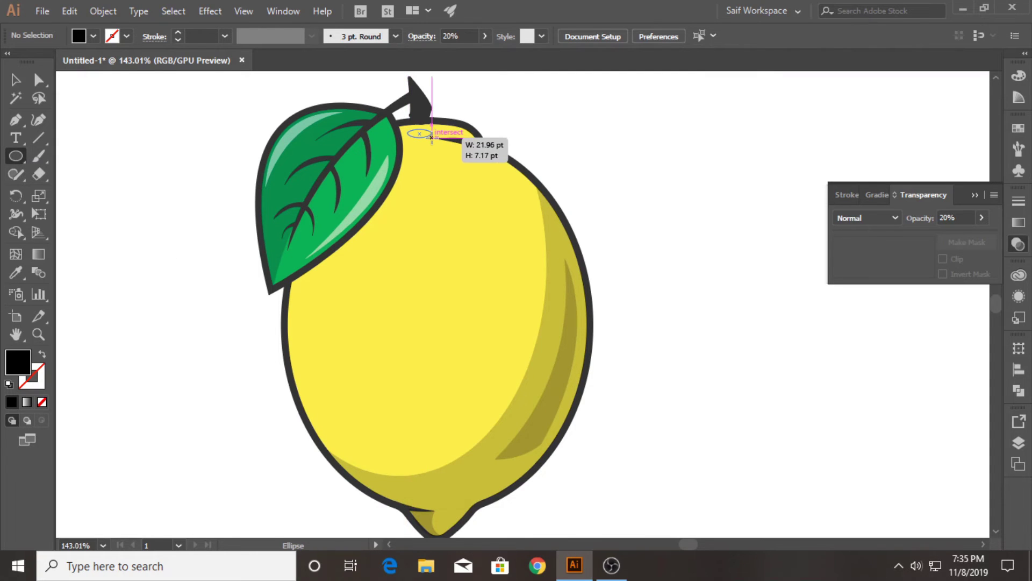
{"action": "left_click", "coordinate": [15, 273]}
{"action": "left_click", "coordinate": [357, 202]}
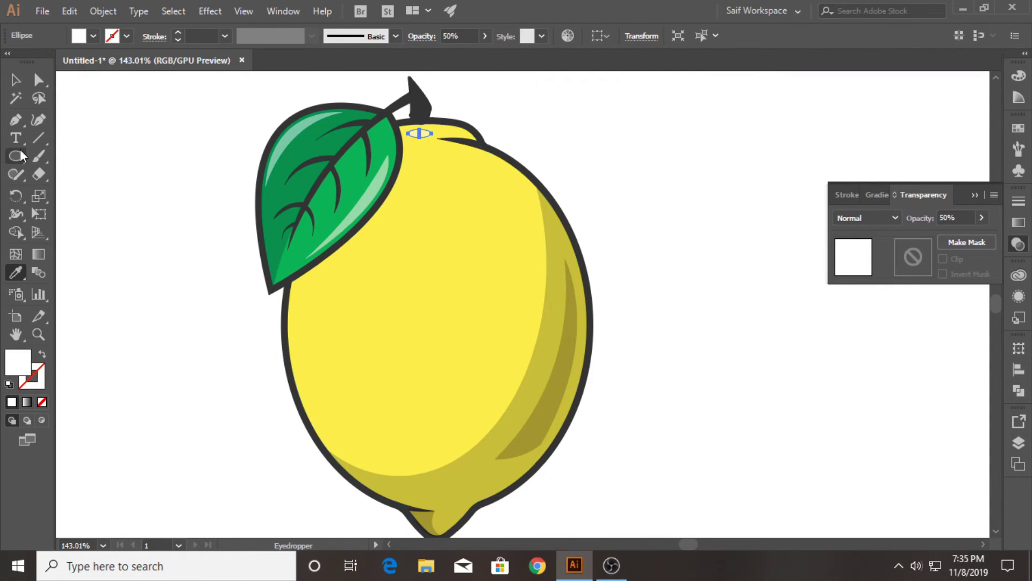
Step: Draw a long curved translucent white highlight streak below the leaf, then collapse Transparency
{"action": "key", "text": "p"}
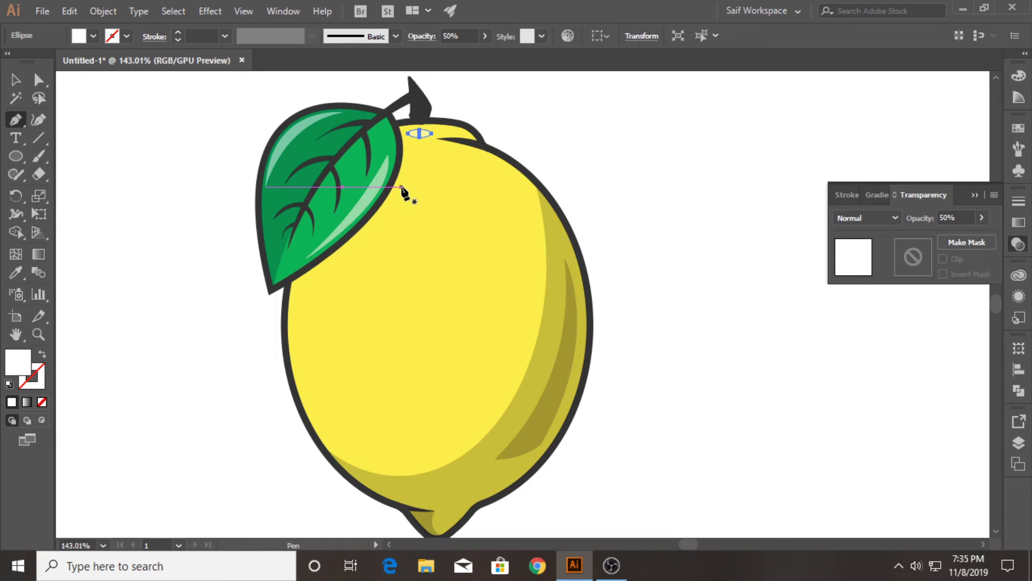
{"action": "left_click", "coordinate": [409, 186]}
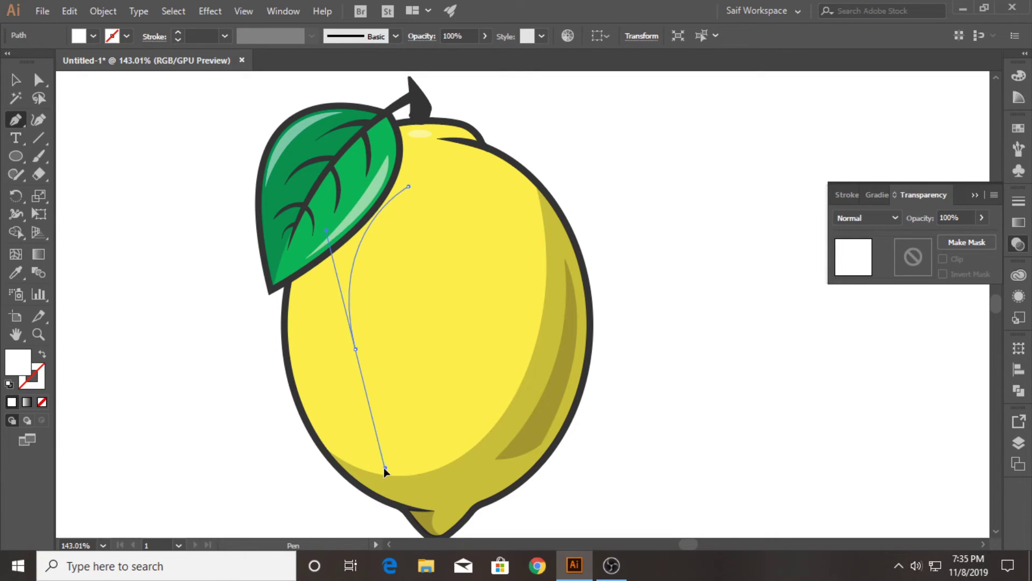
{"action": "left_click_drag", "start_coordinate": [366, 356], "coordinate": [415, 471]}
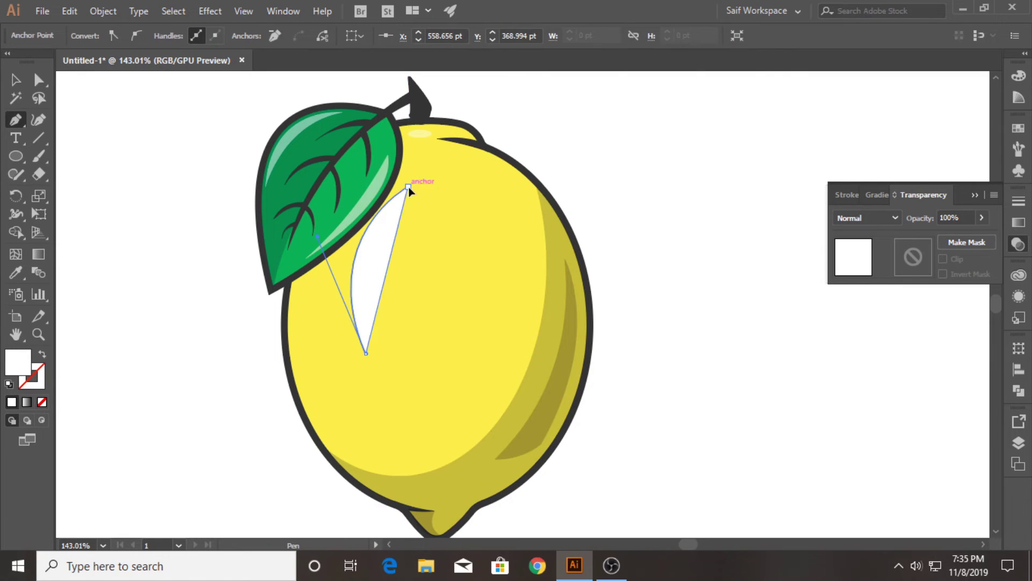
{"action": "left_click_drag", "start_coordinate": [408, 187], "coordinate": [392, 104]}
{"action": "key", "text": "v"}
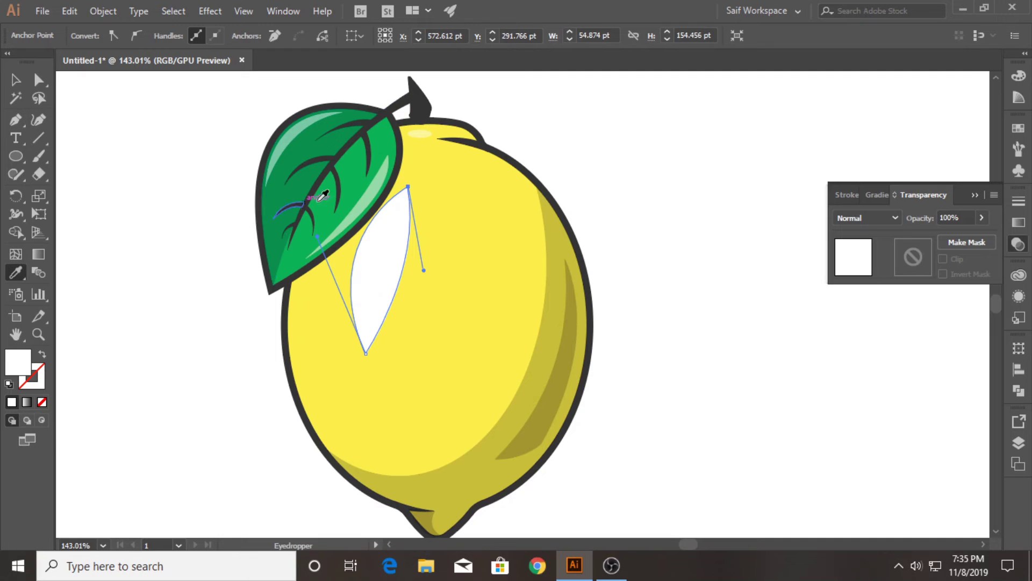
{"action": "key", "text": "5"}
{"action": "left_click", "coordinate": [219, 255]}
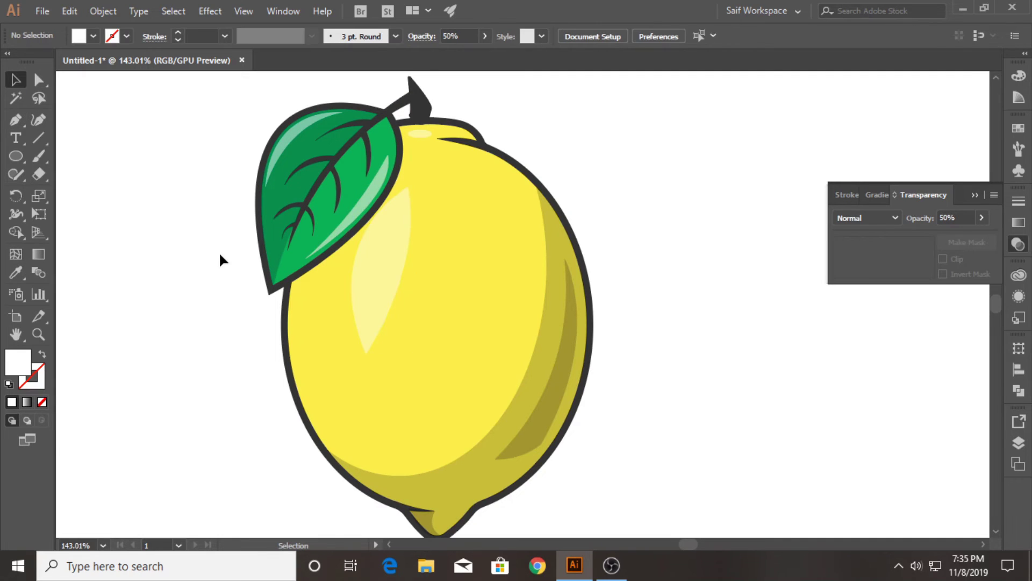
{"action": "left_click", "coordinate": [975, 196]}
{"action": "left_click", "coordinate": [360, 246], "text": "alt"}
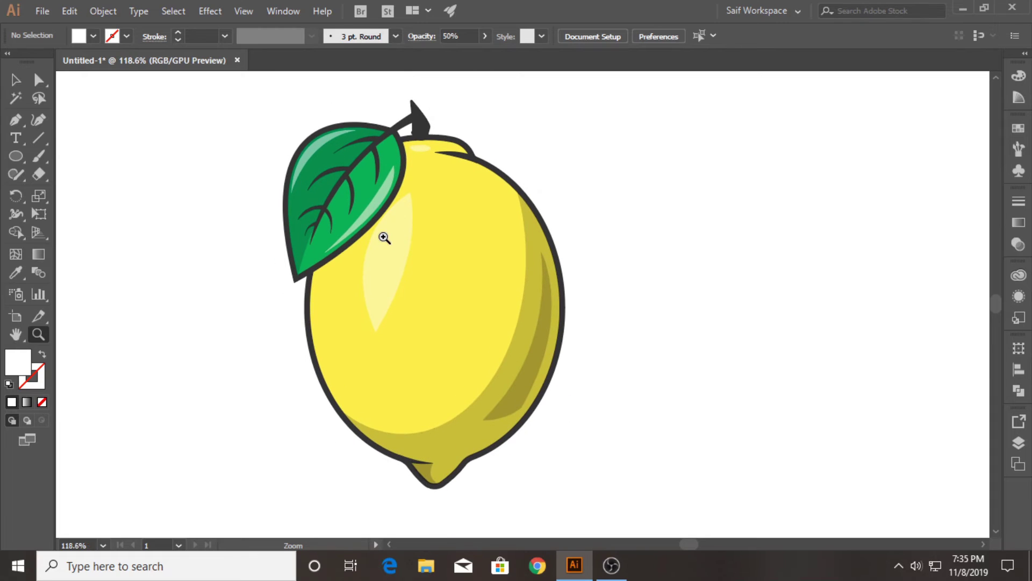
Step: Draw a narrow curved sliver along the left edge under the leaf with the 20% dark shadow style
{"action": "left_click", "coordinate": [15, 120]}
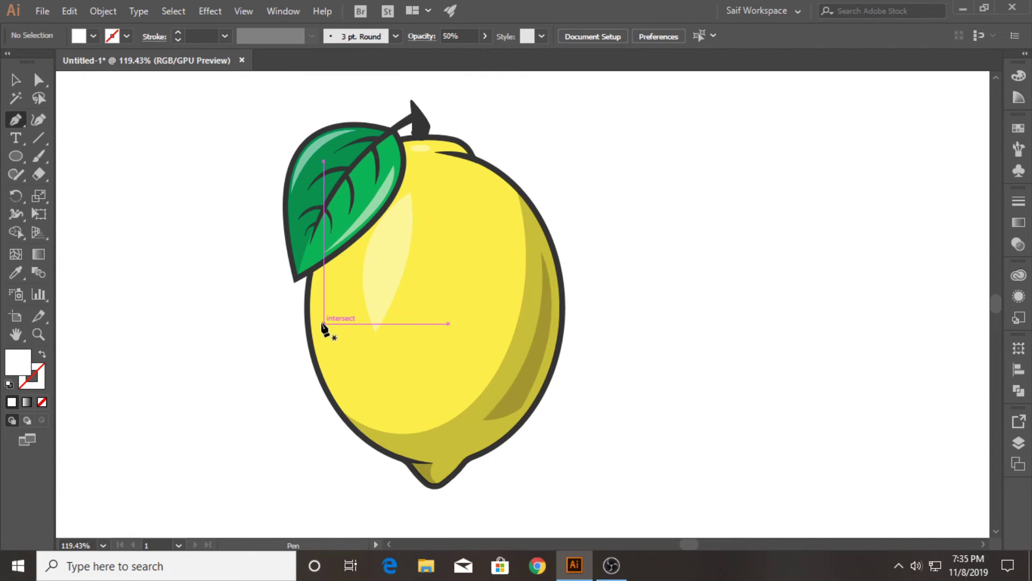
{"action": "left_click", "coordinate": [317, 342]}
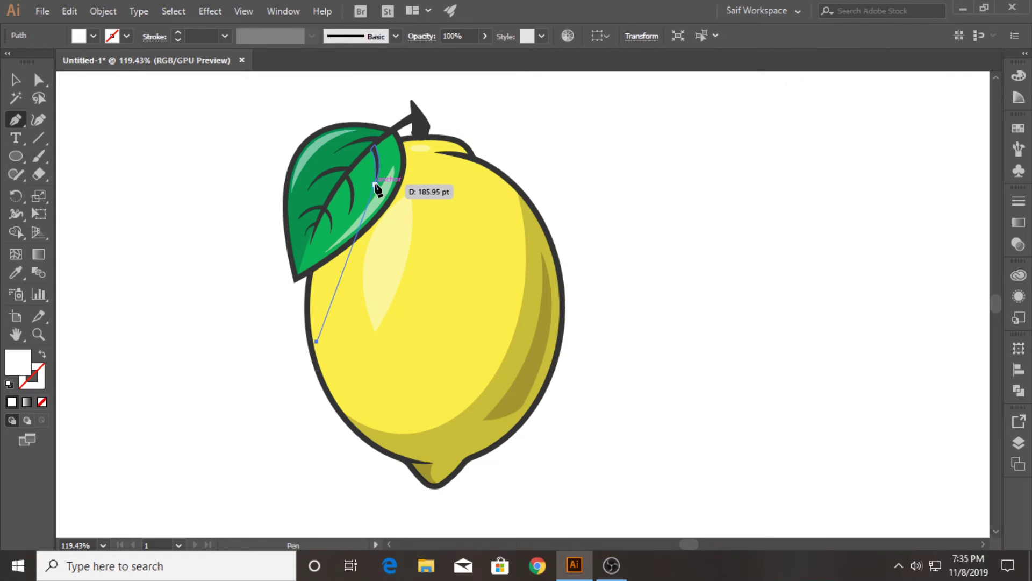
{"action": "left_click_drag", "start_coordinate": [375, 184], "coordinate": [455, 123]}
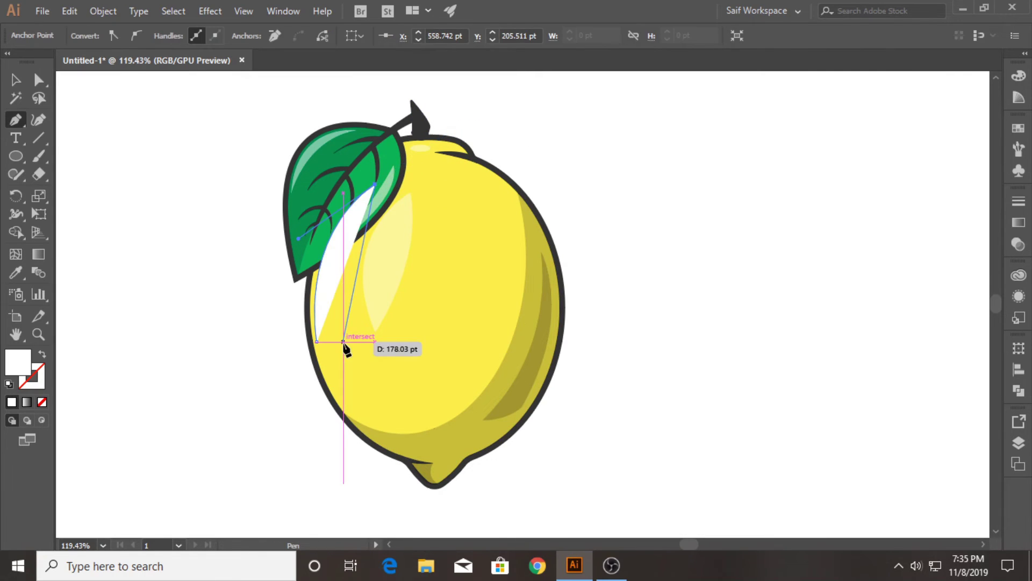
{"action": "left_click_drag", "start_coordinate": [317, 341], "coordinate": [316, 430]}
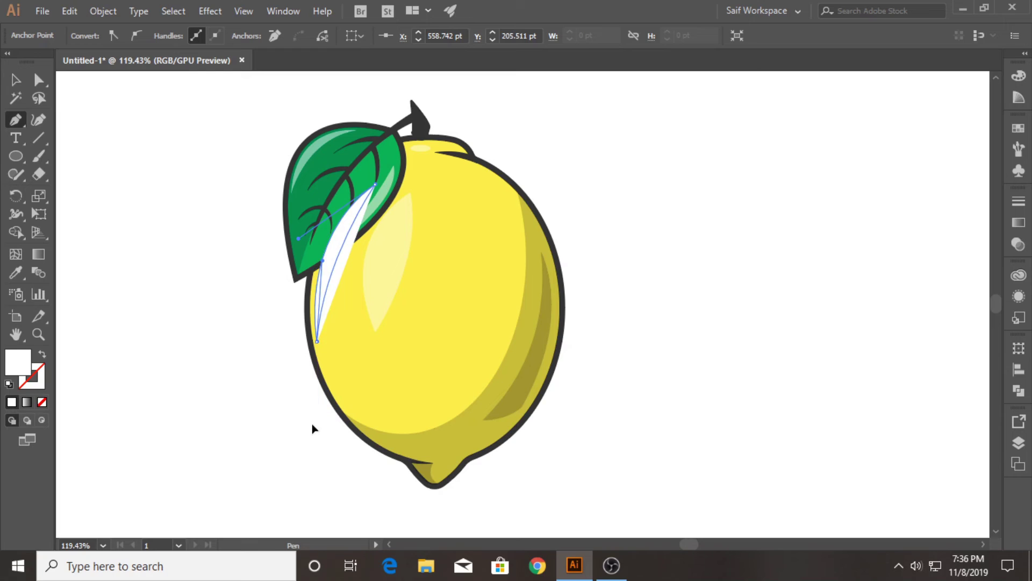
{"action": "left_click", "coordinate": [15, 273]}
{"action": "left_click", "coordinate": [472, 456]}
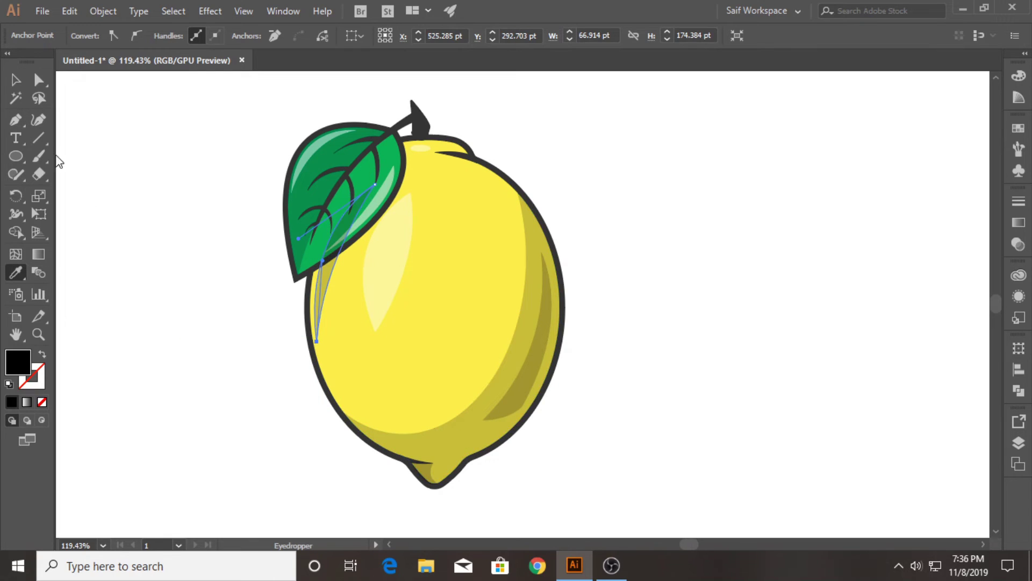
{"action": "key", "text": "v"}
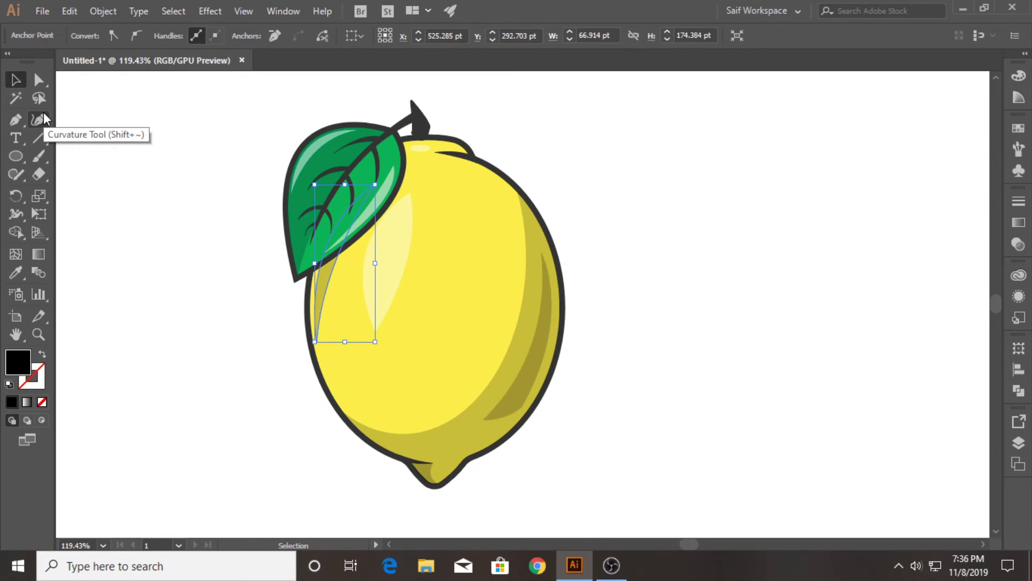
{"action": "left_click", "coordinate": [221, 247]}
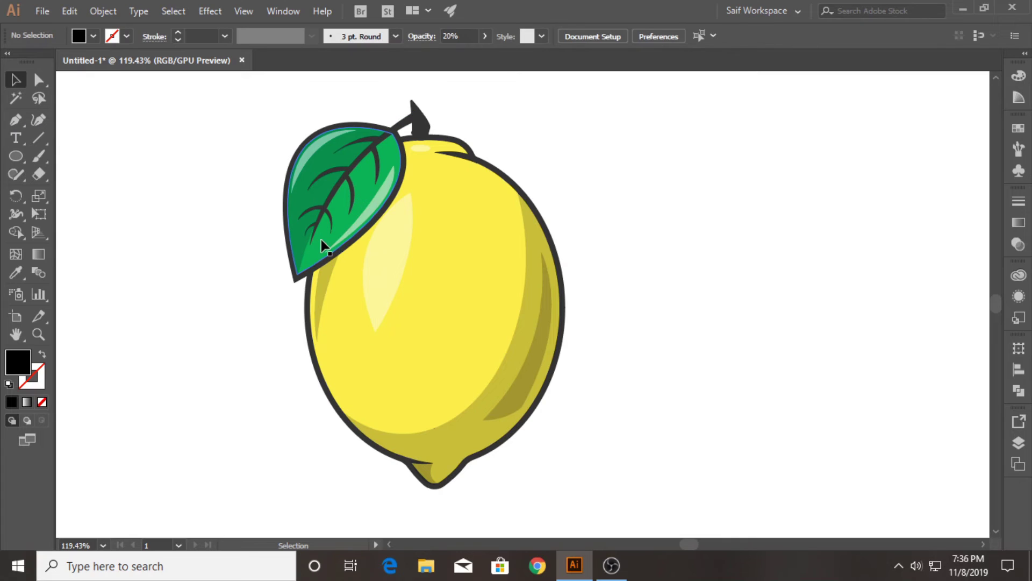
Step: Select the leaf group and lemon body and Alt-drag a copy to the right
{"action": "left_click_drag", "start_coordinate": [321, 240], "coordinate": [327, 250]}
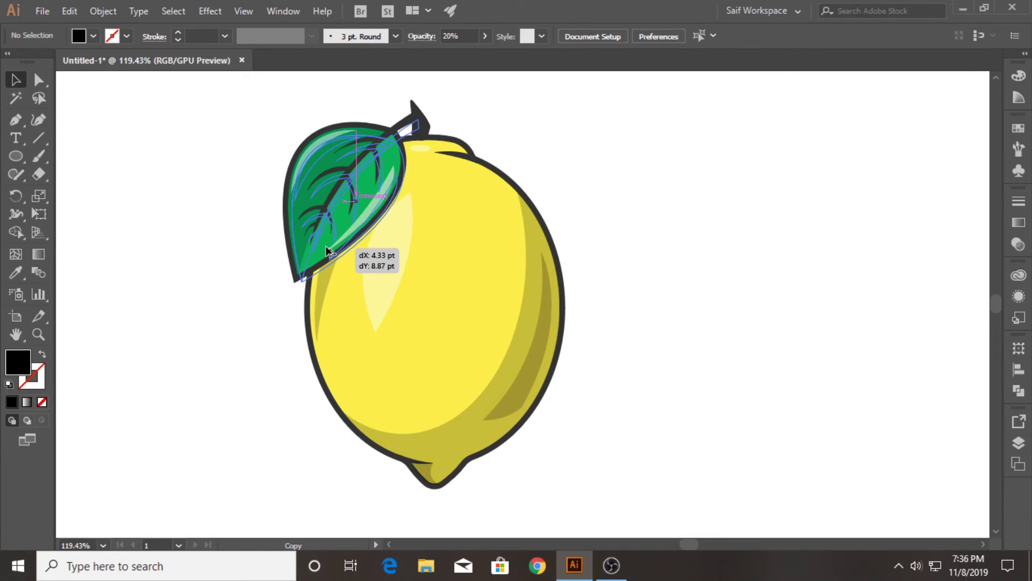
{"action": "left_click_drag", "start_coordinate": [327, 251], "coordinate": [323, 254]}
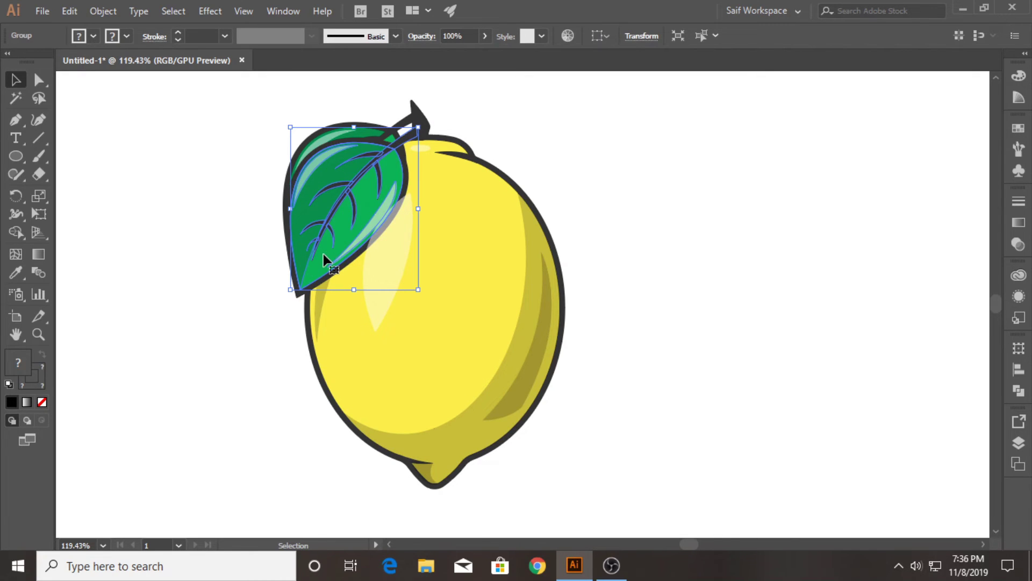
{"action": "left_click", "coordinate": [376, 373], "text": "shift"}
{"action": "left_click_drag", "start_coordinate": [375, 372], "coordinate": [733, 375]}
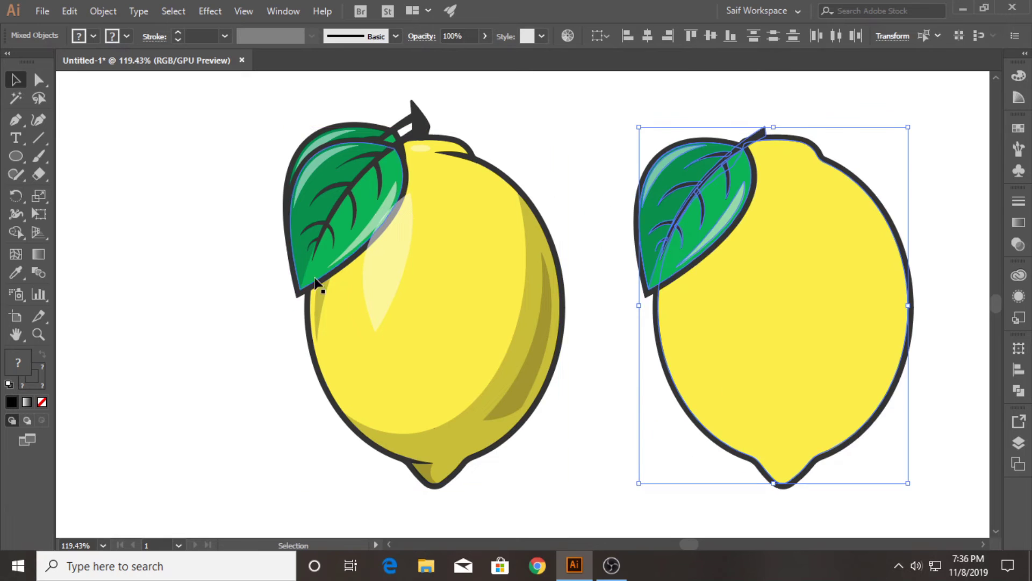
{"action": "left_click", "coordinate": [327, 263]}
{"action": "key", "text": "ctrl+shift+a"}
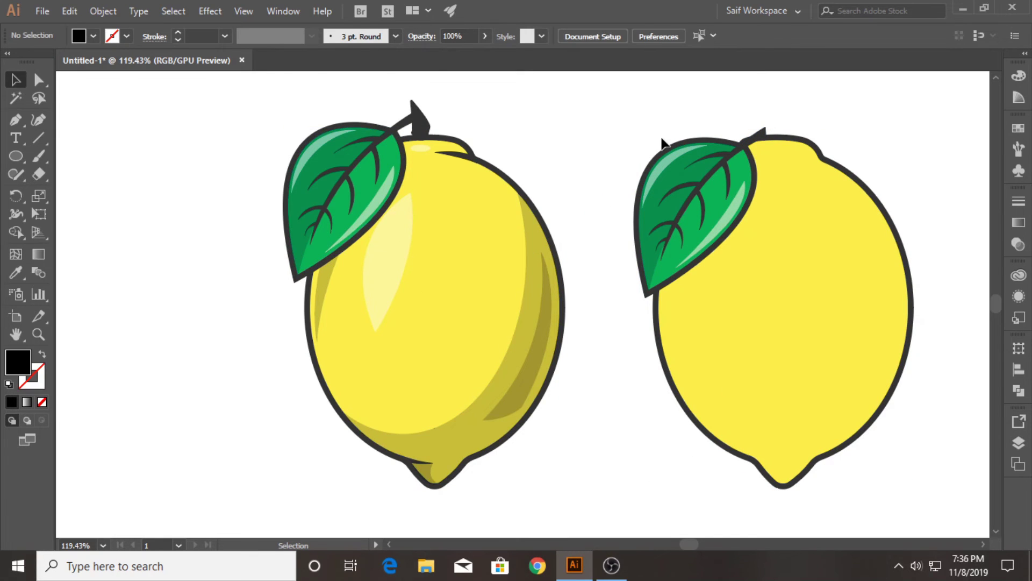
Step: Try trimming the copy with the Shape Builder, then undo all those edits
{"action": "left_click_drag", "start_coordinate": [744, 209], "coordinate": [798, 288]}
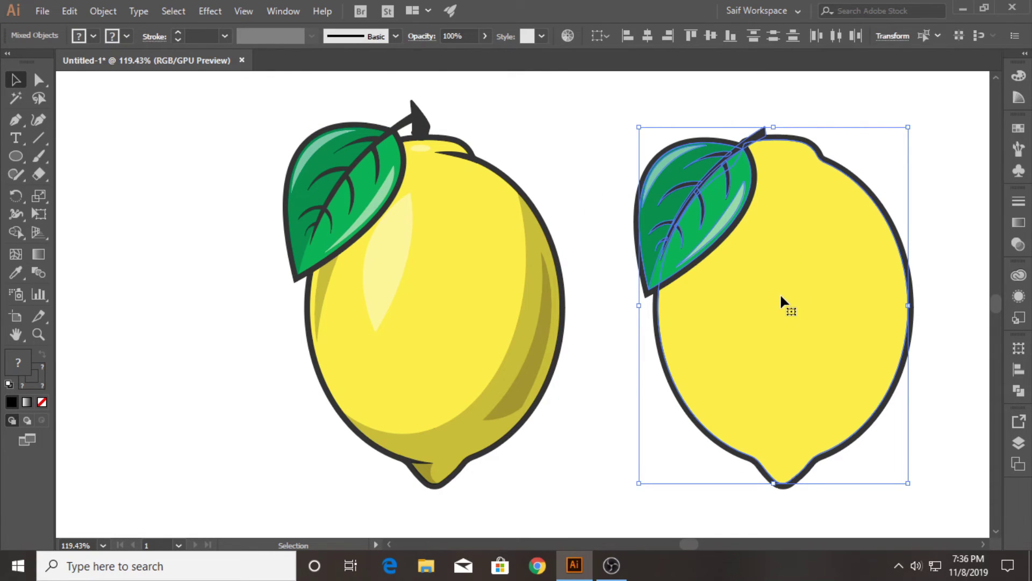
{"action": "left_click", "coordinate": [15, 234]}
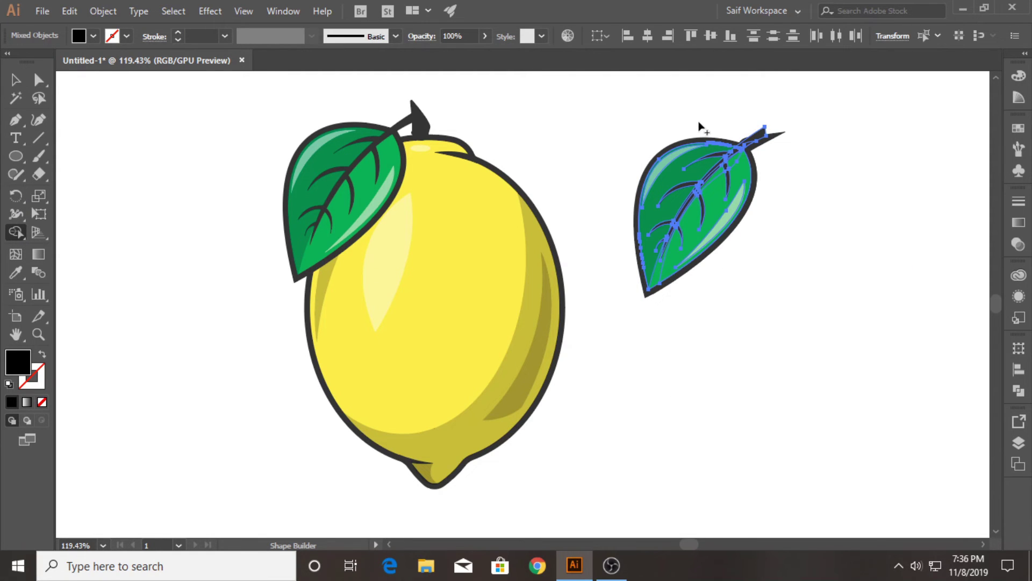
{"action": "left_click_drag", "start_coordinate": [651, 239], "coordinate": [690, 156]}
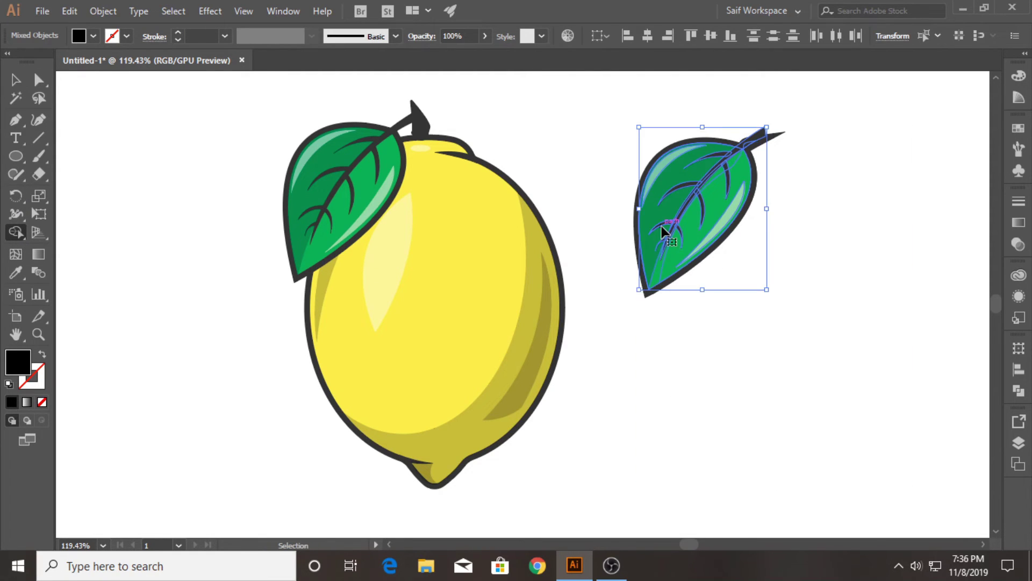
{"action": "key", "text": "ctrl+z"}
{"action": "left_click", "coordinate": [775, 162], "text": "alt"}
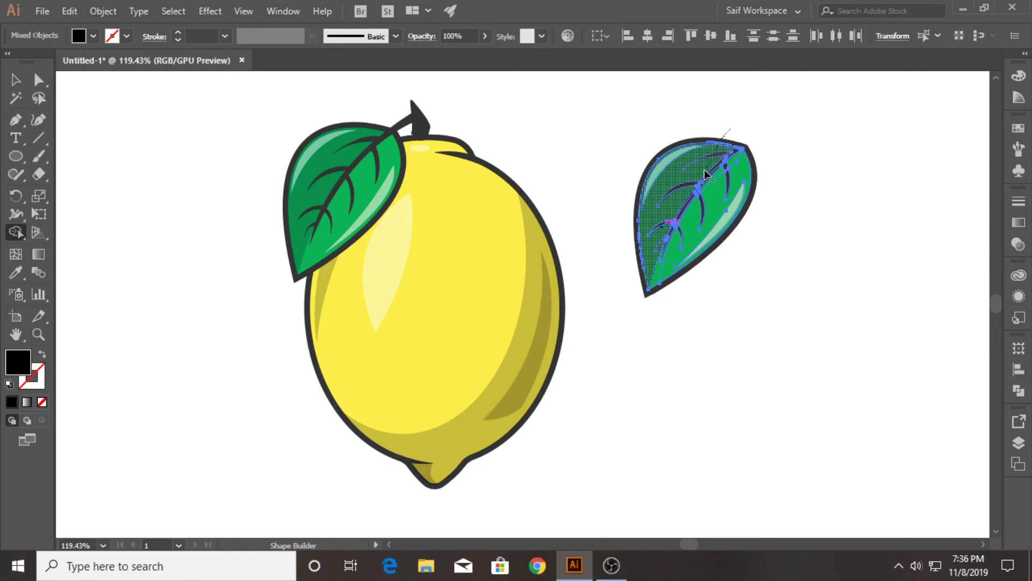
{"action": "left_click", "coordinate": [649, 255], "text": "alt"}
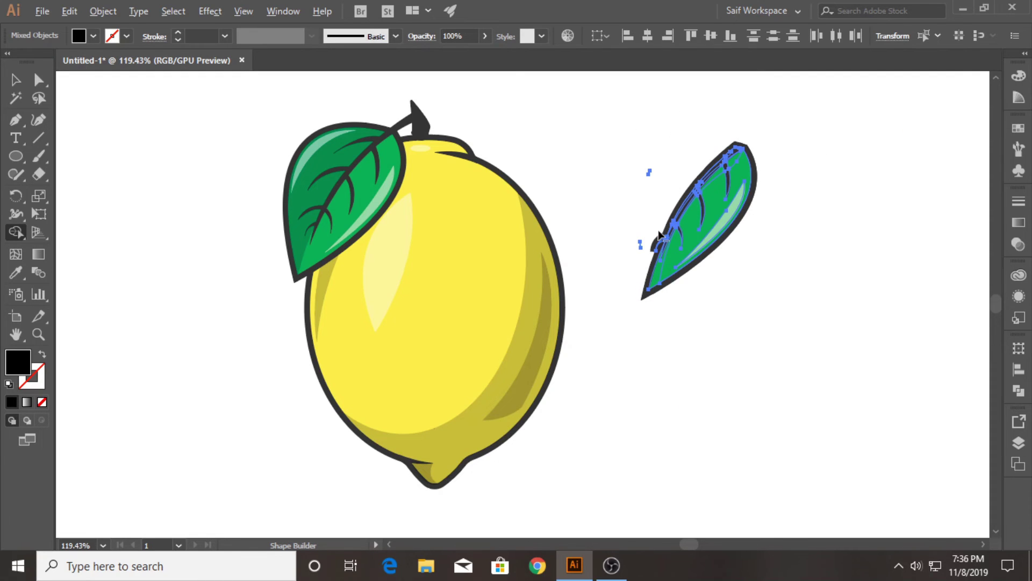
{"action": "key", "text": "ctrl+z"}
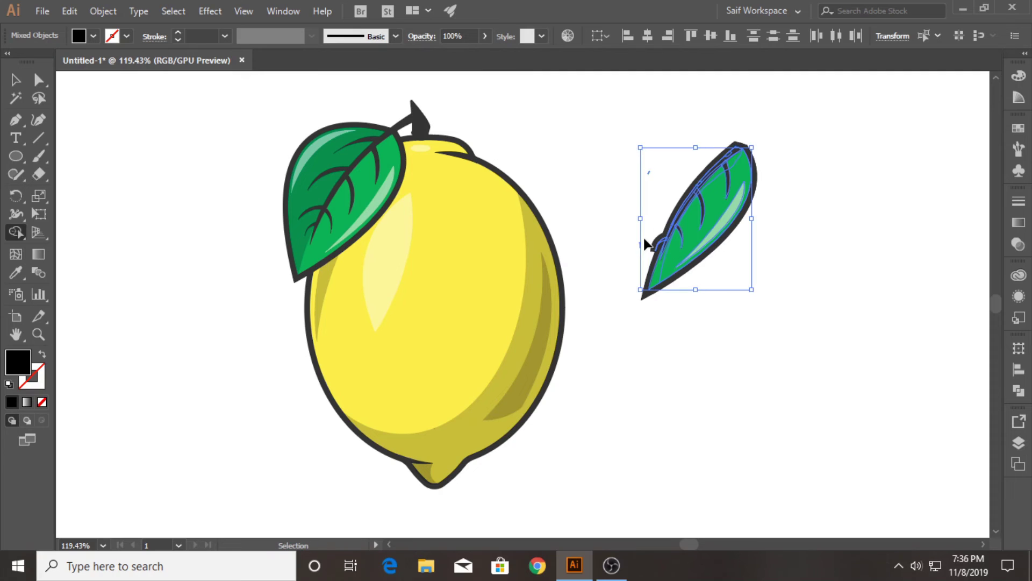
{"action": "key", "text": "ctrl+z"}
{"action": "key", "text": "ctrl+z"}
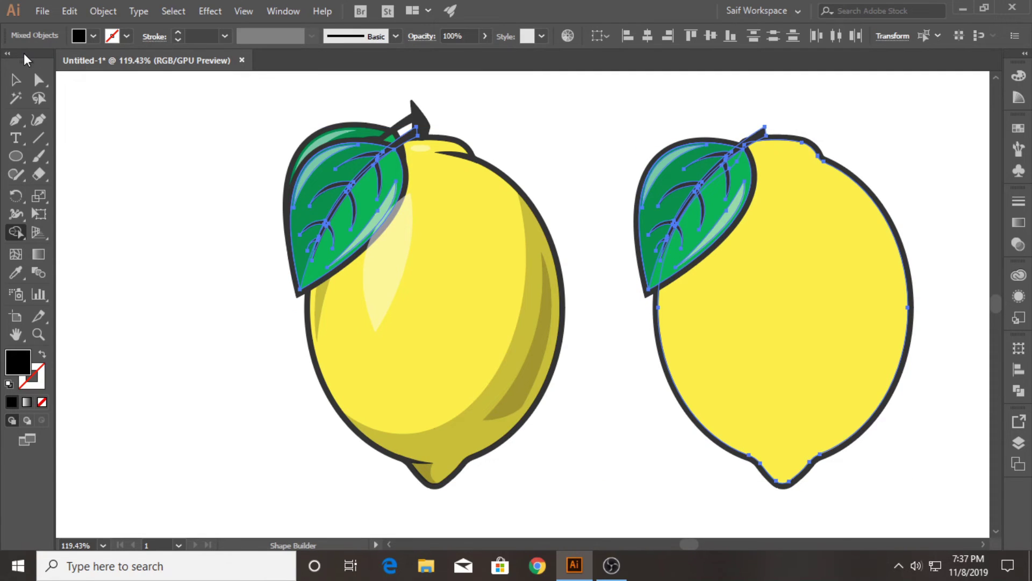
{"action": "key", "text": "ctrl+z"}
Step: Unite the copy's leaf parts into one shape with Pathfinder
{"action": "left_click", "coordinate": [15, 80]}
{"action": "left_click", "coordinate": [571, 133]}
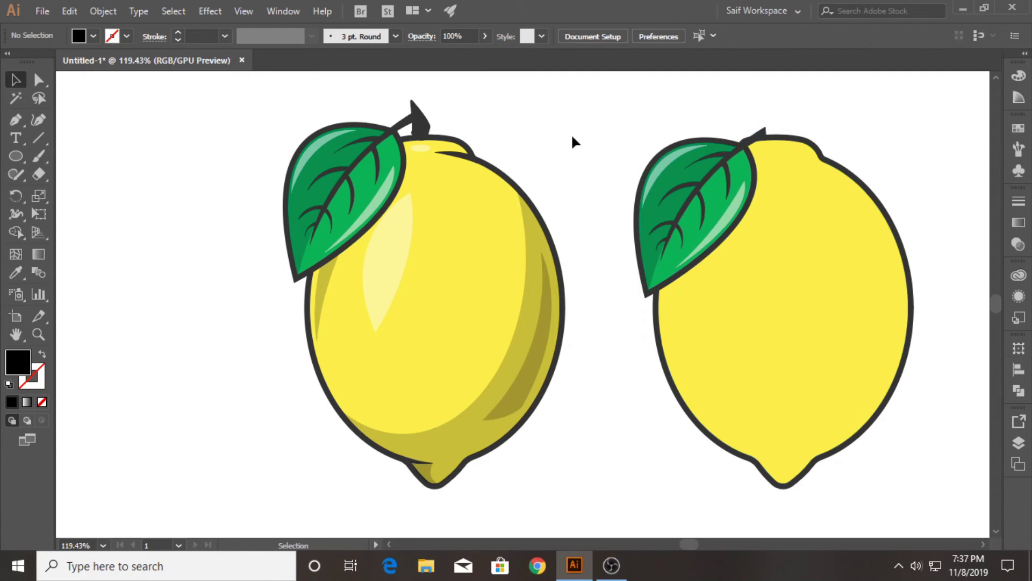
{"action": "left_click", "coordinate": [677, 175]}
{"action": "left_click", "coordinate": [814, 274], "text": "shift"}
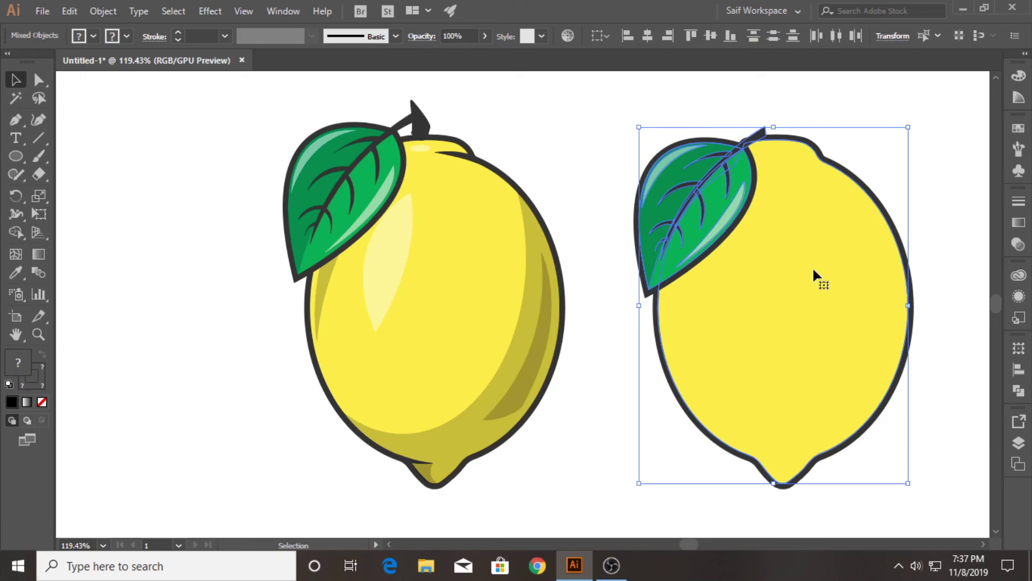
{"action": "left_click", "coordinate": [1019, 391]}
{"action": "left_click", "coordinate": [842, 380]}
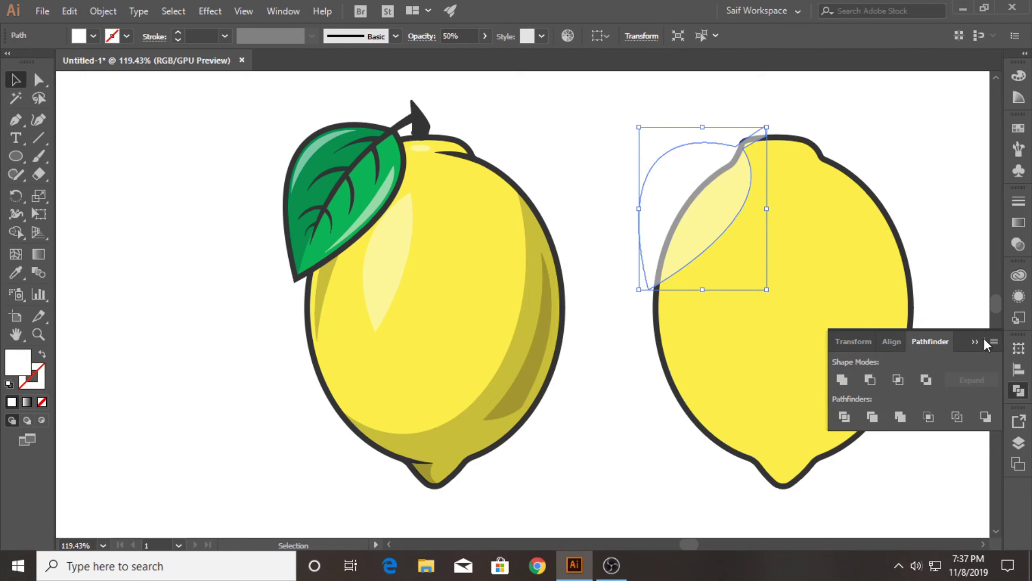
{"action": "left_click", "coordinate": [951, 170]}
Step: Use the Shape Builder to delete the leaf overhang and the copy's lemon body
{"action": "left_click_drag", "start_coordinate": [664, 105], "coordinate": [805, 284]}
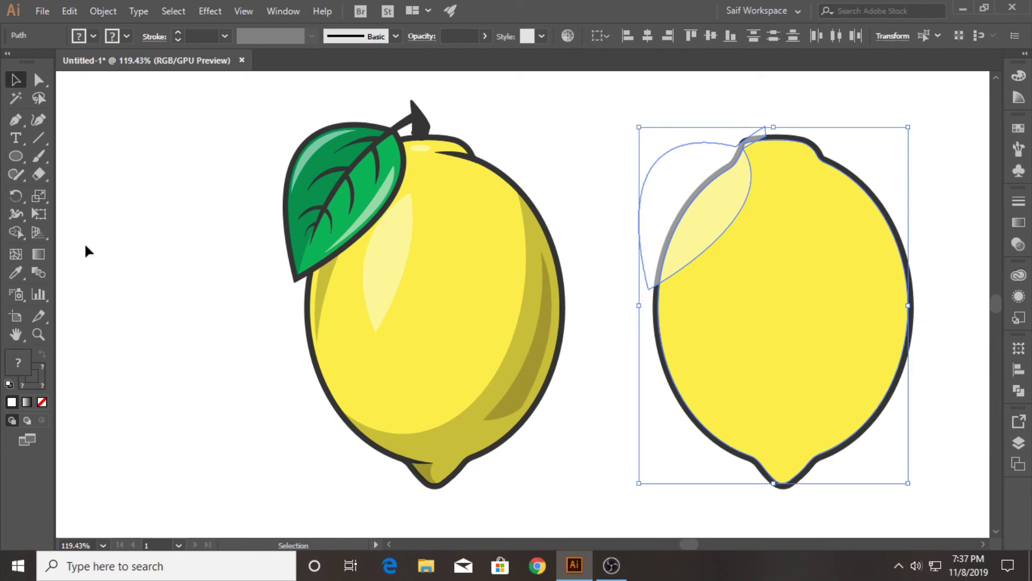
{"action": "left_click", "coordinate": [17, 235]}
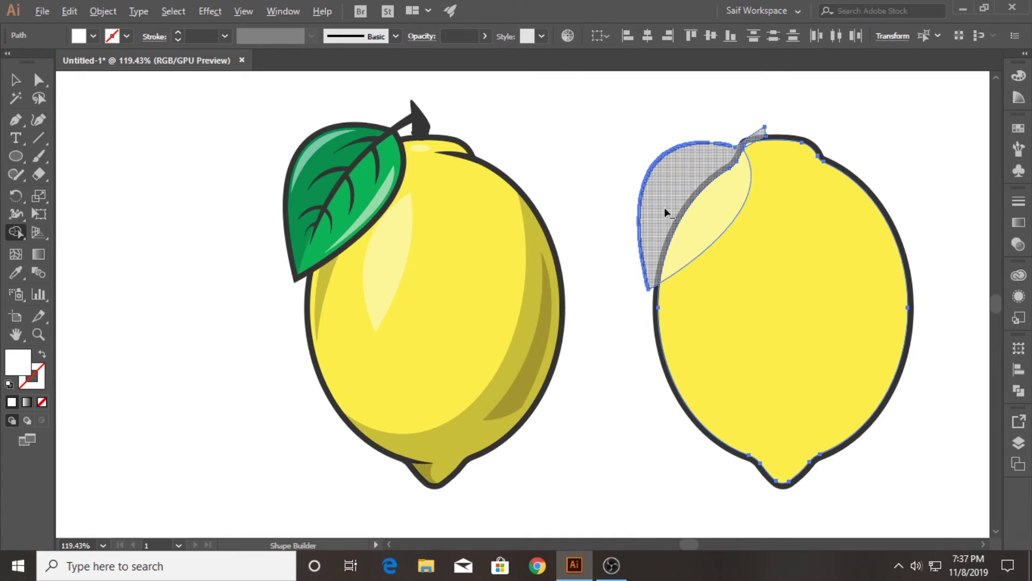
{"action": "left_click", "coordinate": [663, 208]}
{"action": "key", "text": "v"}
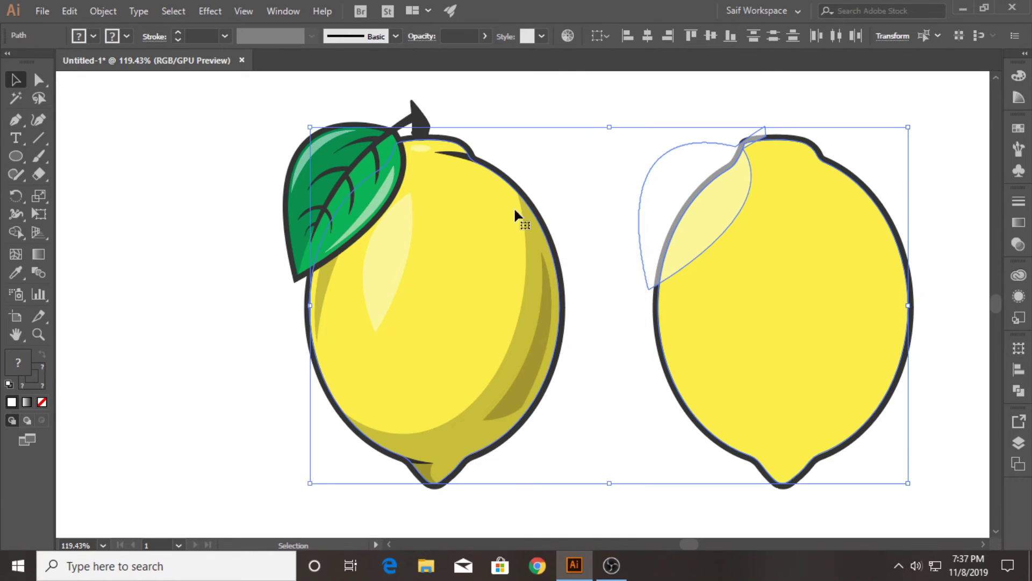
{"action": "left_click", "coordinate": [12, 234]}
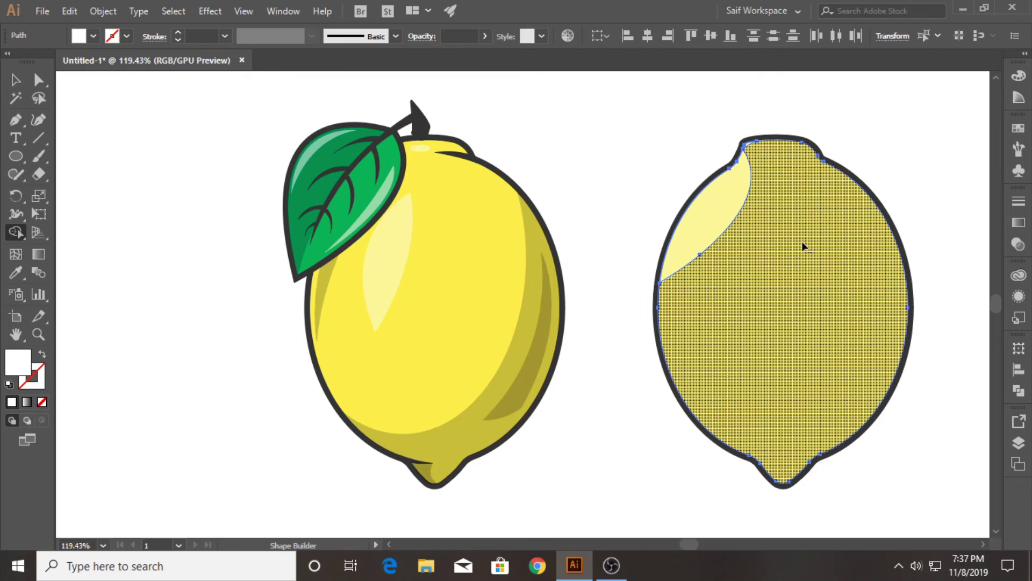
{"action": "left_click", "coordinate": [800, 249], "text": "alt"}
Step: Apply the lemon shadow's grey translucent style to the remaining leaf piece
{"action": "left_click", "coordinate": [15, 273]}
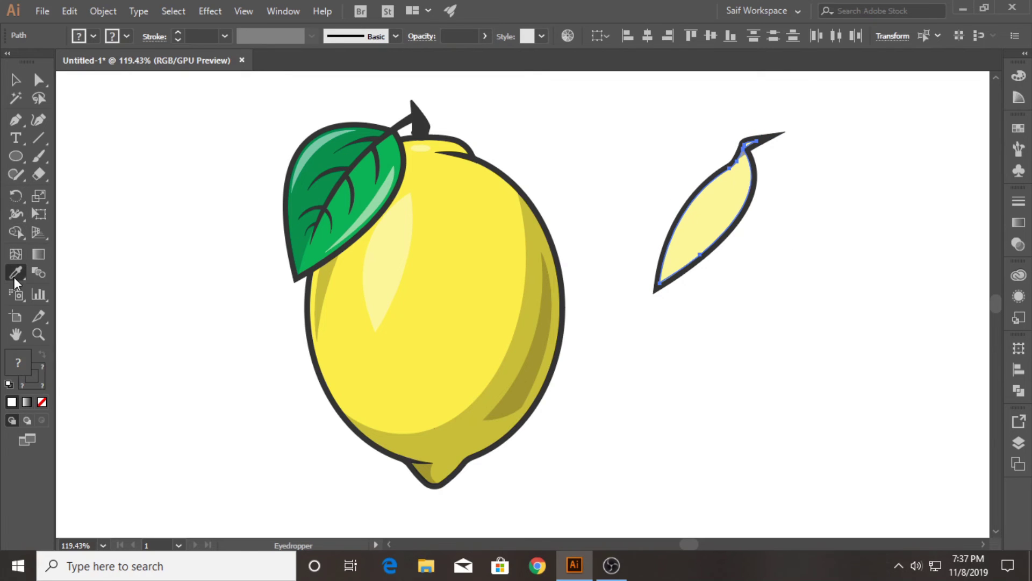
{"action": "left_click", "coordinate": [540, 329]}
{"action": "left_click", "coordinate": [16, 80]}
{"action": "left_click", "coordinate": [540, 113]}
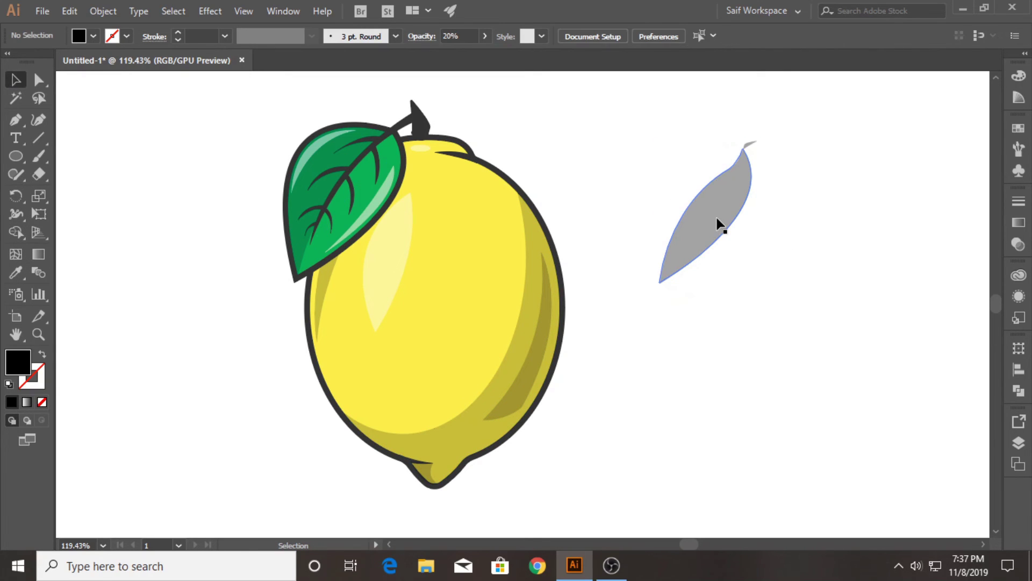
Step: Drag the grey leaf piece onto the lemon's leaf and delete the leftover sliver
{"action": "left_click_drag", "start_coordinate": [745, 231], "coordinate": [371, 226]}
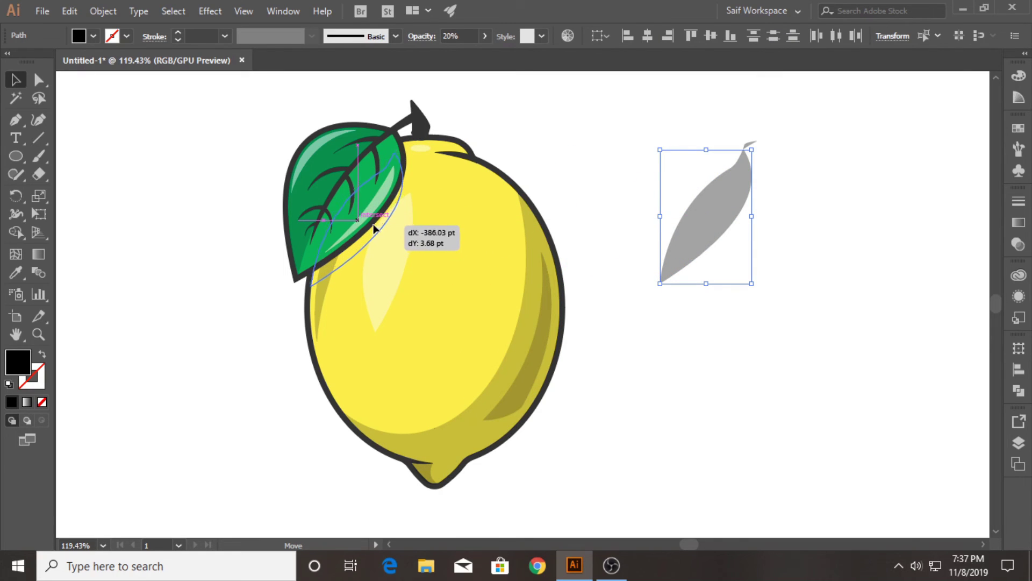
{"action": "left_click_drag", "start_coordinate": [371, 226], "coordinate": [373, 228]}
{"action": "left_click", "coordinate": [748, 144]}
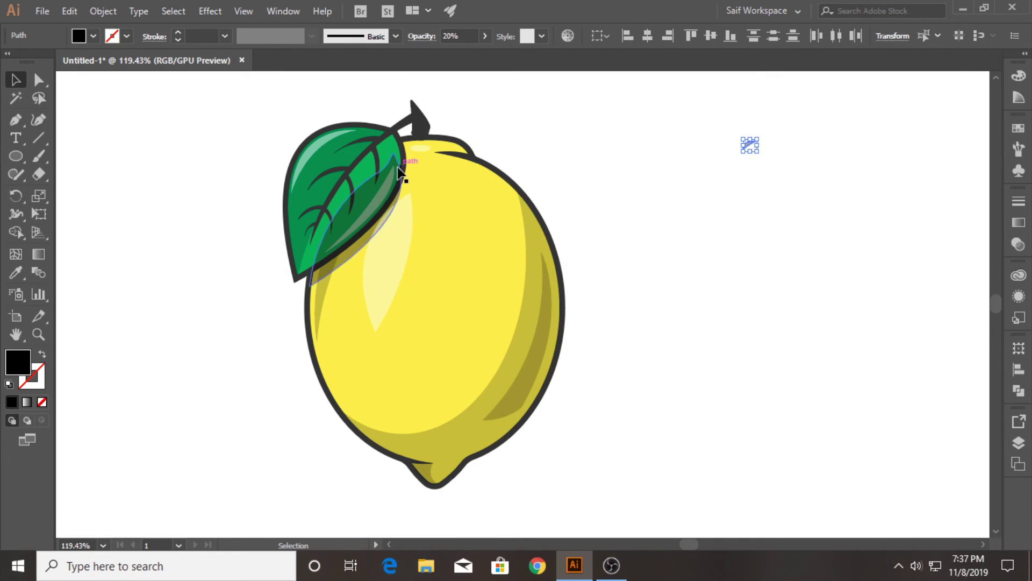
{"action": "key", "text": "Delete"}
Step: Try a 6 px stroke on the leaf shadow, then set its stroke to None
{"action": "left_click", "coordinate": [351, 240]}
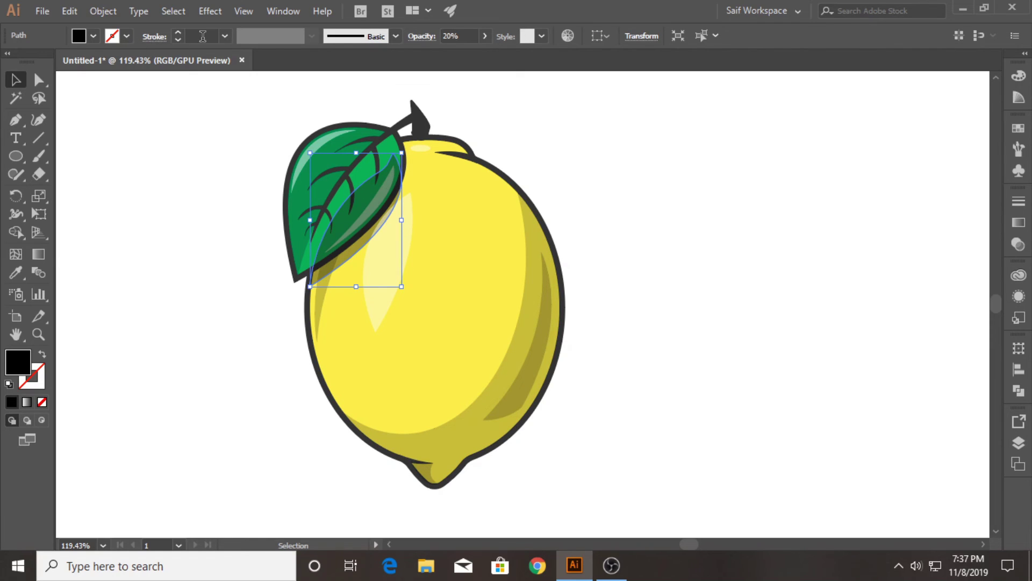
{"action": "left_click", "coordinate": [224, 36]}
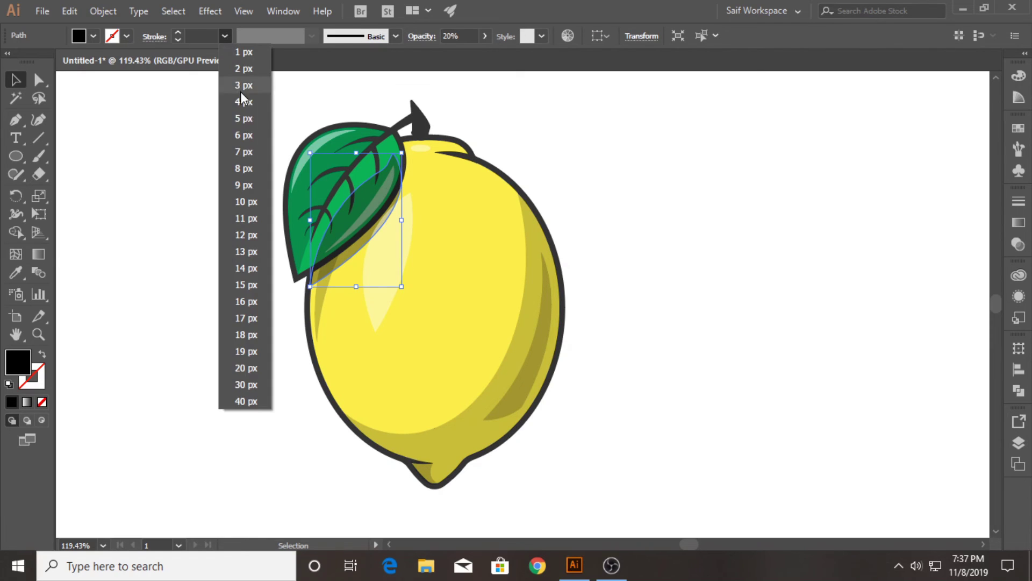
{"action": "left_click", "coordinate": [244, 136]}
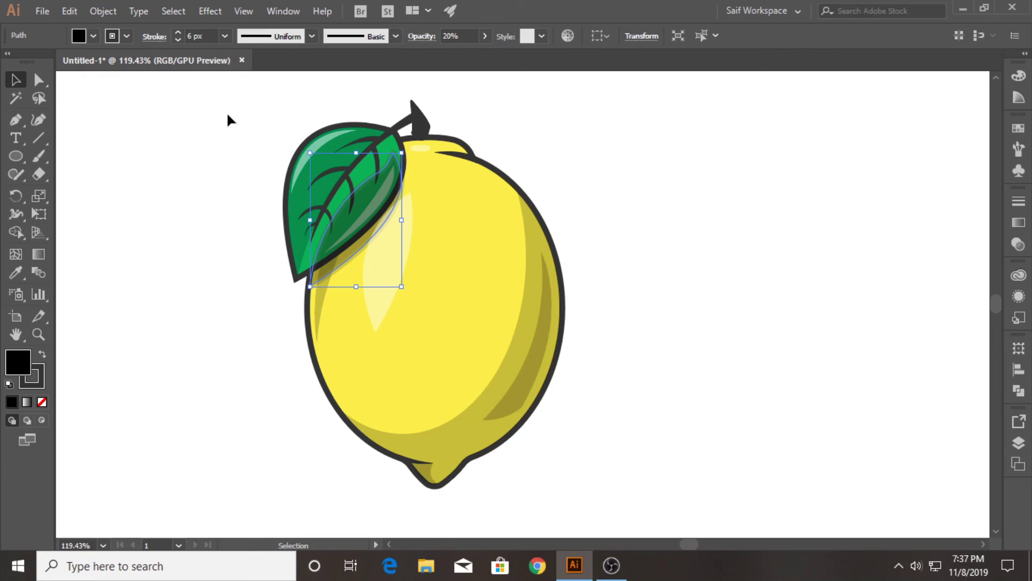
{"action": "left_click", "coordinate": [227, 115]}
{"action": "left_click", "coordinate": [363, 239]}
{"action": "key", "text": "a"}
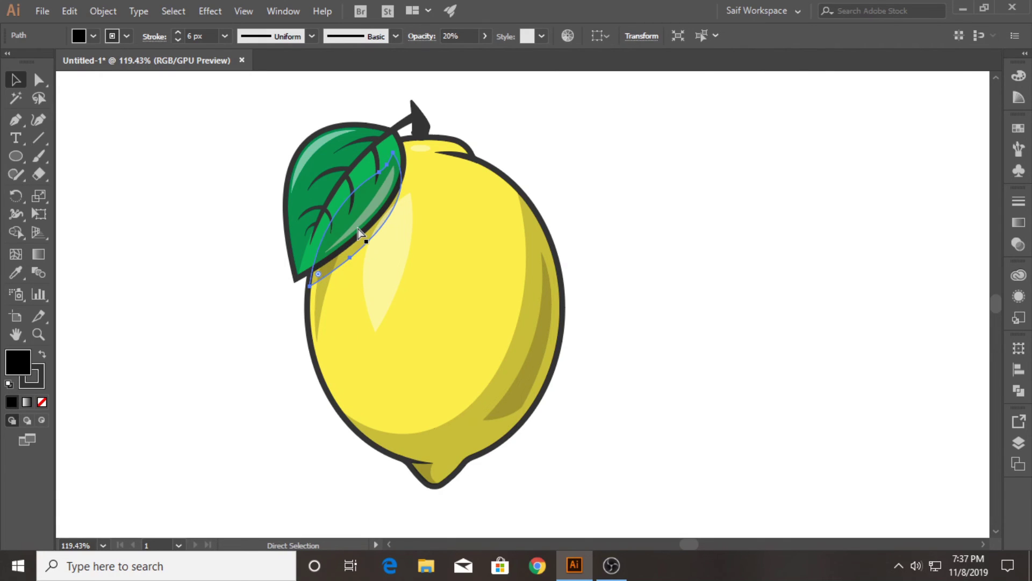
{"action": "left_click_drag", "start_coordinate": [405, 290], "coordinate": [359, 225]}
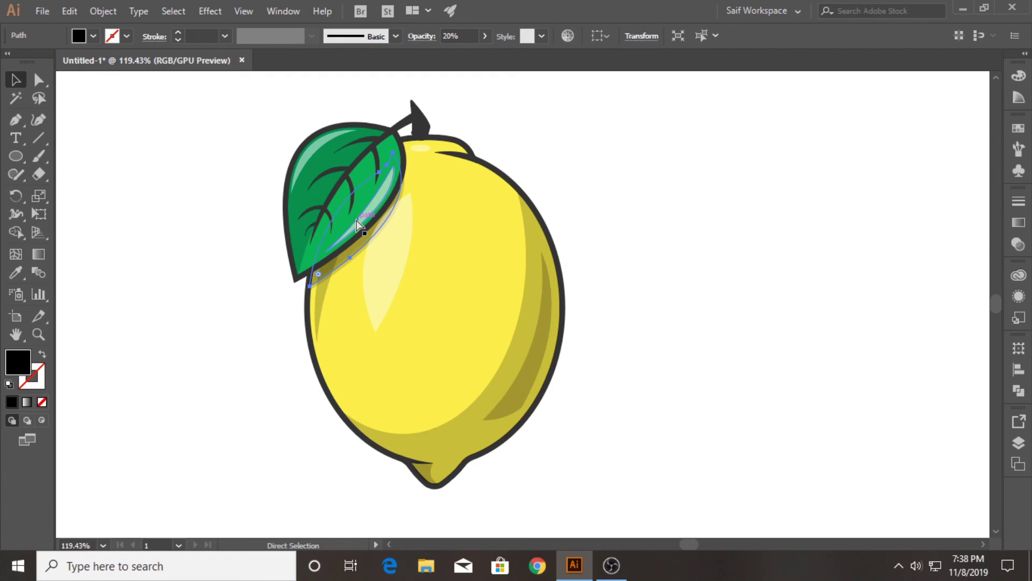
{"action": "left_click", "coordinate": [188, 207]}
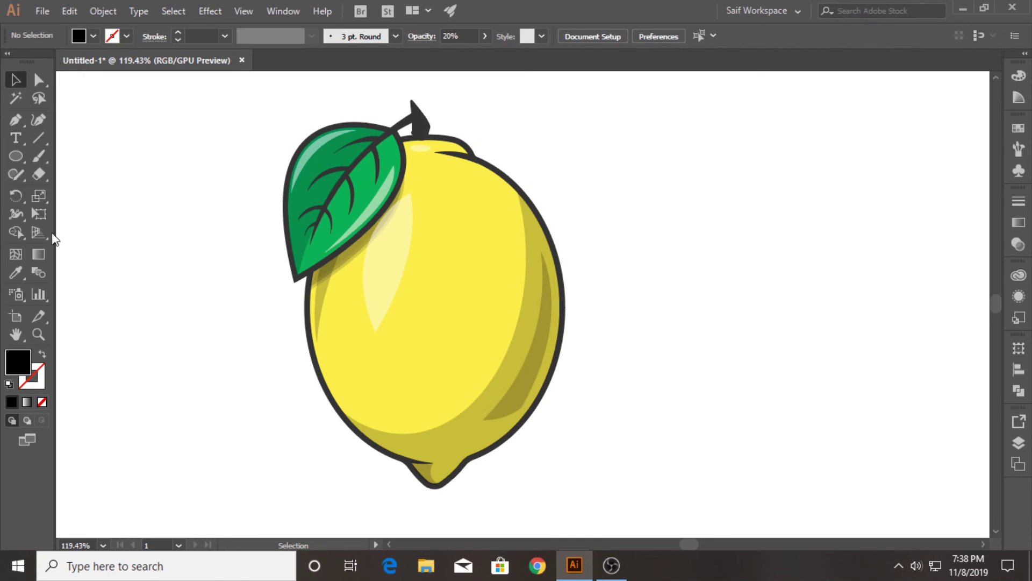
Step: Zoom in and draw small black circles over the top, centre and left of the lemon
{"action": "key", "text": "z"}
{"action": "left_click", "coordinate": [448, 256]}
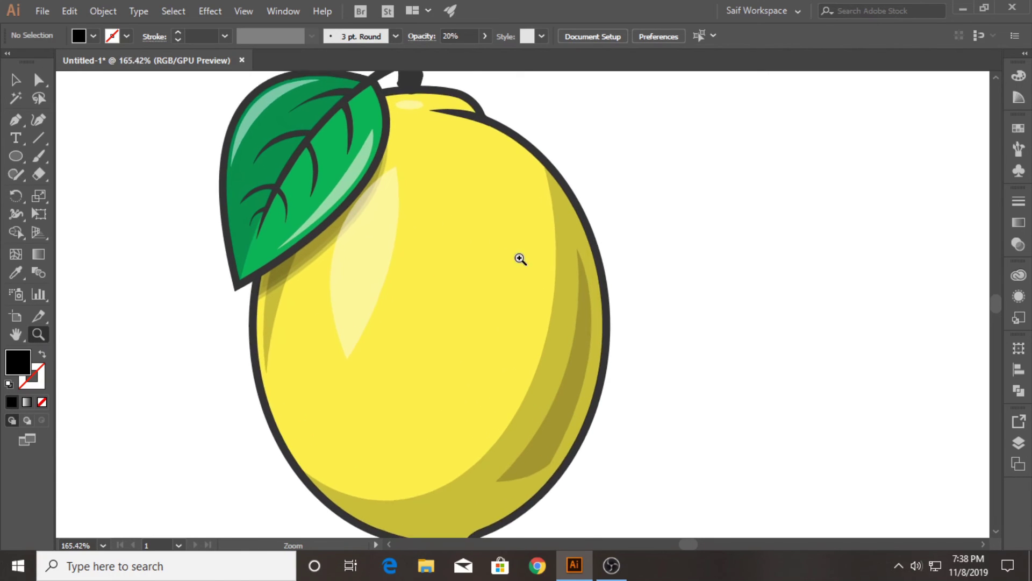
{"action": "key", "text": "l"}
{"action": "left_click_drag", "start_coordinate": [428, 133], "coordinate": [435, 140]}
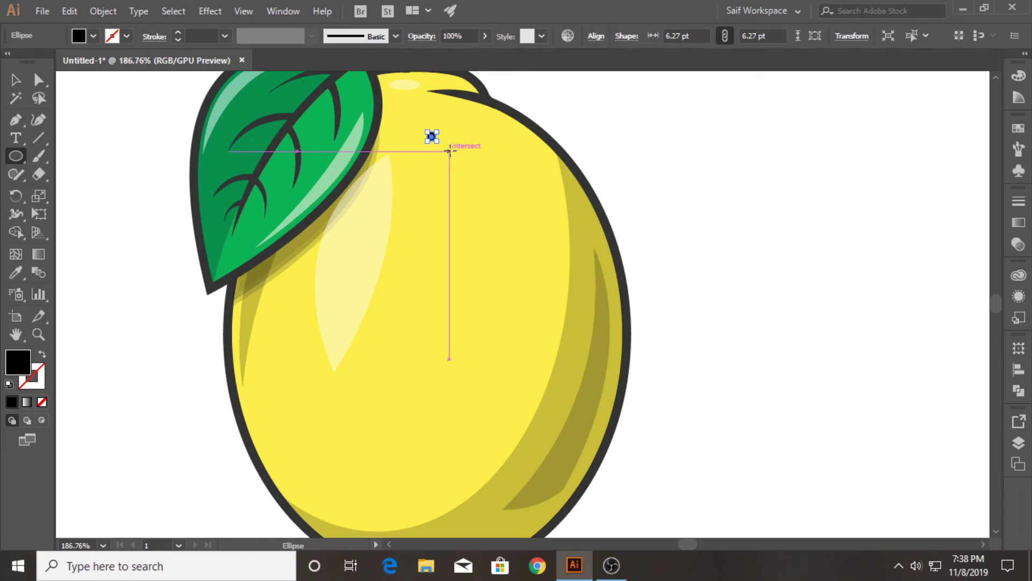
{"action": "left_click_drag", "start_coordinate": [472, 185], "coordinate": [472, 185]}
{"action": "left_click_drag", "start_coordinate": [407, 275], "coordinate": [414, 284]}
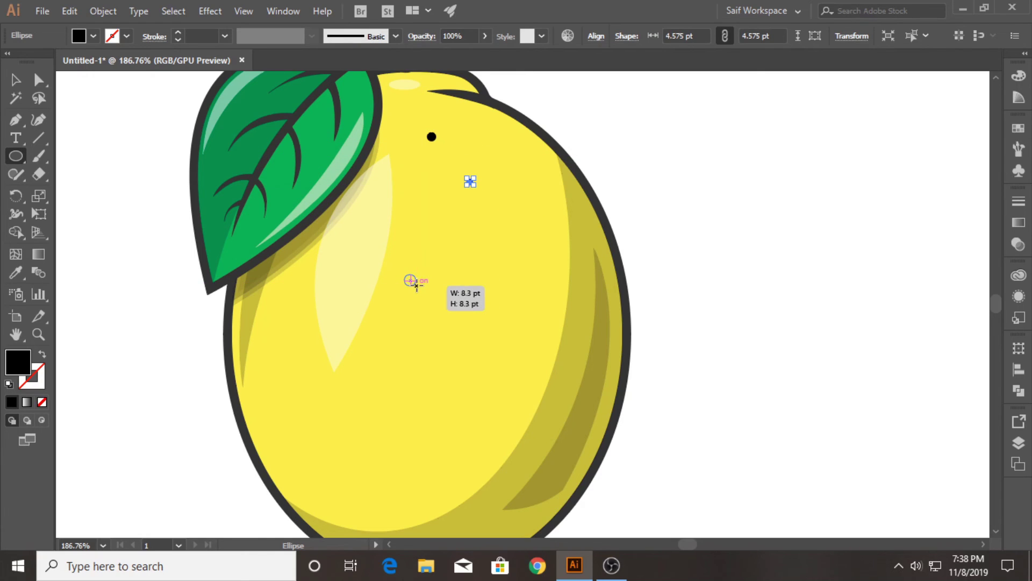
{"action": "left_click_drag", "start_coordinate": [279, 331], "coordinate": [287, 337]}
{"action": "left_click_drag", "start_coordinate": [272, 388], "coordinate": [278, 393]}
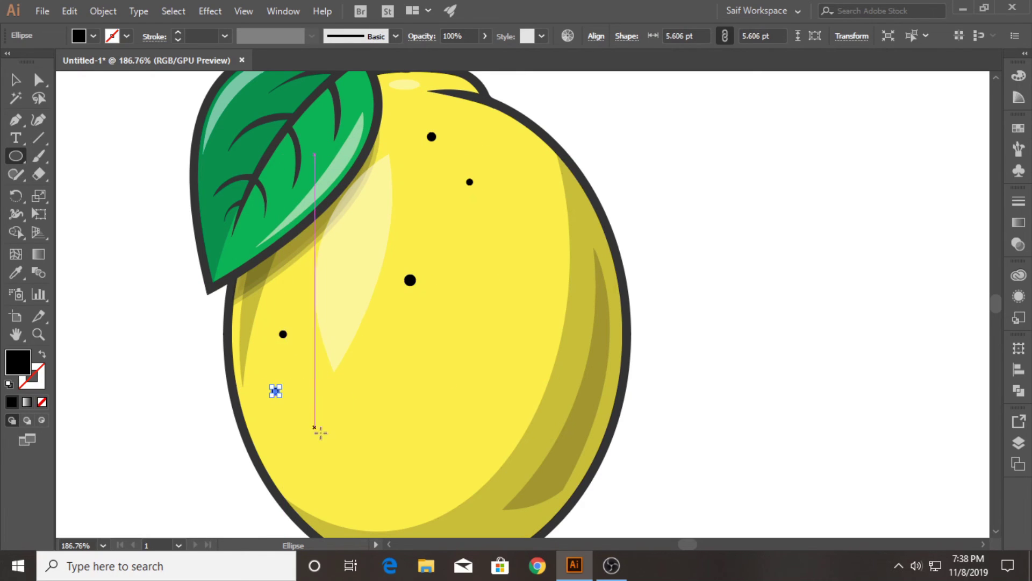
{"action": "left_click_drag", "start_coordinate": [335, 444], "coordinate": [342, 450]}
{"action": "left_click_drag", "start_coordinate": [449, 435], "coordinate": [456, 442]}
{"action": "left_click_drag", "start_coordinate": [395, 368], "coordinate": [406, 379]}
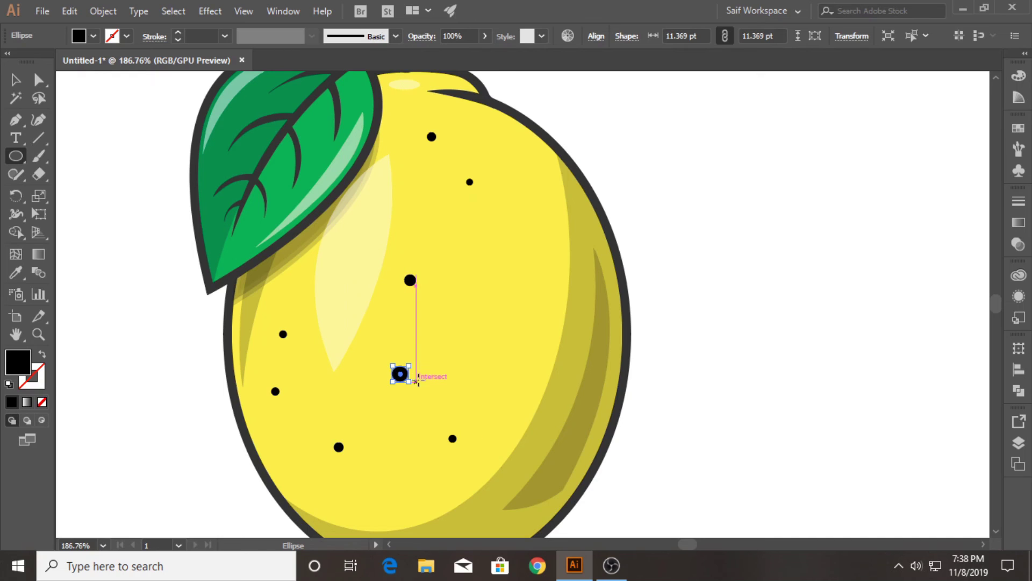
Step: Add more small black speckle dots over the lemon's right side and lower area
{"action": "left_click_drag", "start_coordinate": [488, 342], "coordinate": [489, 344]}
{"action": "left_click_drag", "start_coordinate": [507, 247], "coordinate": [512, 251]}
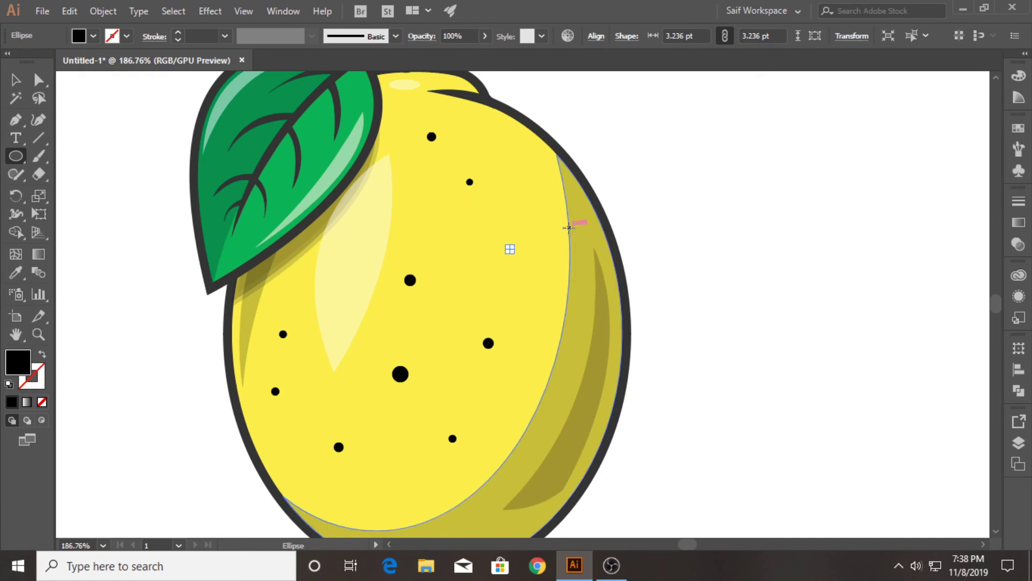
{"action": "left_click_drag", "start_coordinate": [579, 228], "coordinate": [583, 232]}
{"action": "left_click_drag", "start_coordinate": [558, 404], "coordinate": [562, 409]}
{"action": "left_click_drag", "start_coordinate": [557, 463], "coordinate": [560, 465]}
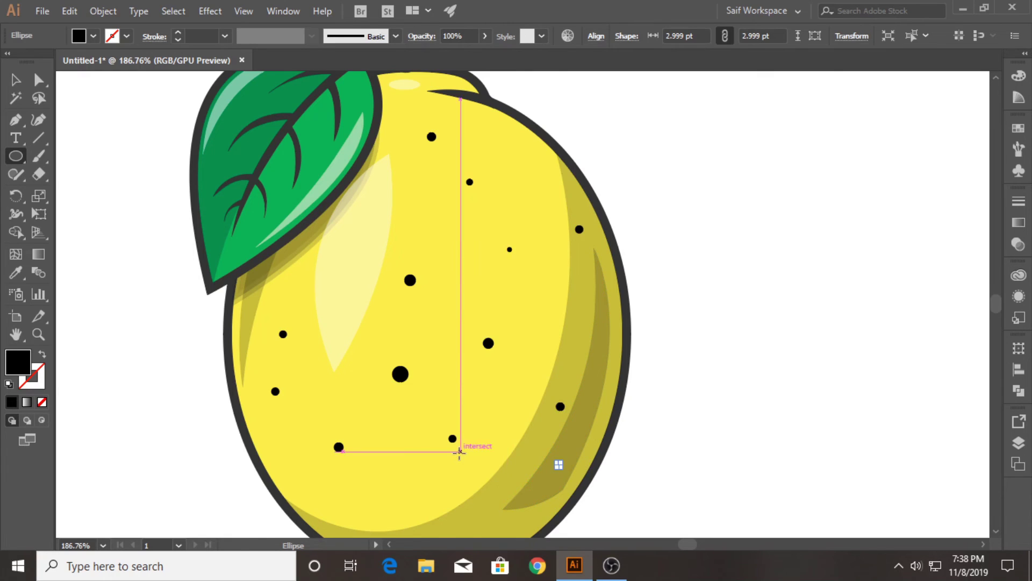
{"action": "scroll", "coordinate": [460, 452], "scroll_direction": "down", "scroll_amount": 3}
{"action": "left_click_drag", "start_coordinate": [455, 425], "coordinate": [462, 433]}
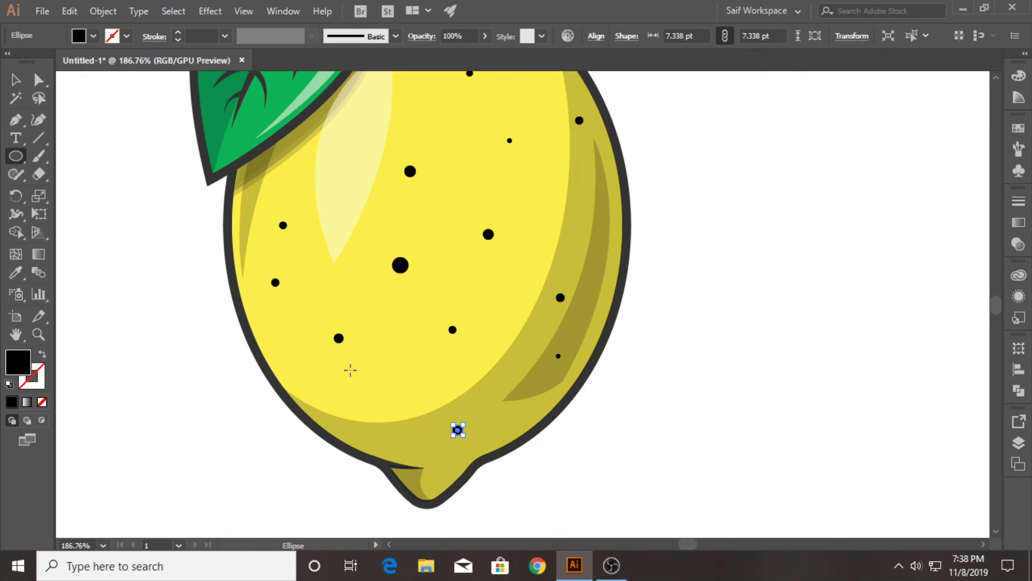
{"action": "left_click_drag", "start_coordinate": [350, 370], "coordinate": [357, 375]}
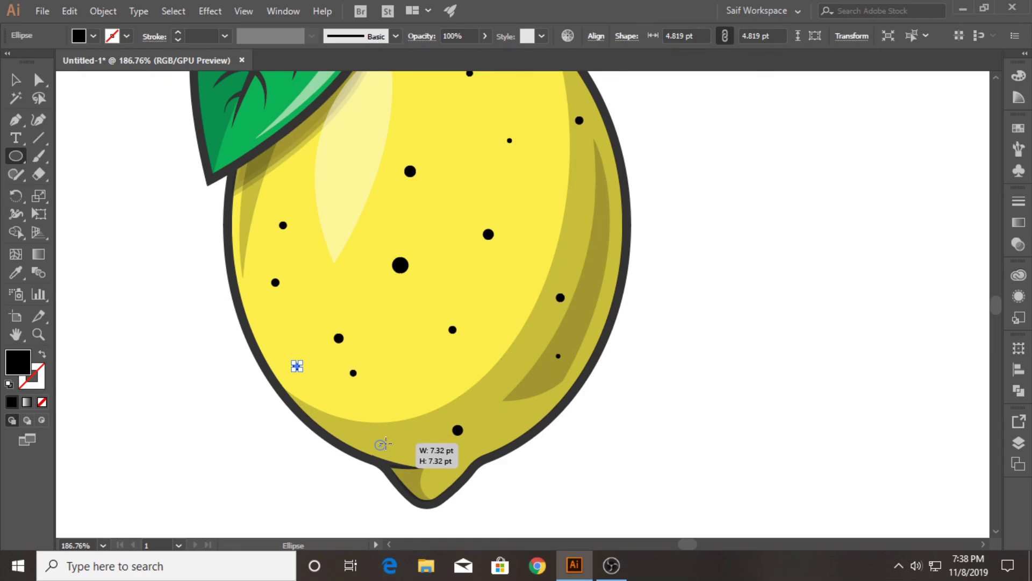
{"action": "left_click_drag", "start_coordinate": [382, 444], "coordinate": [378, 441]}
{"action": "scroll", "coordinate": [339, 440], "scroll_direction": "up", "scroll_amount": 3}
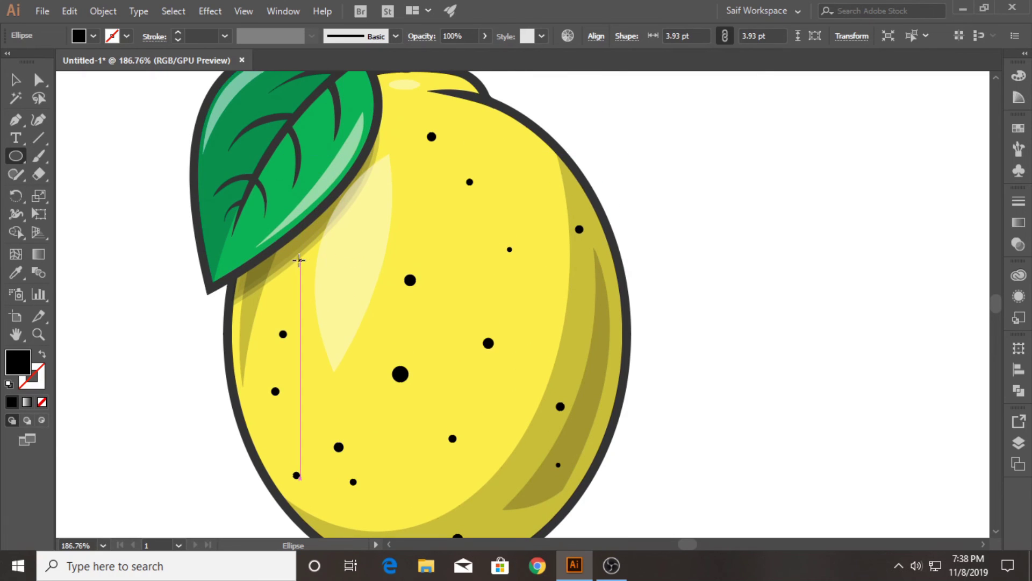
{"action": "left_click_drag", "start_coordinate": [304, 265], "coordinate": [305, 265]}
Step: Shift-select the speckle dots across the left, centre, top and right of the lemon
{"action": "key", "text": "v"}
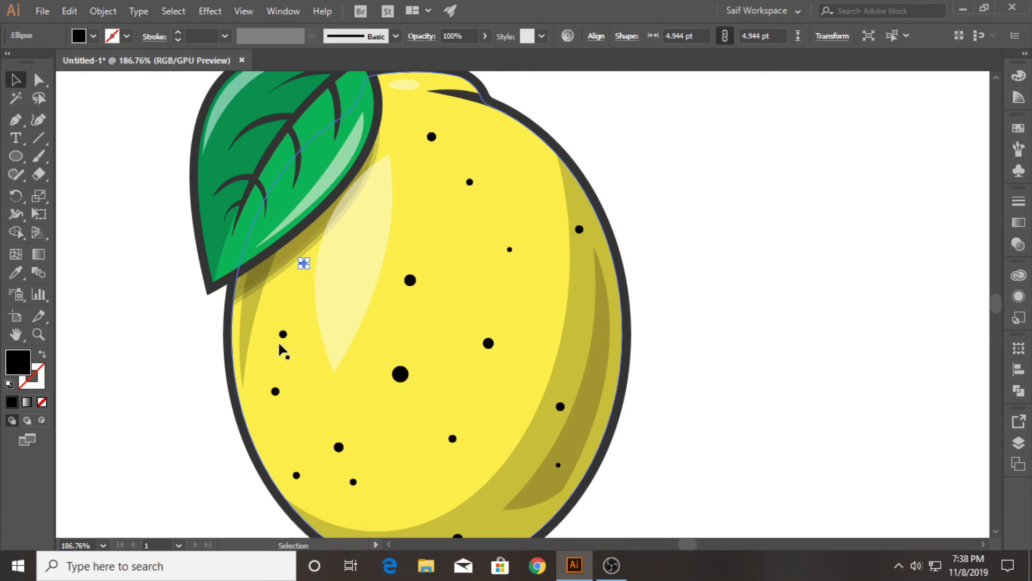
{"action": "left_click", "coordinate": [283, 334], "text": "shift"}
{"action": "left_click", "coordinate": [275, 391], "text": "shift"}
{"action": "left_click", "coordinate": [400, 373], "text": "shift"}
{"action": "left_click", "coordinate": [410, 280], "text": "shift"}
{"action": "left_click", "coordinate": [432, 136], "text": "shift"}
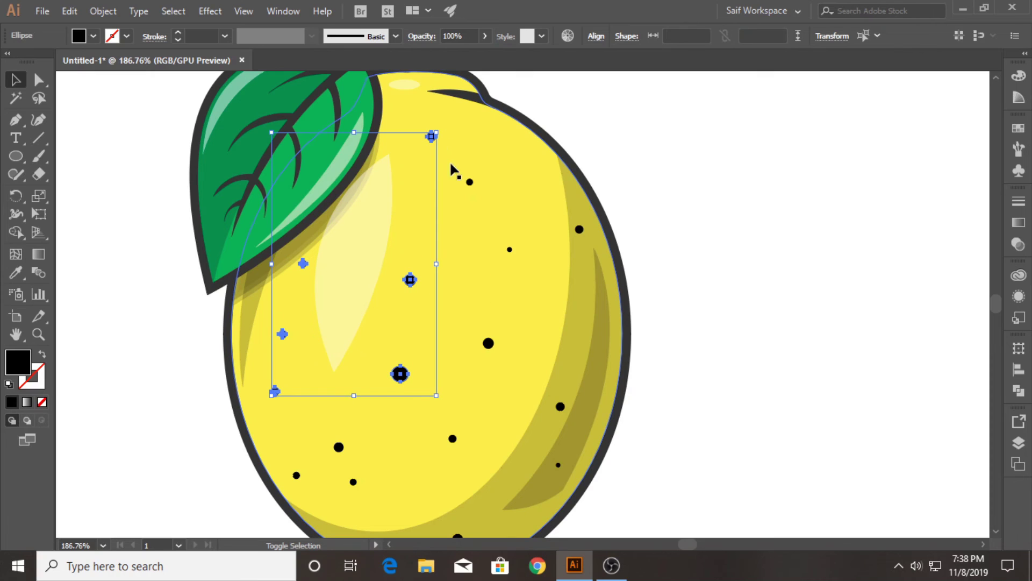
{"action": "left_click", "coordinate": [470, 182], "text": "shift"}
{"action": "left_click", "coordinate": [509, 249], "text": "shift"}
{"action": "left_click", "coordinate": [579, 230], "text": "shift"}
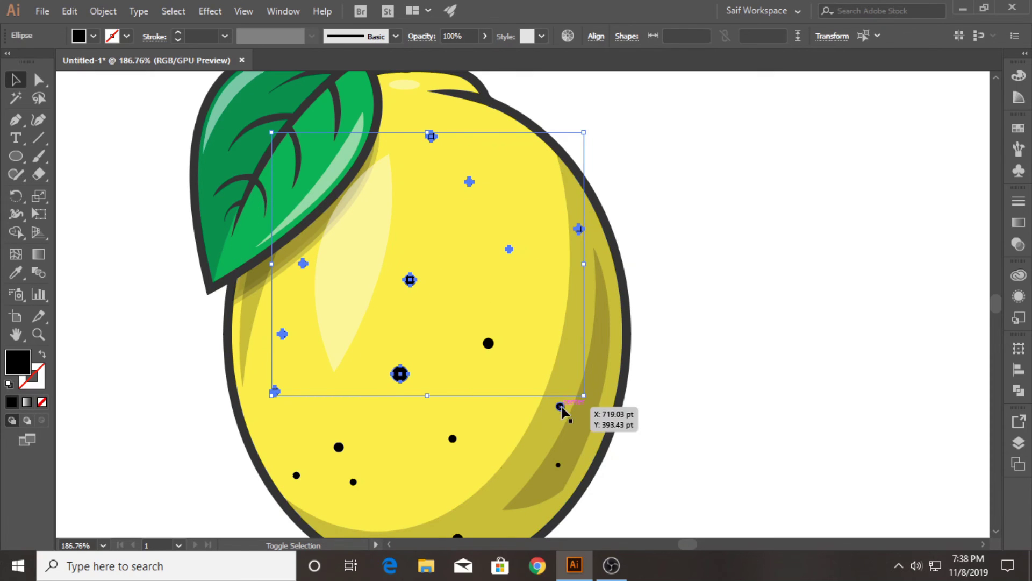
{"action": "left_click", "coordinate": [560, 406], "text": "shift"}
{"action": "left_click", "coordinate": [488, 343], "text": "shift"}
{"action": "left_click", "coordinate": [453, 439], "text": "shift"}
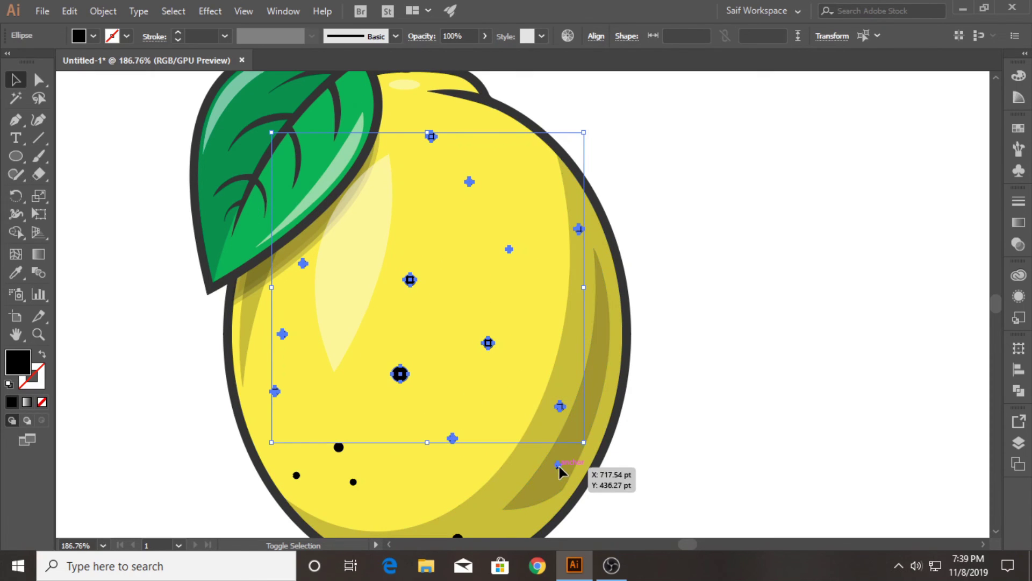
{"action": "left_click", "coordinate": [558, 464], "text": "shift"}
Step: Add the lower dots to the selection, give them the 20% opacity style, and deselect
{"action": "left_click", "coordinate": [296, 475], "text": "shift"}
{"action": "left_click", "coordinate": [353, 481], "text": "shift"}
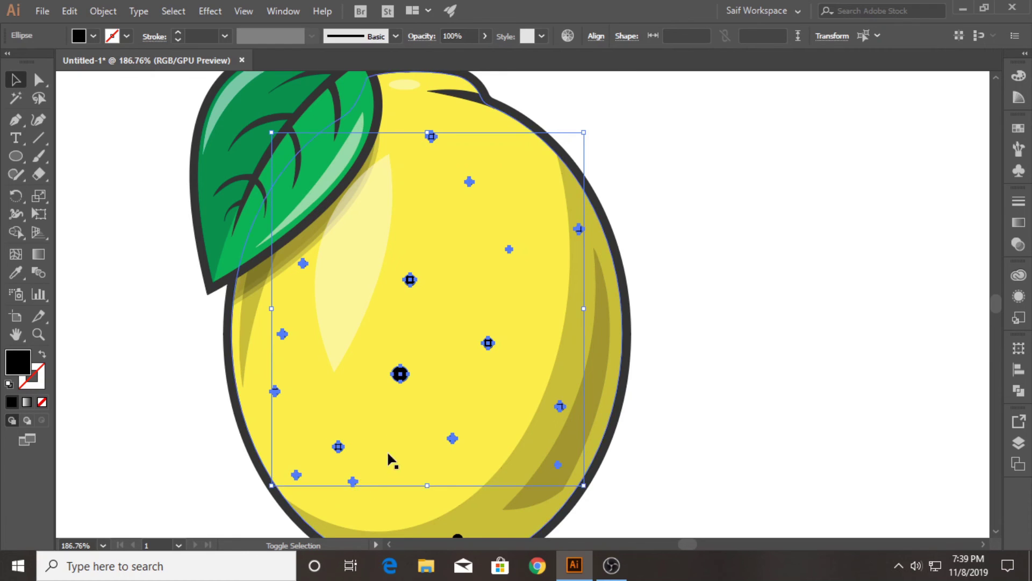
{"action": "scroll", "coordinate": [388, 452], "scroll_direction": "up", "scroll_amount": 5}
{"action": "scroll", "coordinate": [389, 452], "scroll_direction": "down", "scroll_amount": 10}
{"action": "left_click", "coordinate": [456, 303], "text": "shift"}
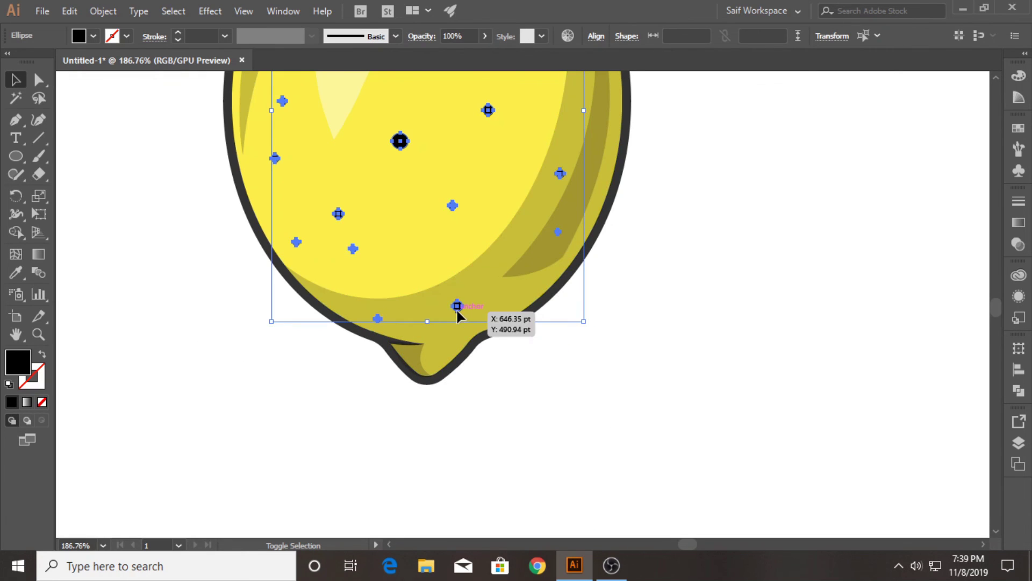
{"action": "scroll", "coordinate": [455, 311], "scroll_direction": "up", "scroll_amount": 2}
{"action": "left_click", "coordinate": [13, 274]}
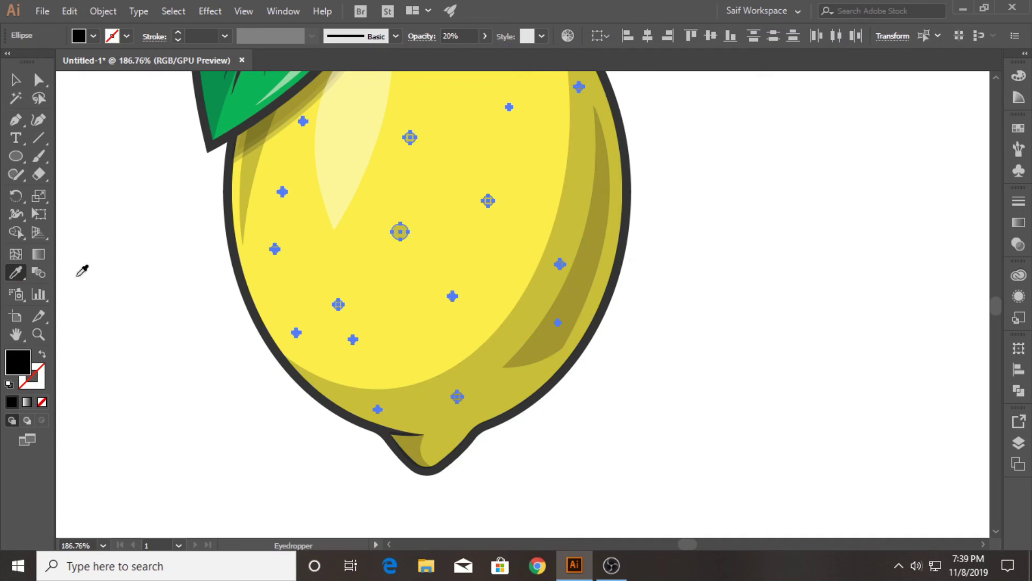
{"action": "left_click", "coordinate": [14, 81]}
{"action": "left_click", "coordinate": [90, 311]}
Step: Zoom out to see the artboard and duplicate the lemon off to its right
{"action": "left_click", "coordinate": [38, 334]}
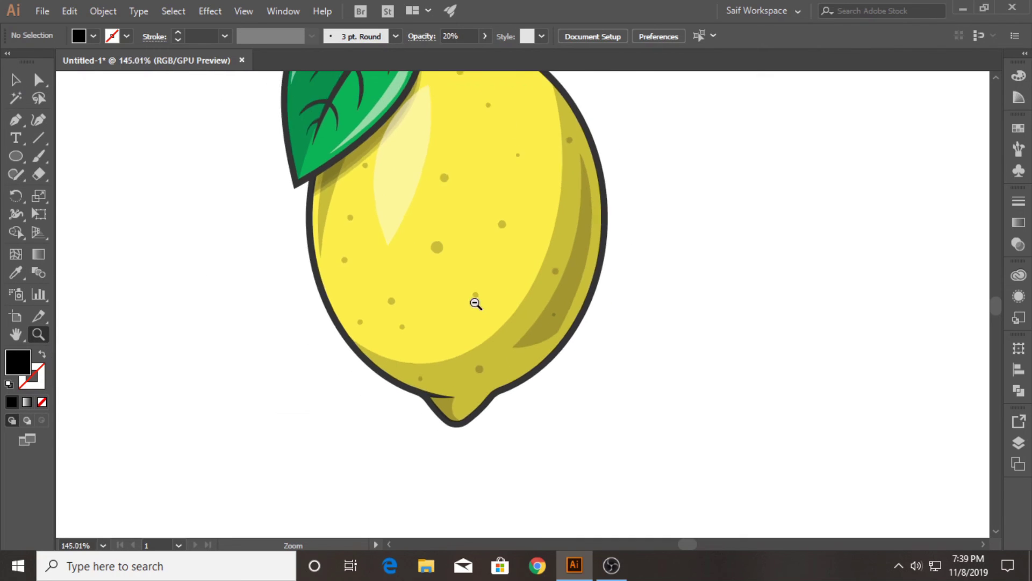
{"action": "left_click_drag", "start_coordinate": [475, 300], "coordinate": [360, 352]}
{"action": "left_click_drag", "start_coordinate": [411, 307], "coordinate": [426, 302]}
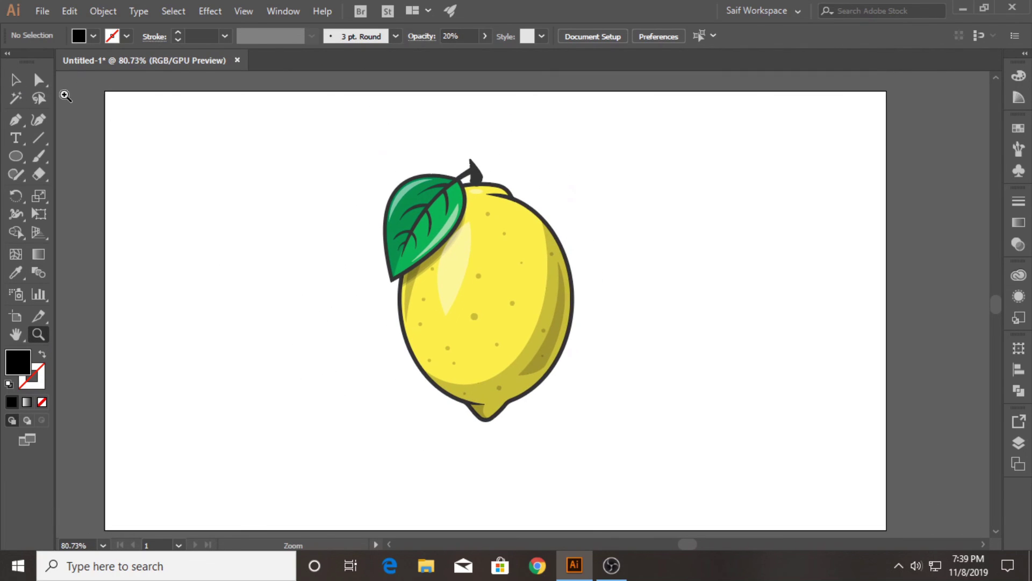
{"action": "left_click_drag", "start_coordinate": [518, 370], "coordinate": [761, 355]}
Step: Unite the copy into a single grey lemon silhouette at 30% opacity
{"action": "left_click", "coordinate": [1018, 390]}
{"action": "left_click", "coordinate": [842, 379]}
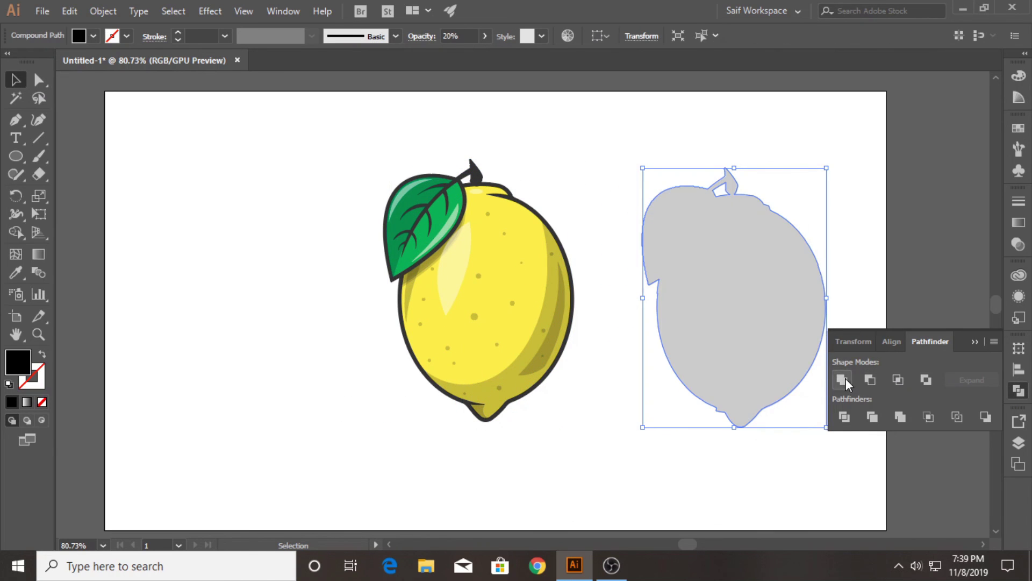
{"action": "left_click", "coordinate": [980, 342]}
{"action": "left_click", "coordinate": [857, 317]}
{"action": "left_click", "coordinate": [775, 293]}
{"action": "left_click", "coordinate": [1018, 244]}
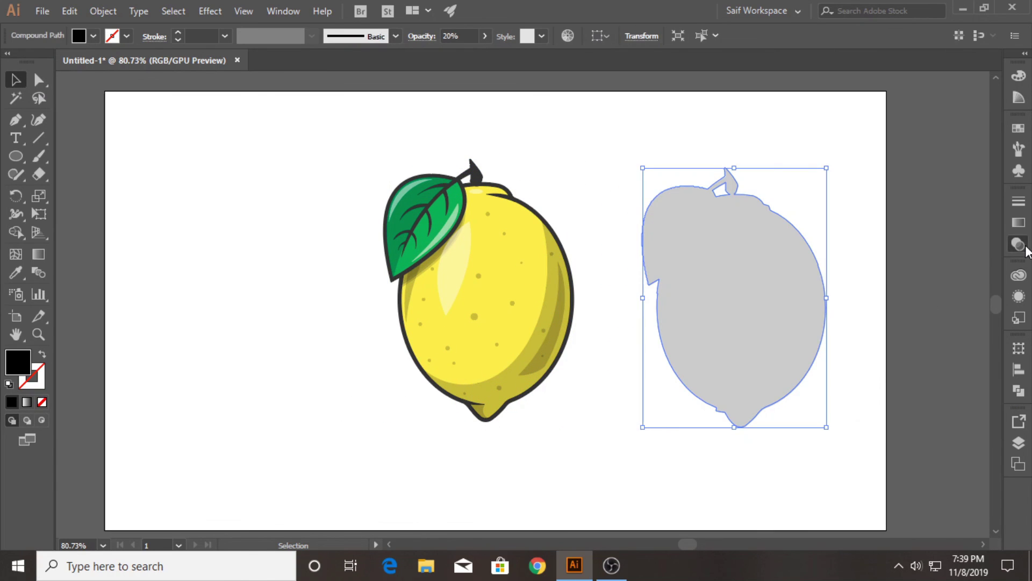
{"action": "type", "text": "30"}
{"action": "key", "text": "Return"}
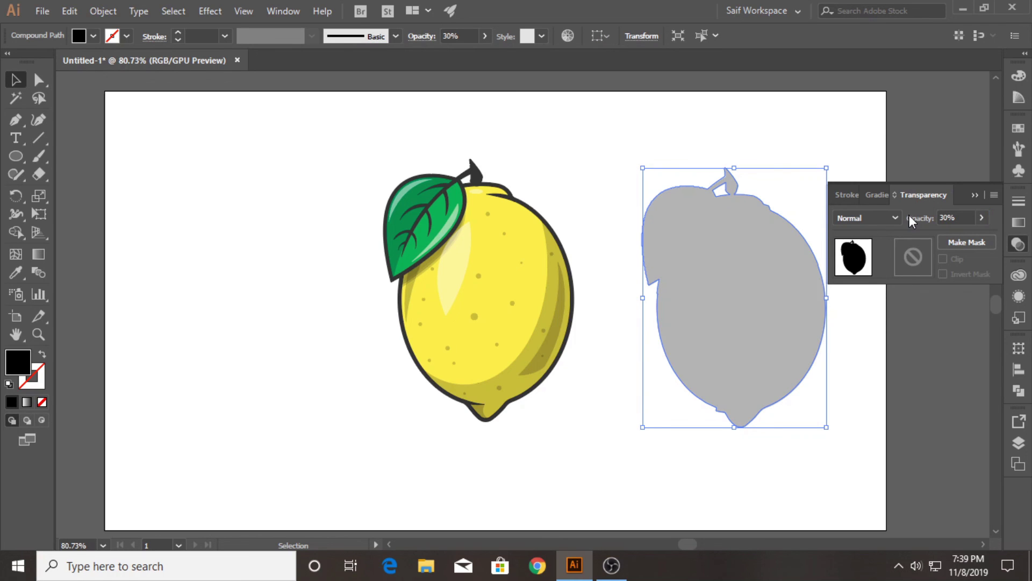
Step: Place the silhouette behind the lemon, nudged slightly right as a drop shadow
{"action": "left_click_drag", "start_coordinate": [681, 275], "coordinate": [505, 276]}
{"action": "key", "text": "ctrl+shift+bracketleft"}
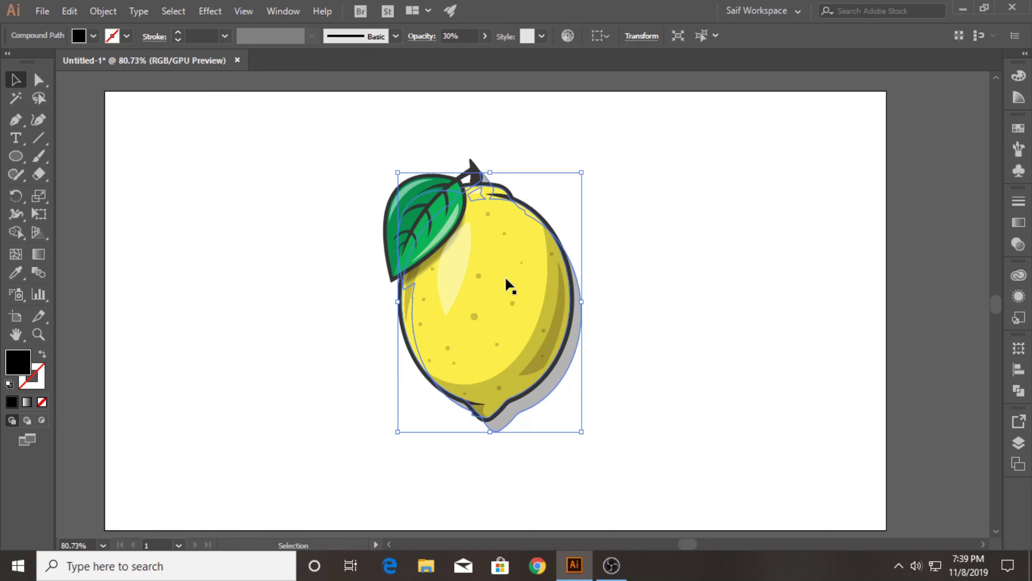
{"action": "key", "text": "Right"}
{"action": "key", "text": "Right"}
{"action": "key", "text": "Right"}
{"action": "key", "text": "Right"}
{"action": "key", "text": "Right"}
{"action": "key", "text": "Right"}
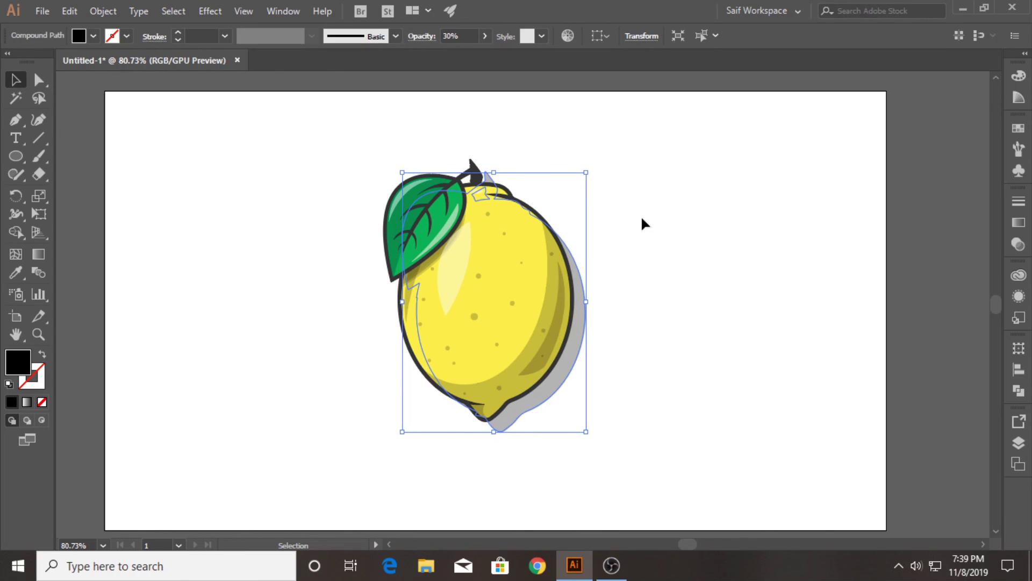
{"action": "key", "text": "Up"}
{"action": "key", "text": "Up"}
{"action": "key", "text": "Up"}
{"action": "key", "text": "Up"}
{"action": "key", "text": "Up"}
{"action": "key", "text": "Up"}
{"action": "key", "text": "Down"}
{"action": "key", "text": "Down"}
{"action": "key", "text": "Right"}
{"action": "key", "text": "Right"}
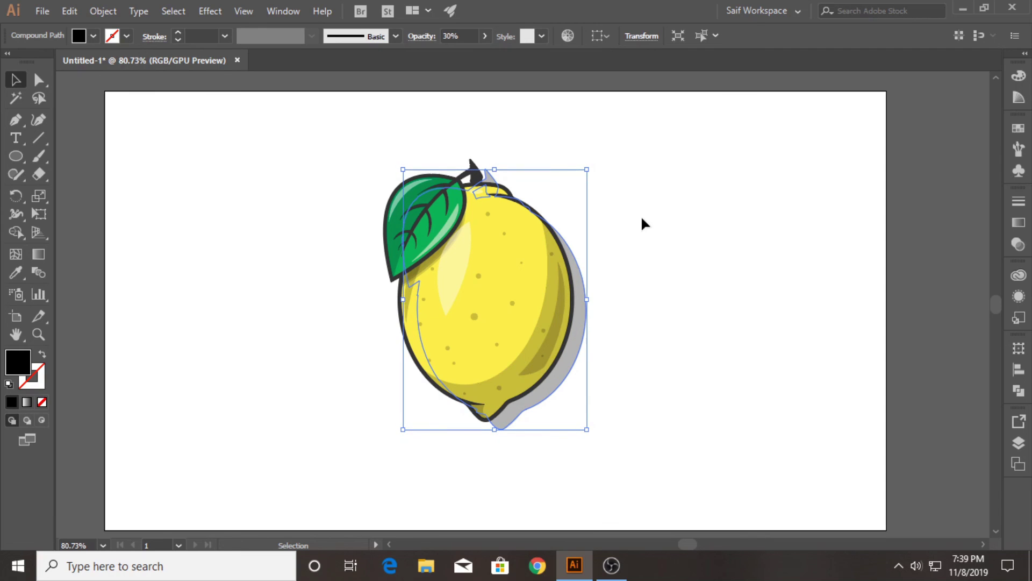
{"action": "key", "text": "Right"}
{"action": "left_click", "coordinate": [642, 219]}
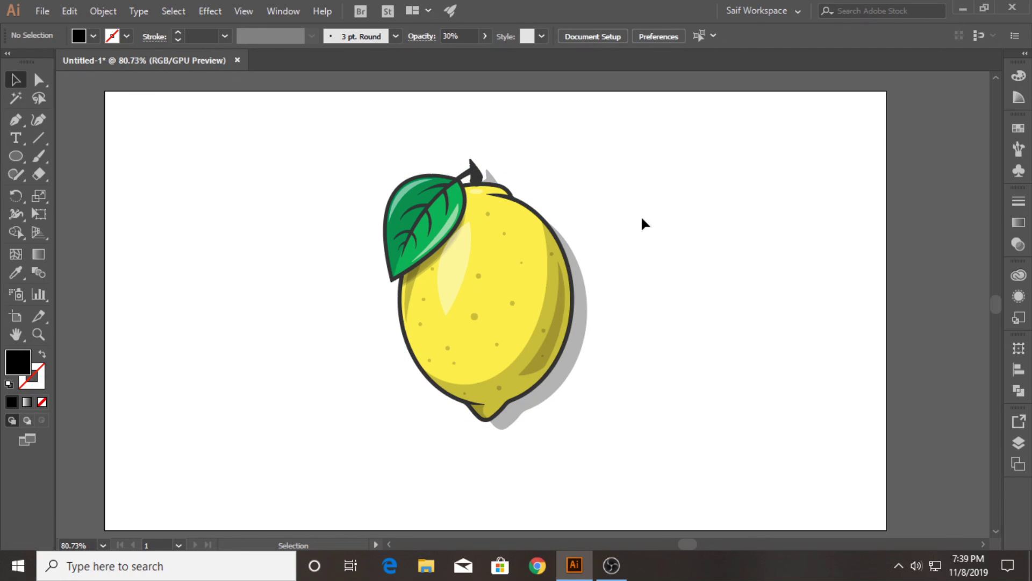
{"action": "left_click", "coordinate": [583, 287]}
{"action": "key", "text": "Up"}
{"action": "key", "text": "Up"}
{"action": "key", "text": "Up"}
{"action": "key", "text": "Up"}
{"action": "key", "text": "Up"}
{"action": "key", "text": "Up"}
{"action": "key", "text": "Up"}
{"action": "key", "text": "Up"}
{"action": "key", "text": "Up"}
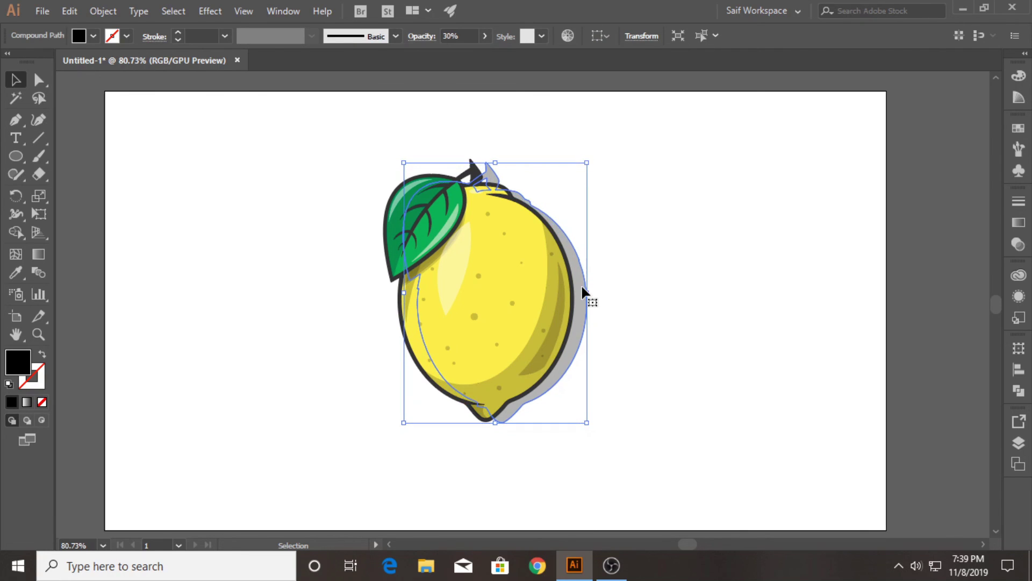
{"action": "left_click", "coordinate": [669, 273]}
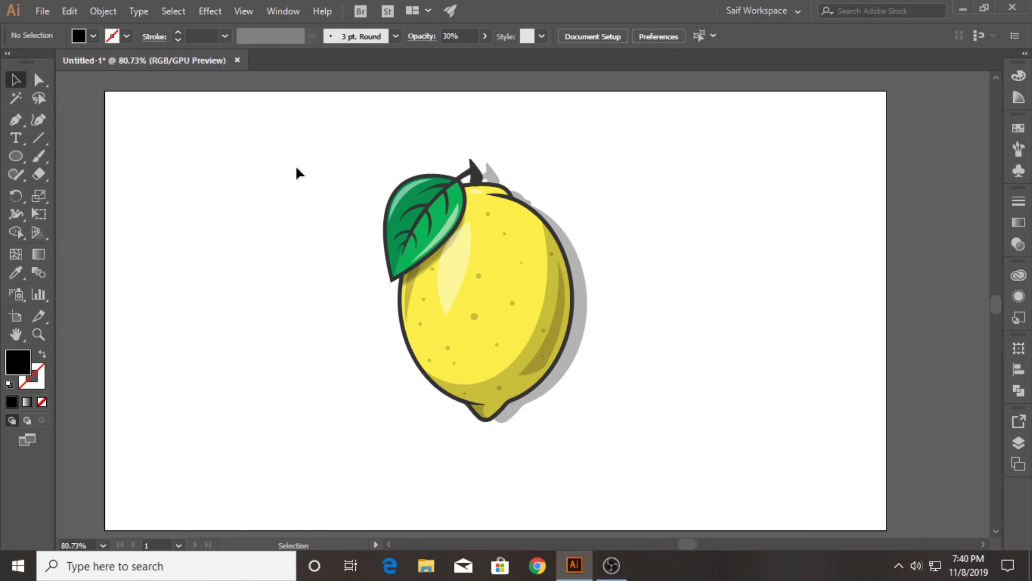
Step: Group the lemon with its shadow and centre it horizontally and vertically on the artboard
{"action": "key", "text": "ctrl+a"}
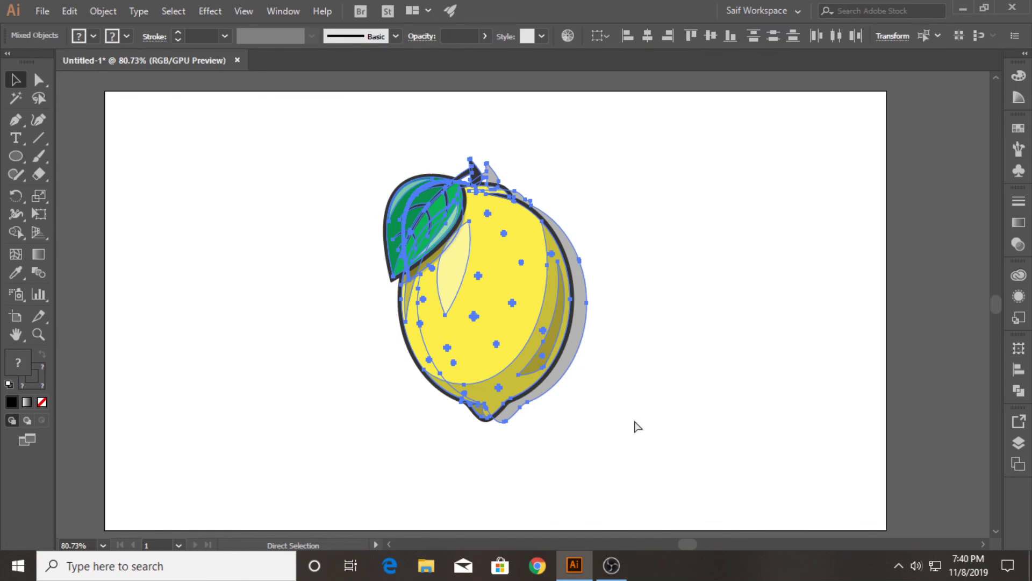
{"action": "key", "text": "ctrl+g"}
{"action": "left_click", "coordinate": [599, 36]}
{"action": "left_click", "coordinate": [621, 86]}
{"action": "left_click", "coordinate": [647, 36]}
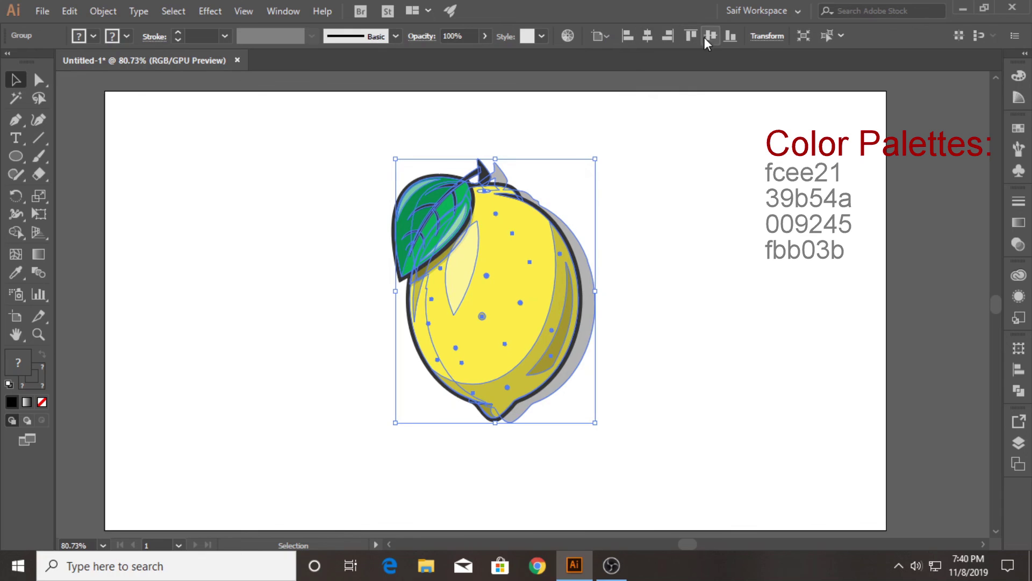
{"action": "left_click", "coordinate": [710, 36]}
{"action": "left_click", "coordinate": [626, 166]}
Step: Draw an artboard-sized orange rectangle and send it to the back behind the lemon
{"action": "left_click_drag", "start_coordinate": [21, 159], "coordinate": [50, 156]}
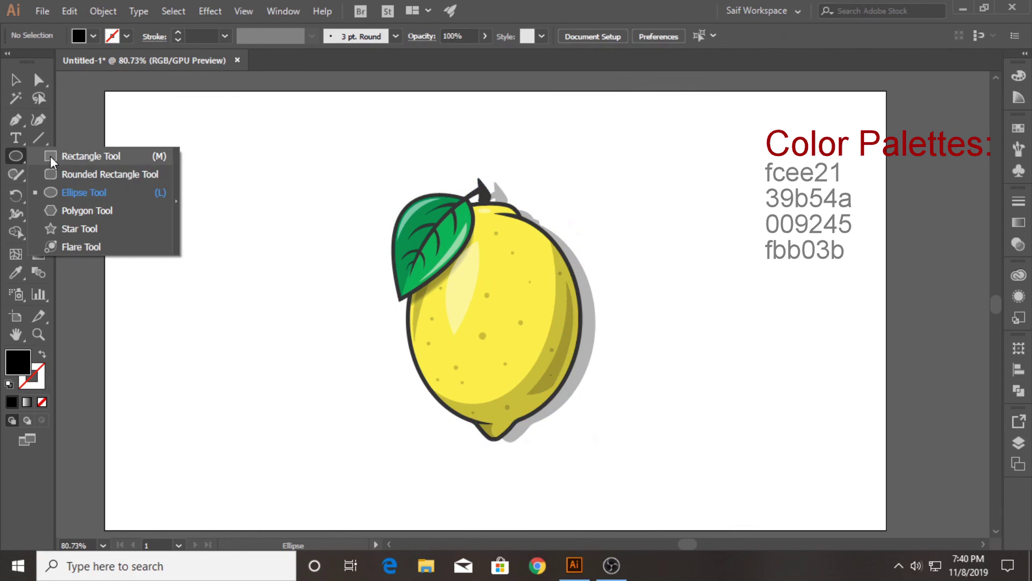
{"action": "mouse_move", "coordinate": [106, 91]}
{"action": "left_mouse_down"}
{"action": "mouse_move", "coordinate": [834, 529]}
{"action": "mouse_move", "coordinate": [886, 530]}
{"action": "left_mouse_up"}
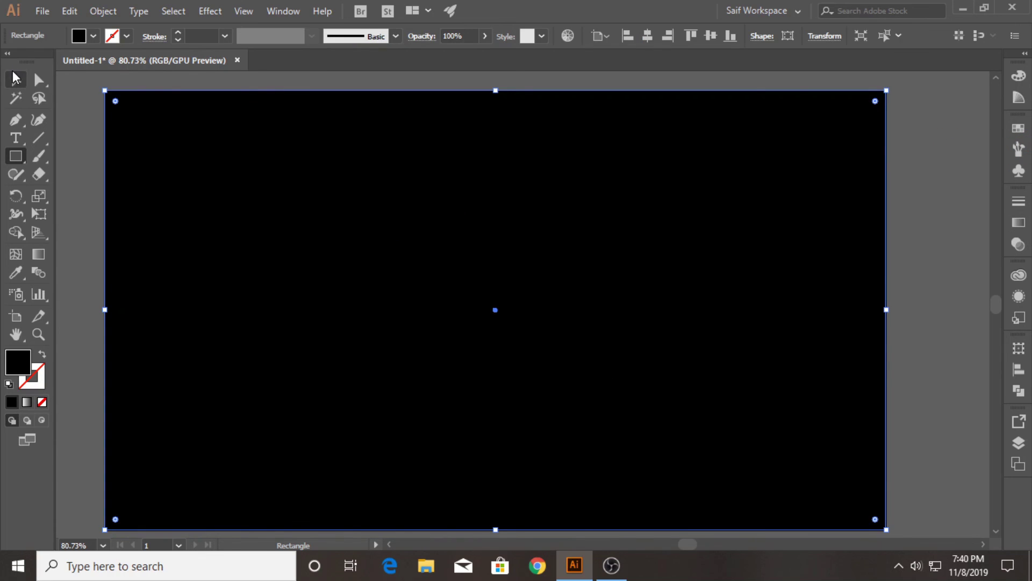
{"action": "left_click", "coordinate": [92, 36]}
{"action": "left_click", "coordinate": [20, 78]}
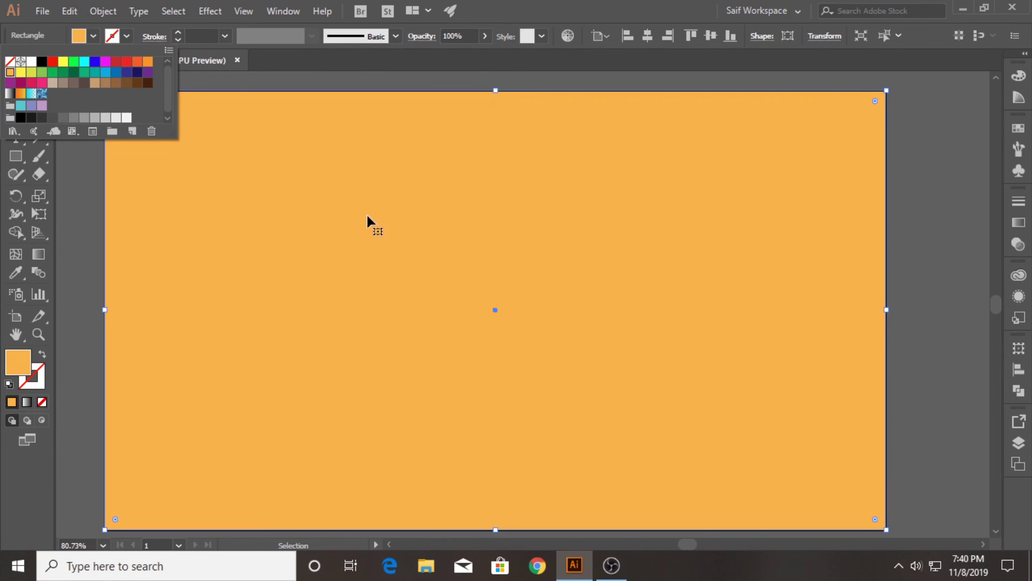
{"action": "right_click", "coordinate": [390, 212]}
{"action": "mouse_move", "coordinate": [468, 446]}
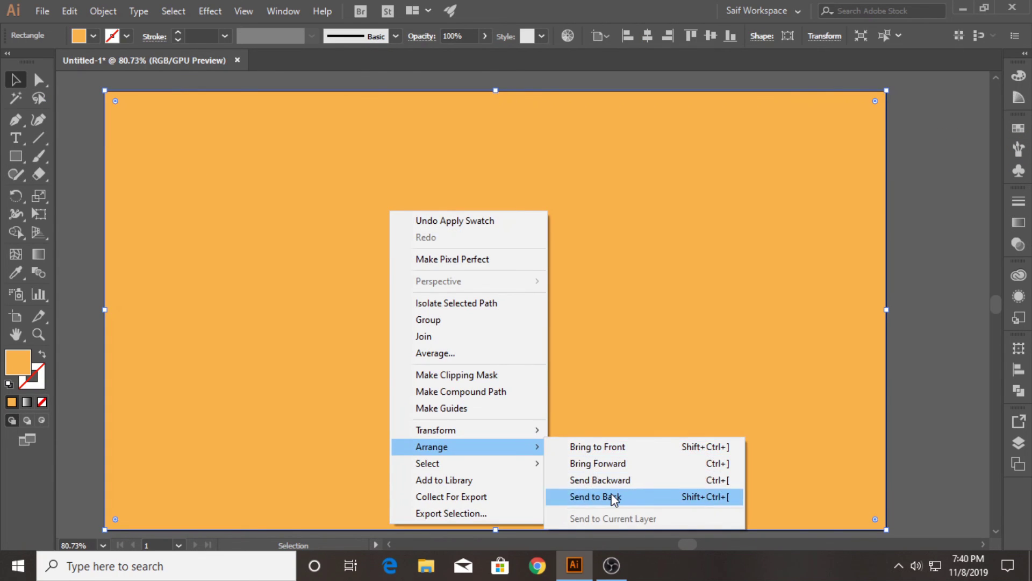
{"action": "left_click", "coordinate": [611, 494]}
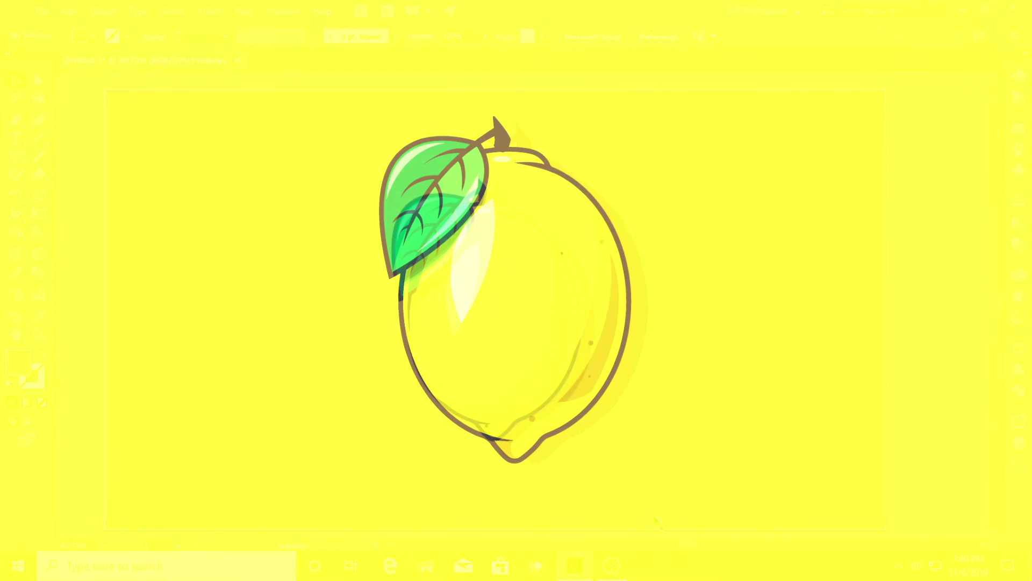